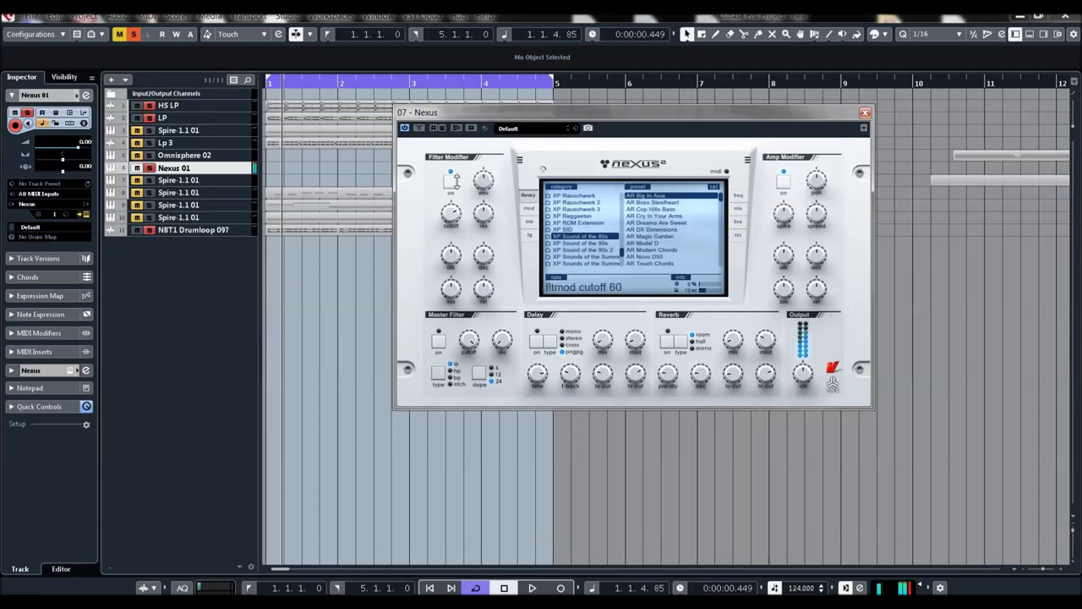
Load the AR Boss Steelheart preset with the TB 303 Seq Porta arpeggiator pattern and vary its filter modifier cutoff.
{"action": "left_click", "coordinate": [650, 203]}
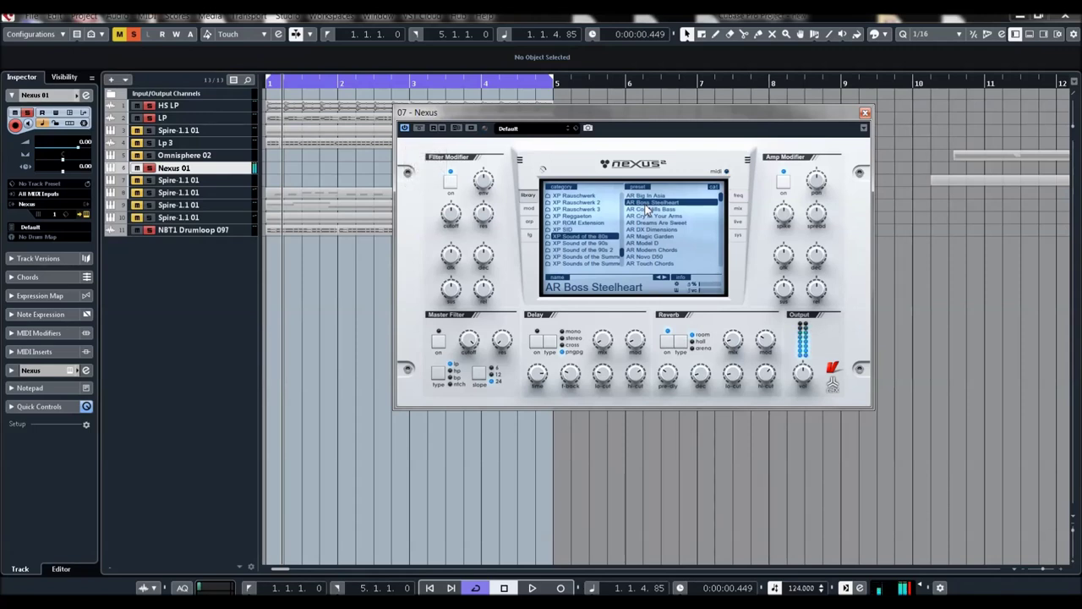
{"action": "left_click_drag", "start_coordinate": [463, 220], "coordinate": [466, 194]}
{"action": "left_click", "coordinate": [529, 222]}
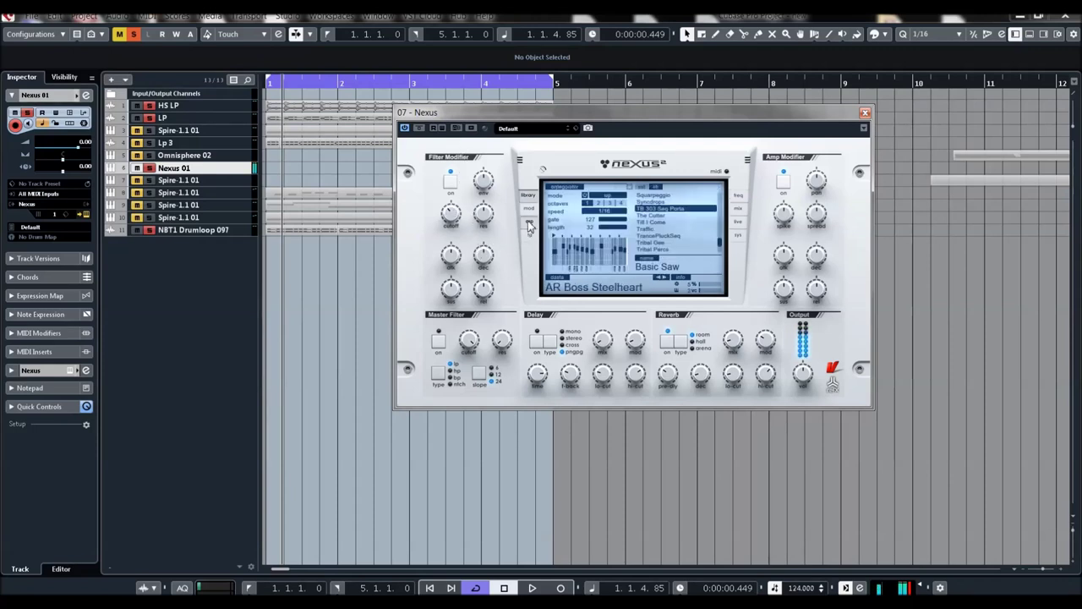
{"action": "left_click", "coordinate": [649, 209]}
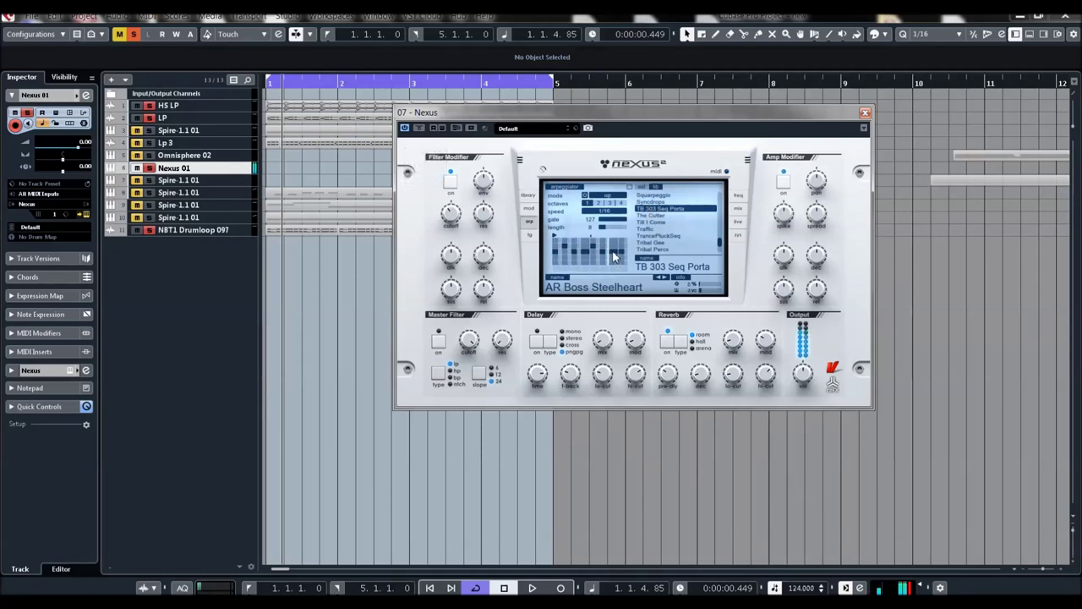
{"action": "left_click_drag", "start_coordinate": [450, 214], "coordinate": [460, 233]}
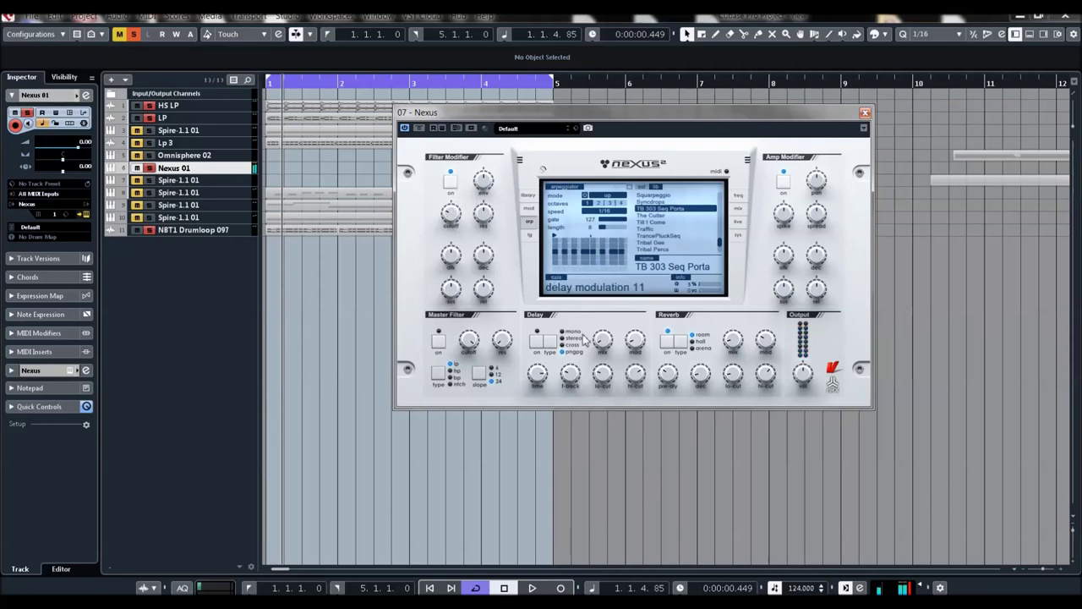
Examine the AR Boss Steelheart preset's mixer page and chorus effect settings, and return to the preset library.
{"action": "left_click", "coordinate": [528, 197]}
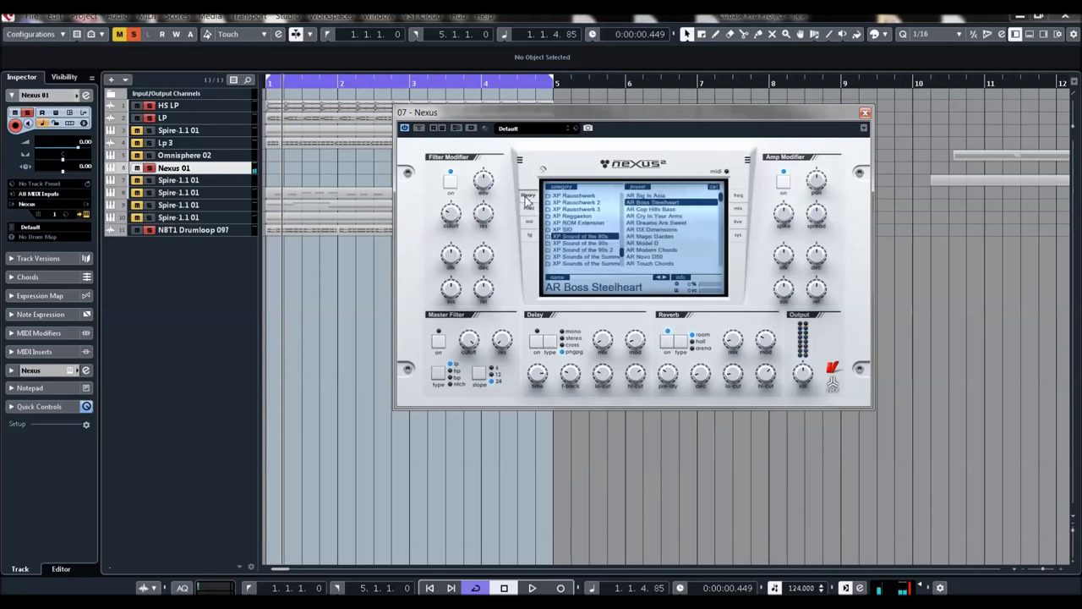
{"action": "left_click", "coordinate": [738, 208]}
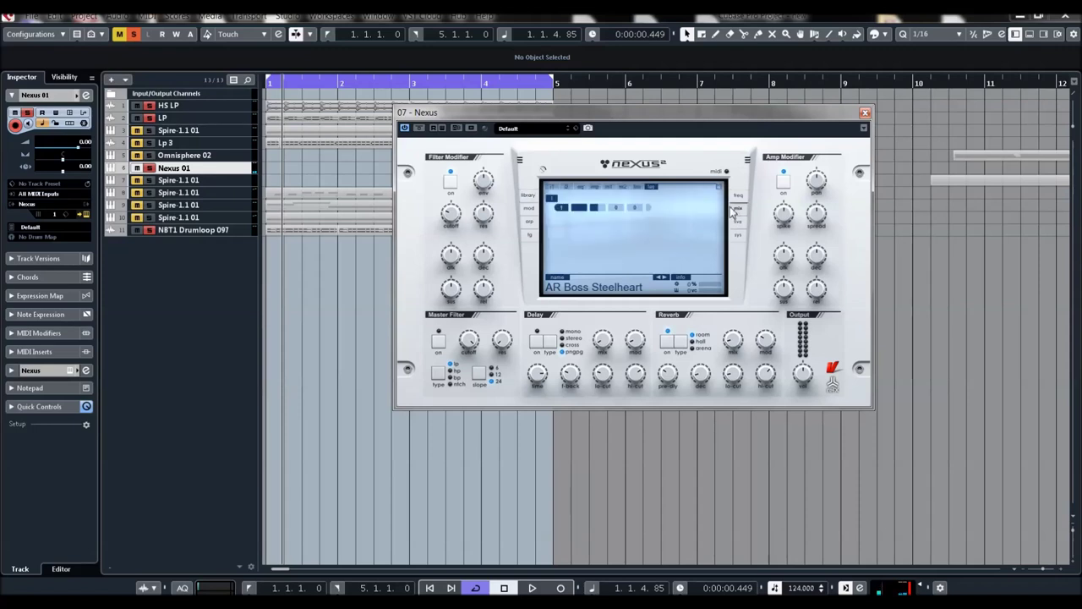
{"action": "left_click", "coordinate": [565, 188]}
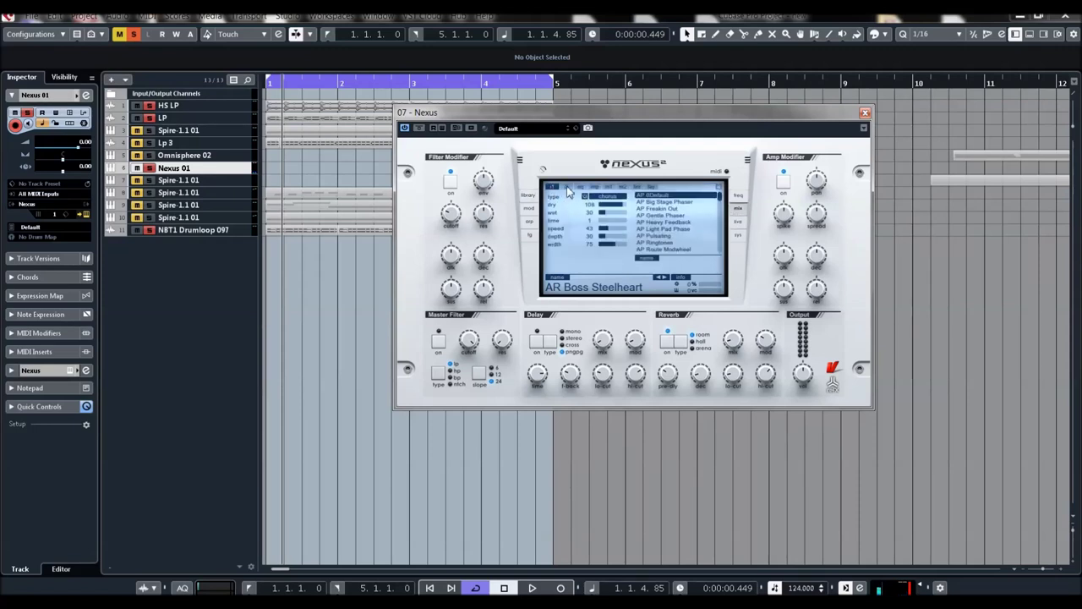
{"action": "left_click", "coordinate": [528, 197]}
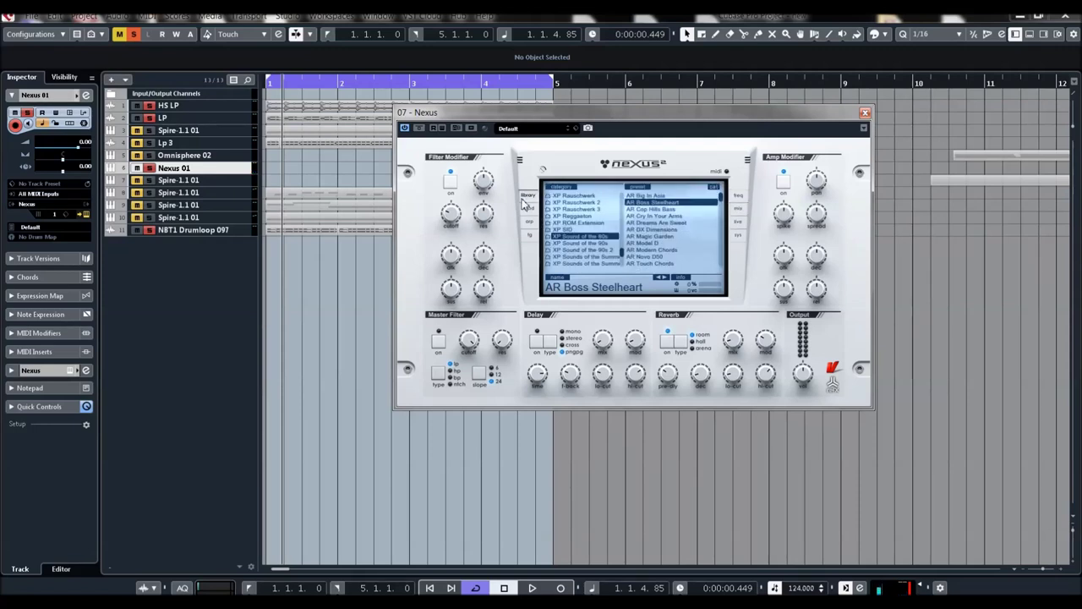
Load the AR Cop Hills Bass preset, sweep its filter modifier cutoff and display its arpeggiator settings.
{"action": "left_click", "coordinate": [641, 209]}
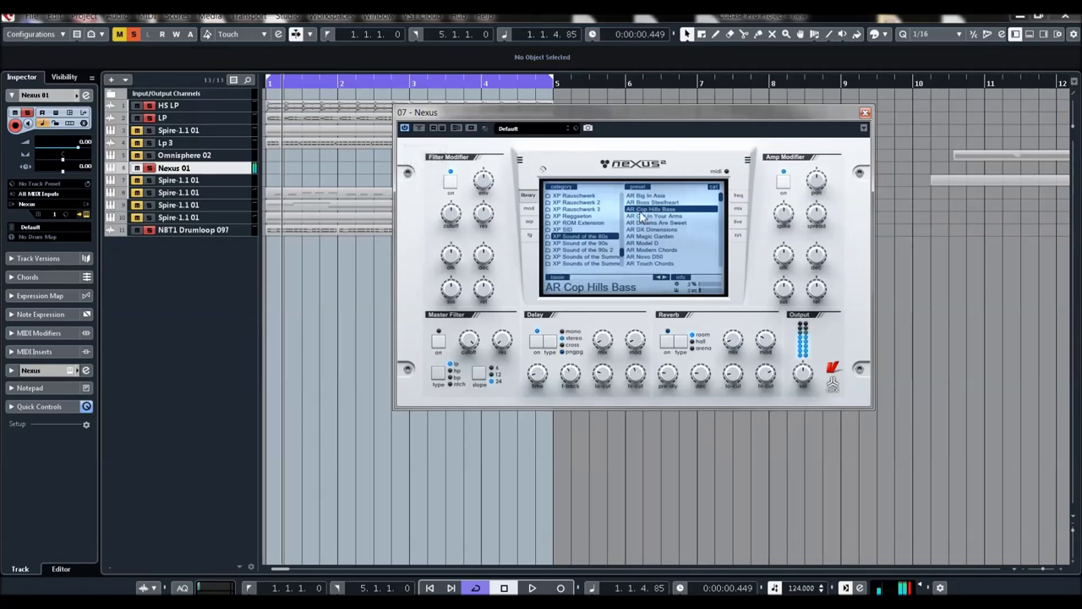
{"action": "mouse_move", "coordinate": [451, 215]}
{"action": "left_mouse_down"}
{"action": "mouse_move", "coordinate": [456, 169]}
{"action": "mouse_move", "coordinate": [464, 199]}
{"action": "left_mouse_up"}
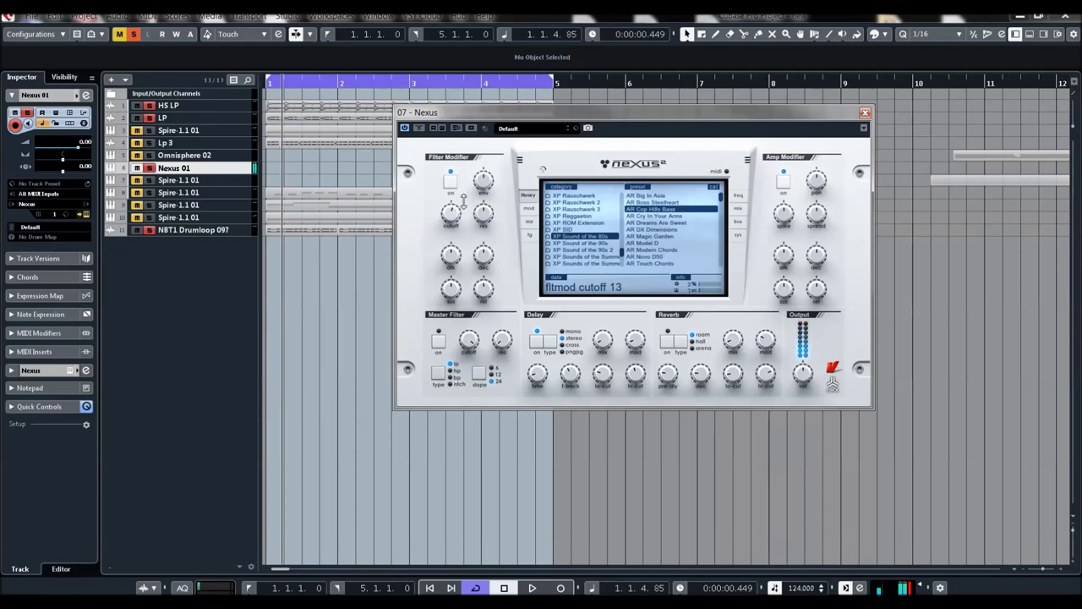
{"action": "left_click", "coordinate": [530, 223]}
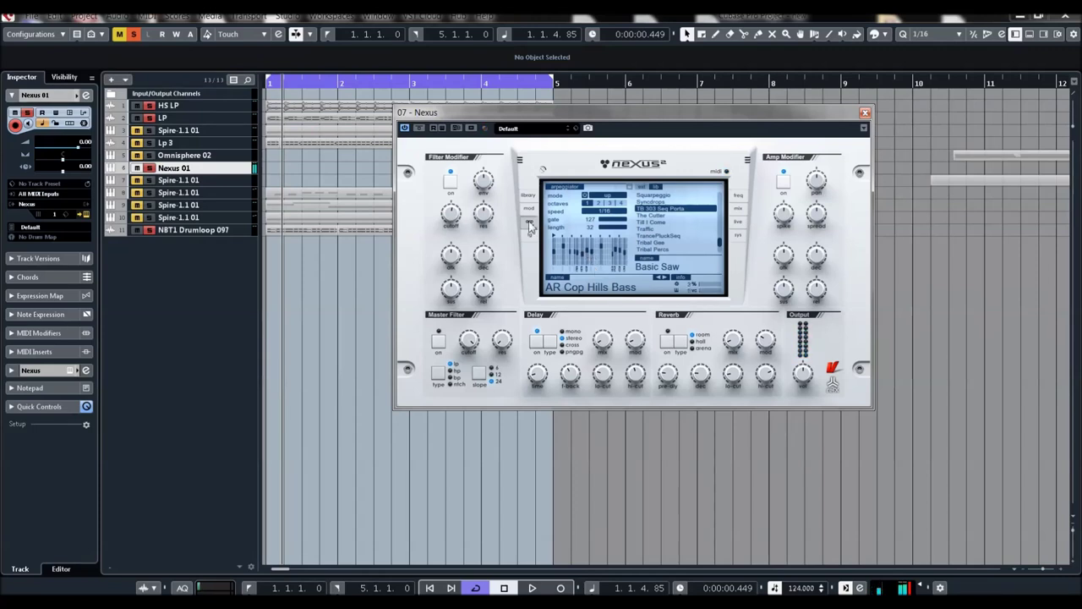
Load the AR Cry In Your Arms preset from the library and sweep its filter modifier cutoff up and down.
{"action": "left_click", "coordinate": [528, 195]}
{"action": "left_click", "coordinate": [643, 216]}
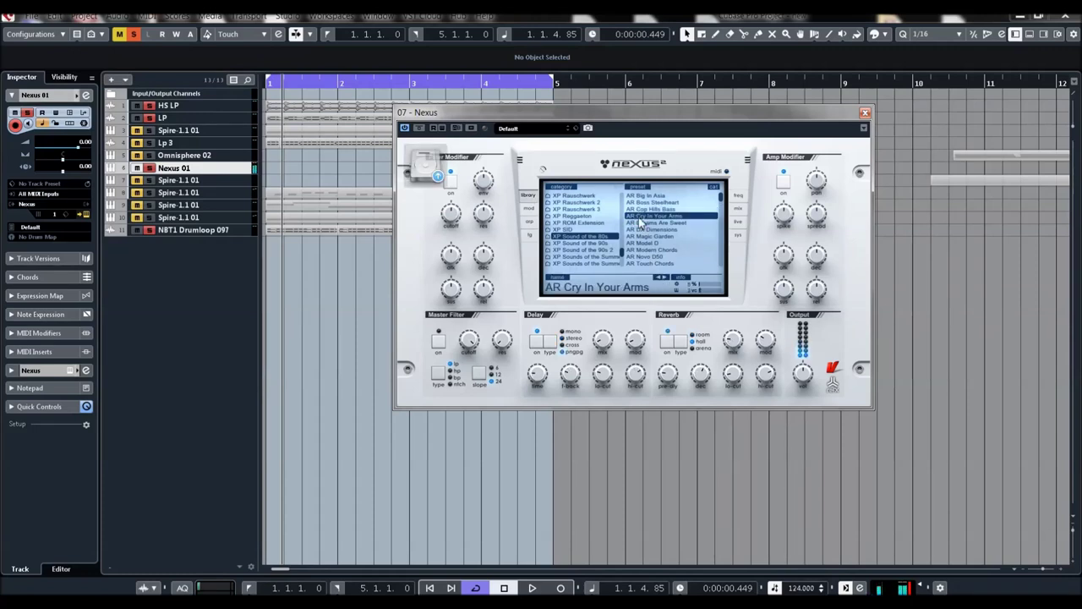
{"action": "left_click_drag", "start_coordinate": [453, 219], "coordinate": [461, 193]}
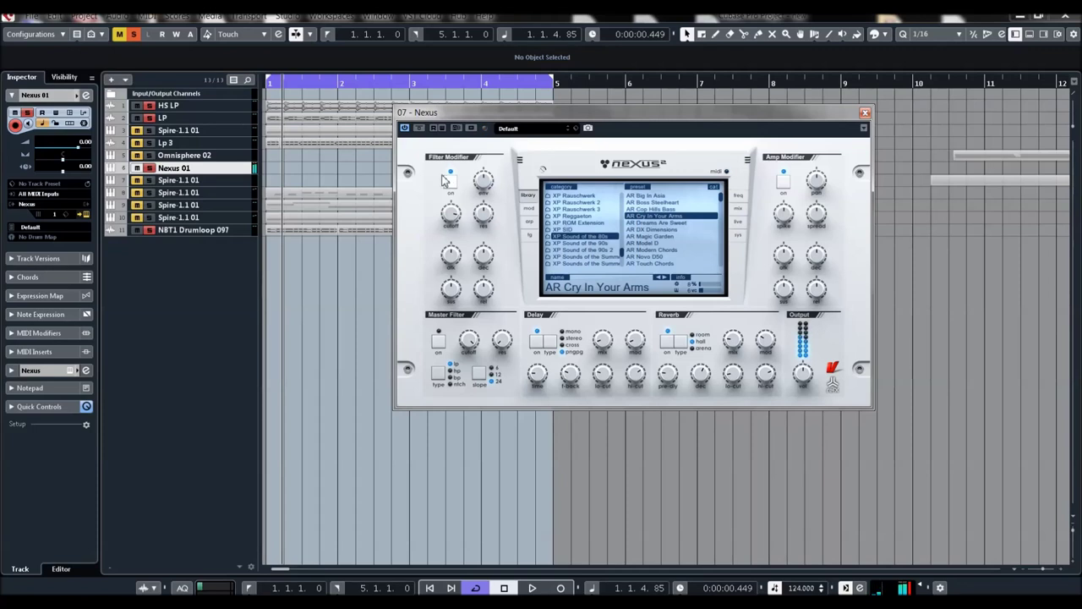
{"action": "left_click_drag", "start_coordinate": [451, 211], "coordinate": [474, 278]}
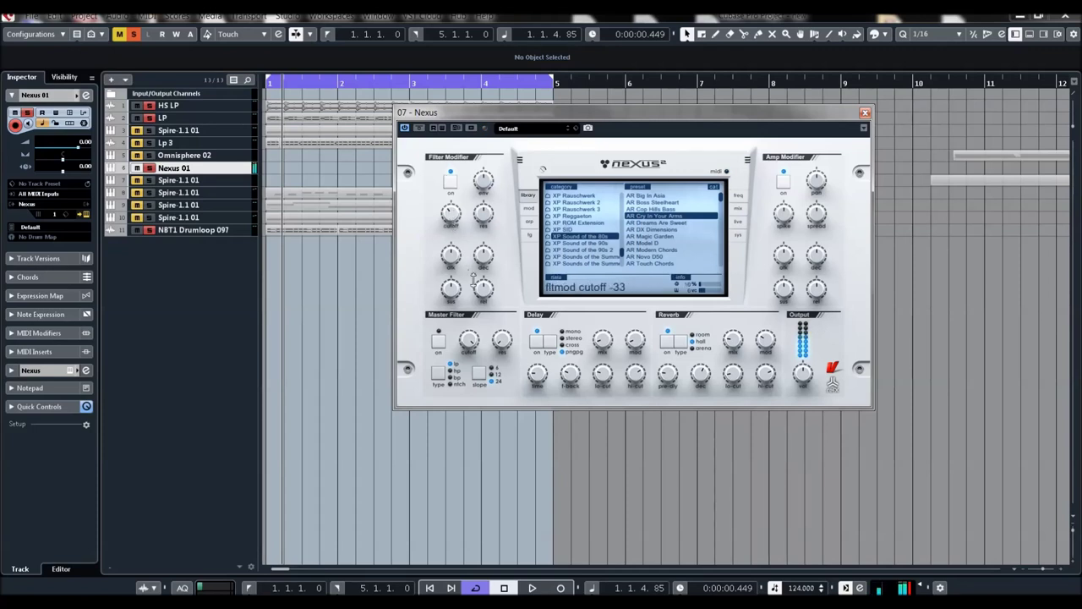
Load the AR Dreams Are Sweet preset and try the Till I Come and The Cutter arpeggiator patterns on it.
{"action": "left_click", "coordinate": [662, 223]}
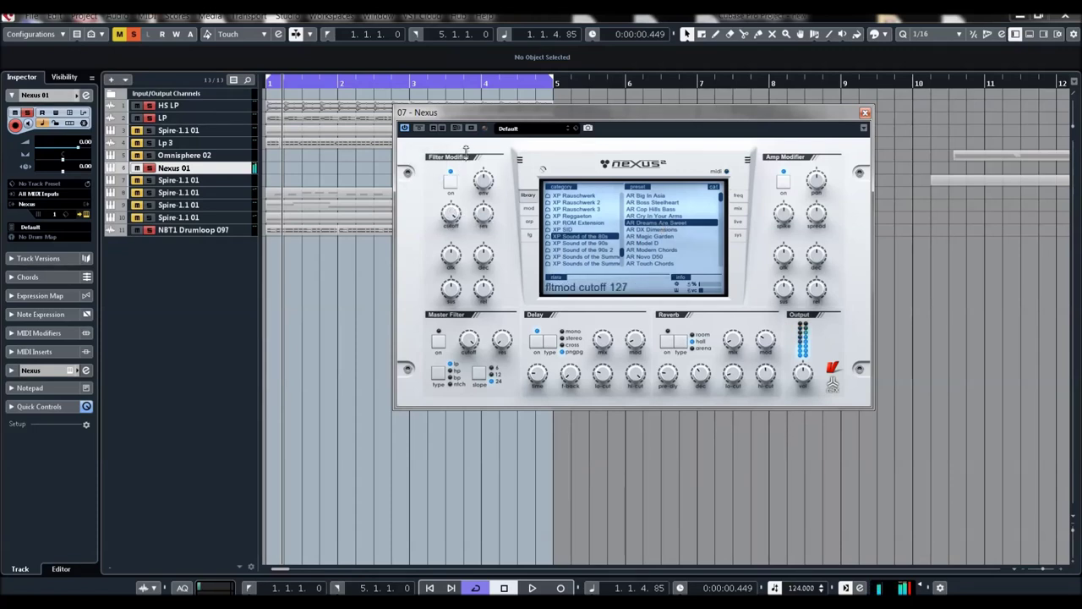
{"action": "left_click", "coordinate": [530, 222]}
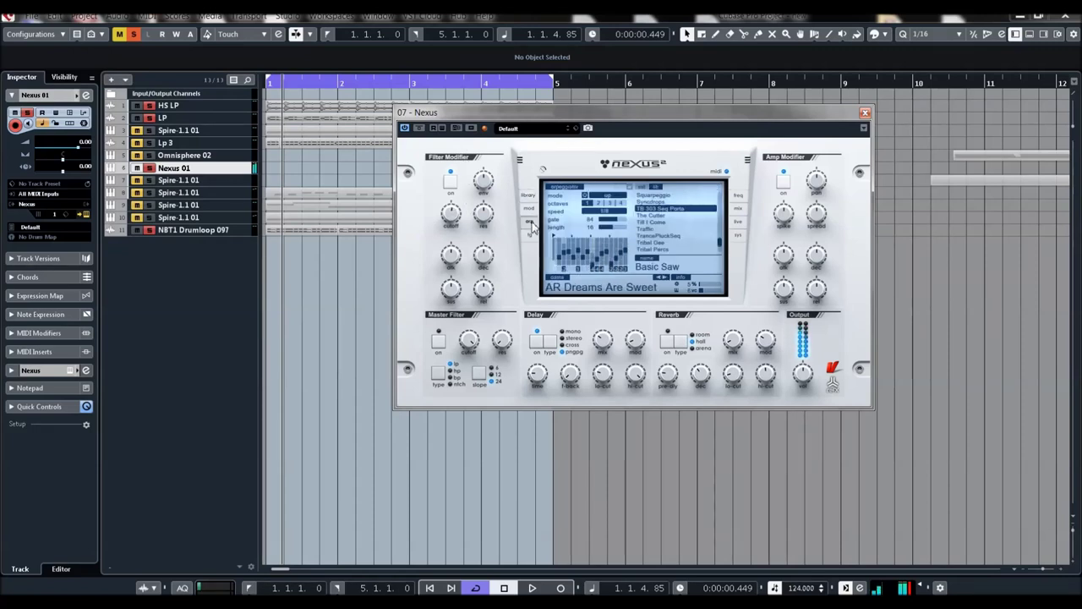
{"action": "left_click", "coordinate": [641, 223]}
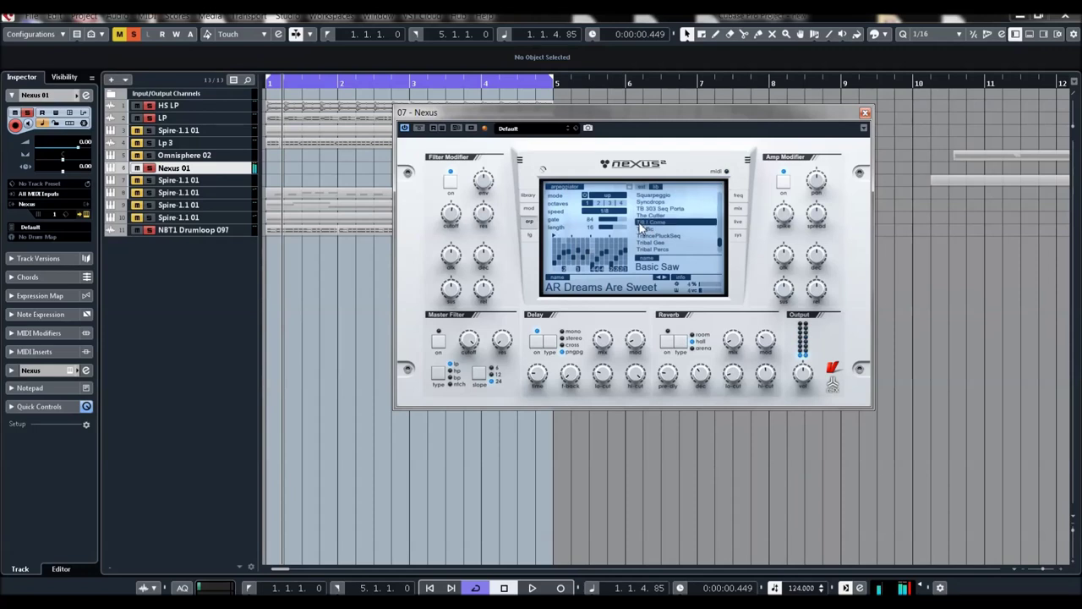
{"action": "double_click", "coordinate": [650, 222]}
{"action": "double_click", "coordinate": [648, 215]}
Audition the Tribal Percs, Trieste and TriMorph Sequence arpeggiator patterns on the AR Dreams Are Sweet preset.
{"action": "scroll", "coordinate": [651, 223], "scroll_direction": "down", "scroll_amount": 2}
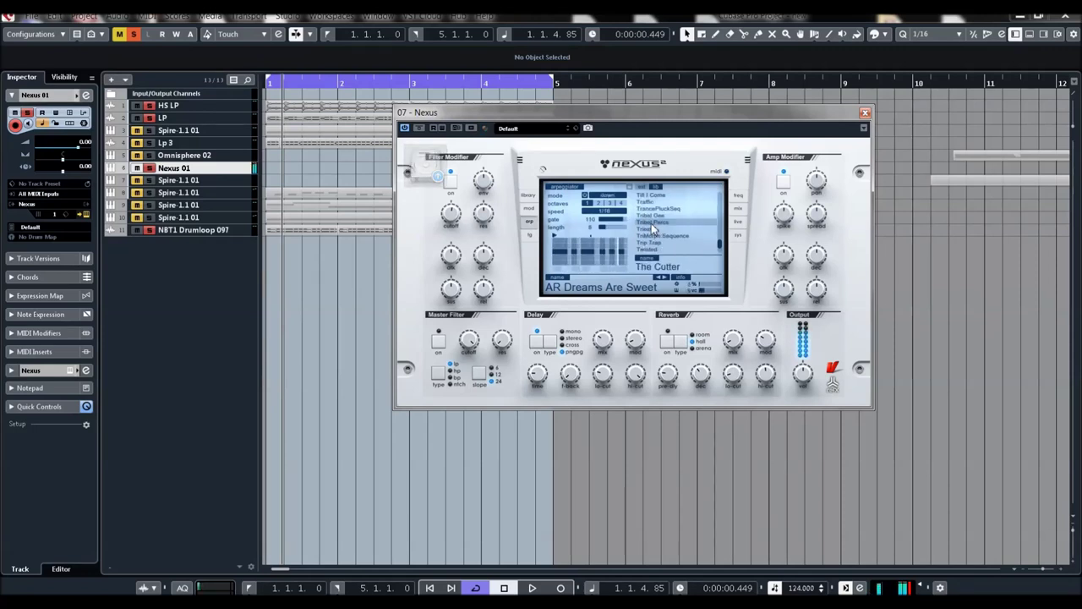
{"action": "double_click", "coordinate": [652, 222]}
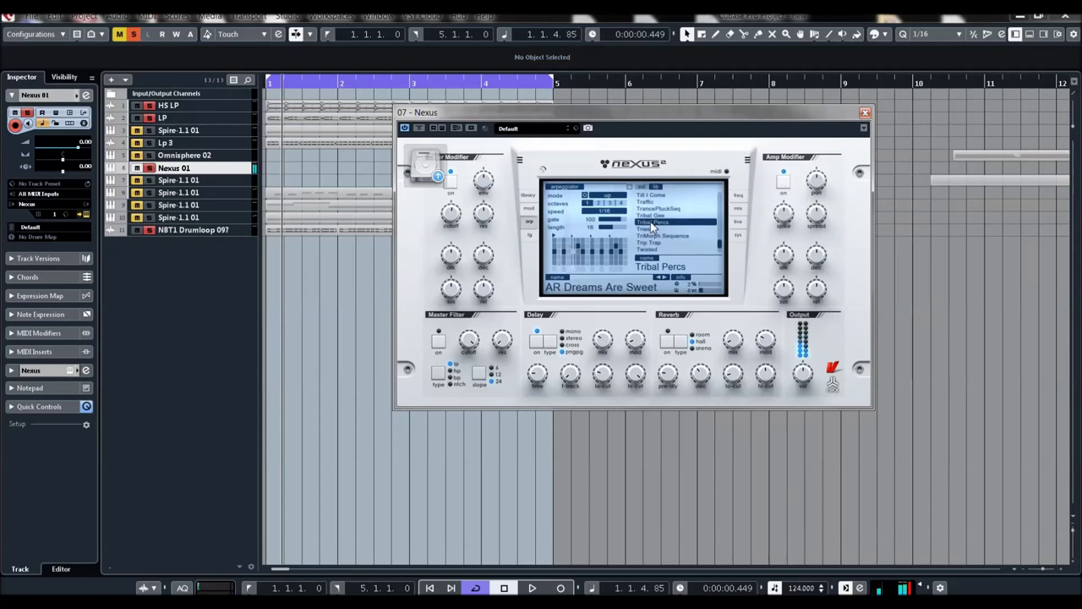
{"action": "double_click", "coordinate": [649, 230]}
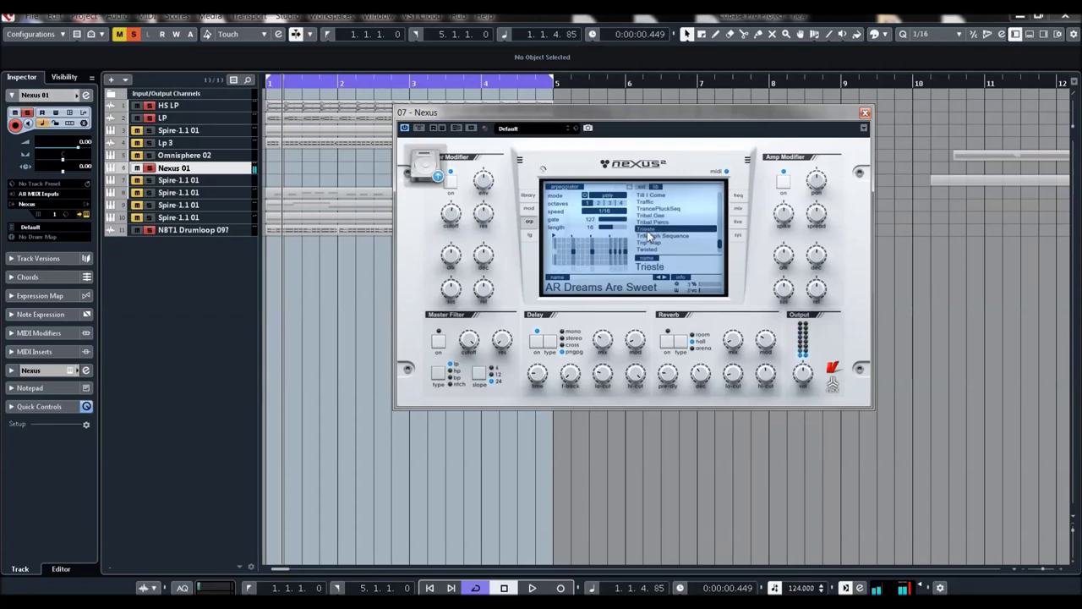
{"action": "double_click", "coordinate": [649, 237]}
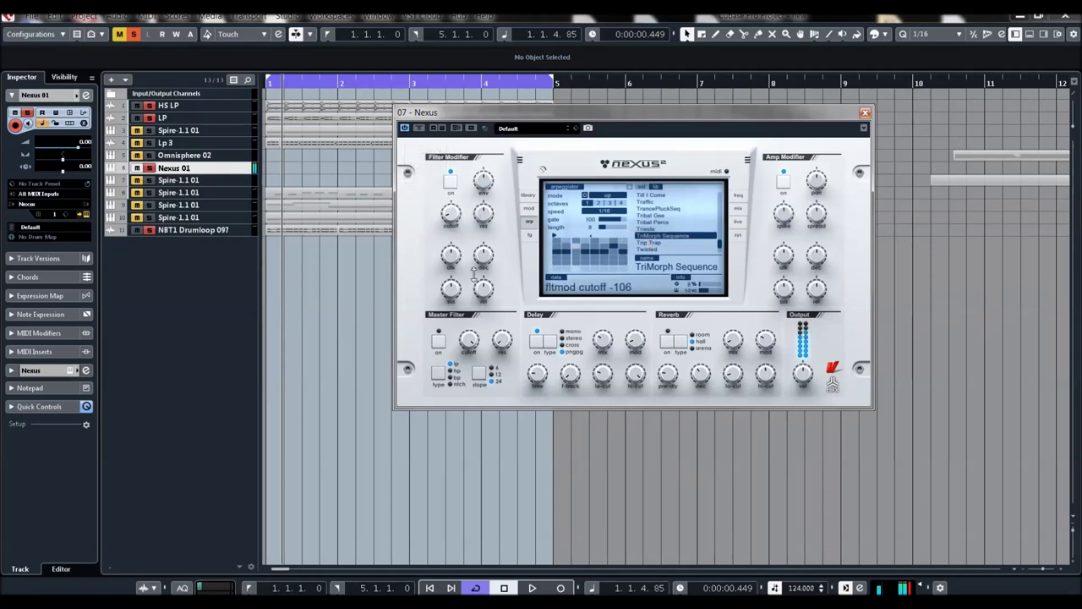
Load the AR DX Dimensions preset from the library and display its arpeggiator settings.
{"action": "left_click", "coordinate": [528, 195]}
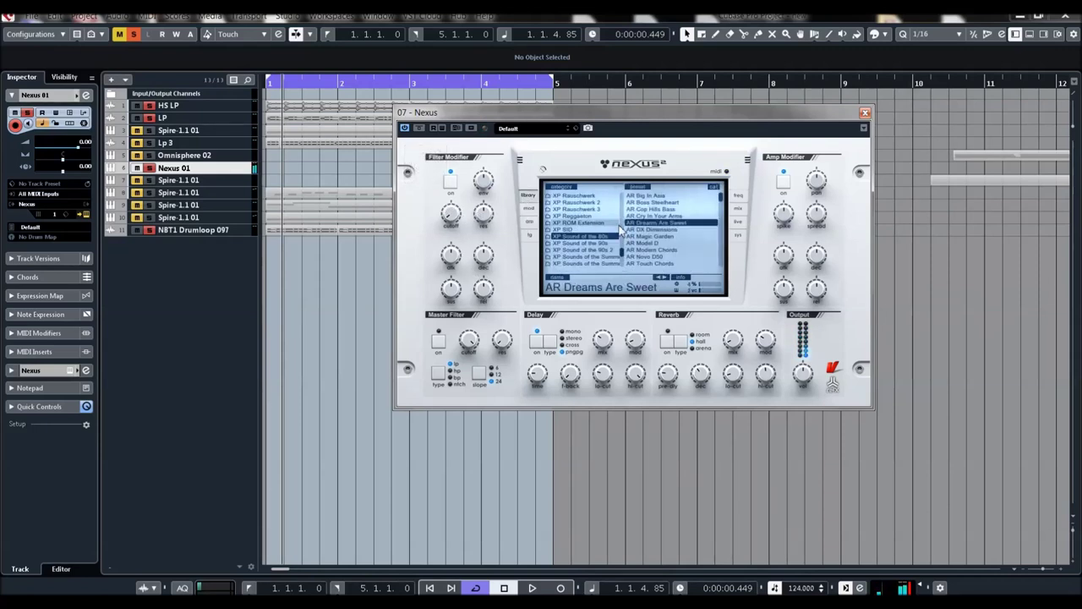
{"action": "double_click", "coordinate": [656, 229]}
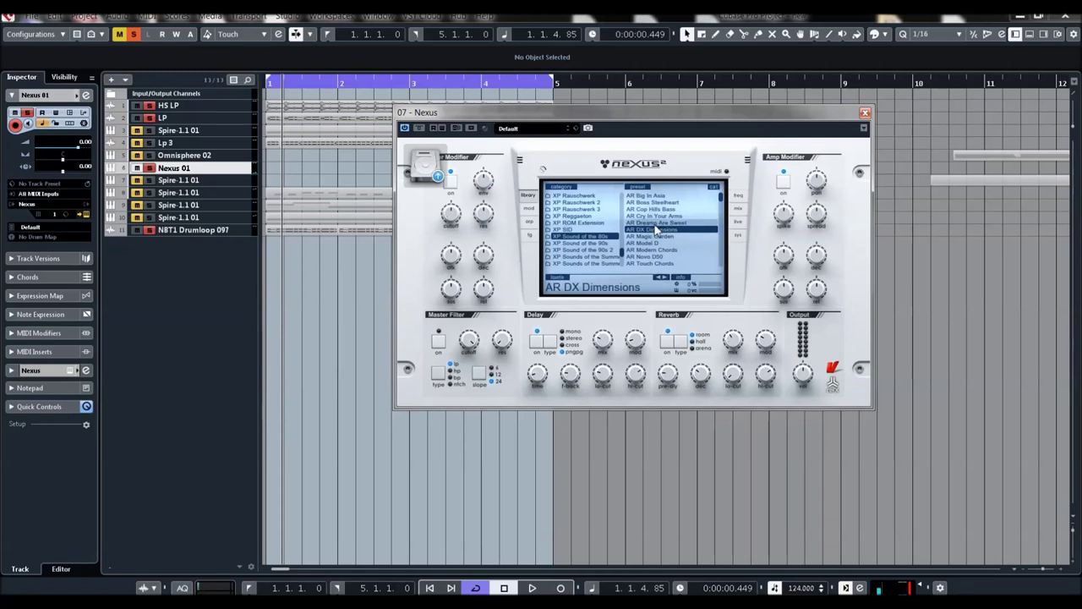
{"action": "scroll", "coordinate": [658, 228], "scroll_direction": "down", "scroll_amount": 1}
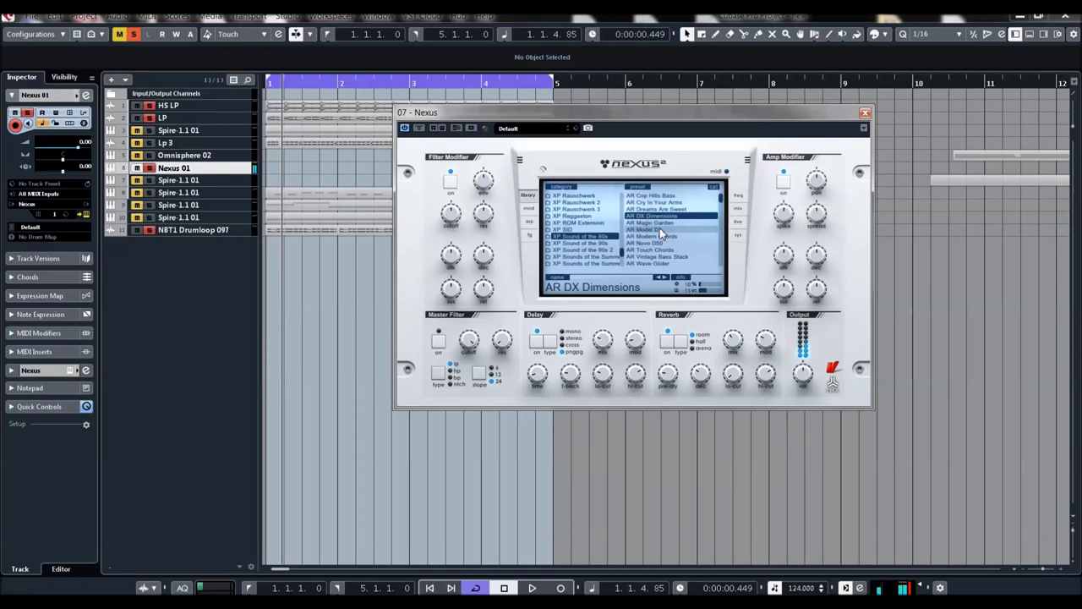
{"action": "left_click", "coordinate": [530, 222]}
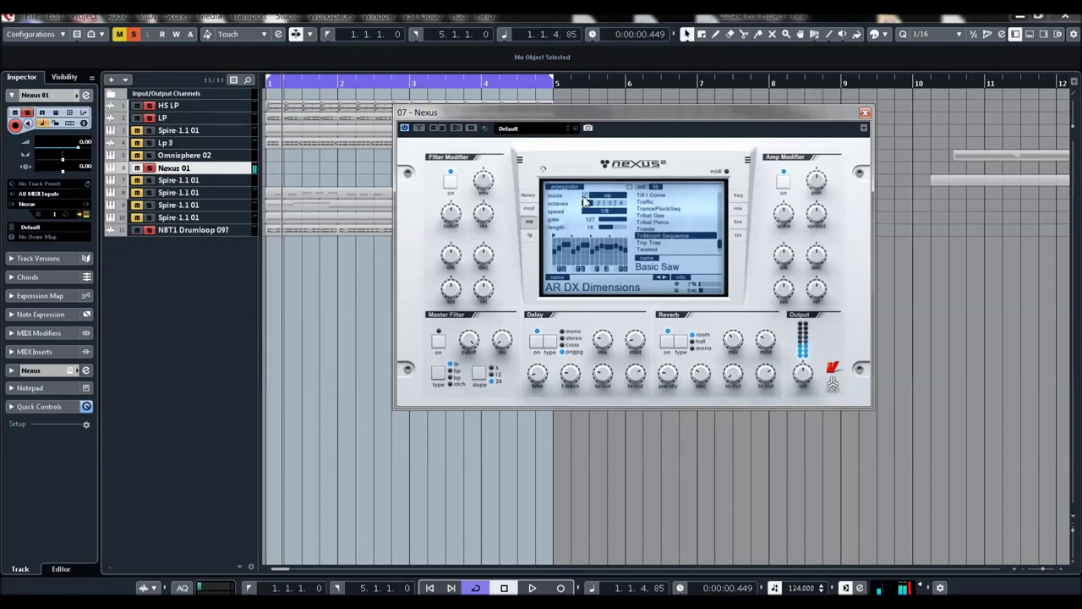
Play the project with the AR DX Dimensions sound and vary its filter modifier cutoff.
{"action": "mouse_move", "coordinate": [455, 203]}
{"action": "key", "text": "space"}
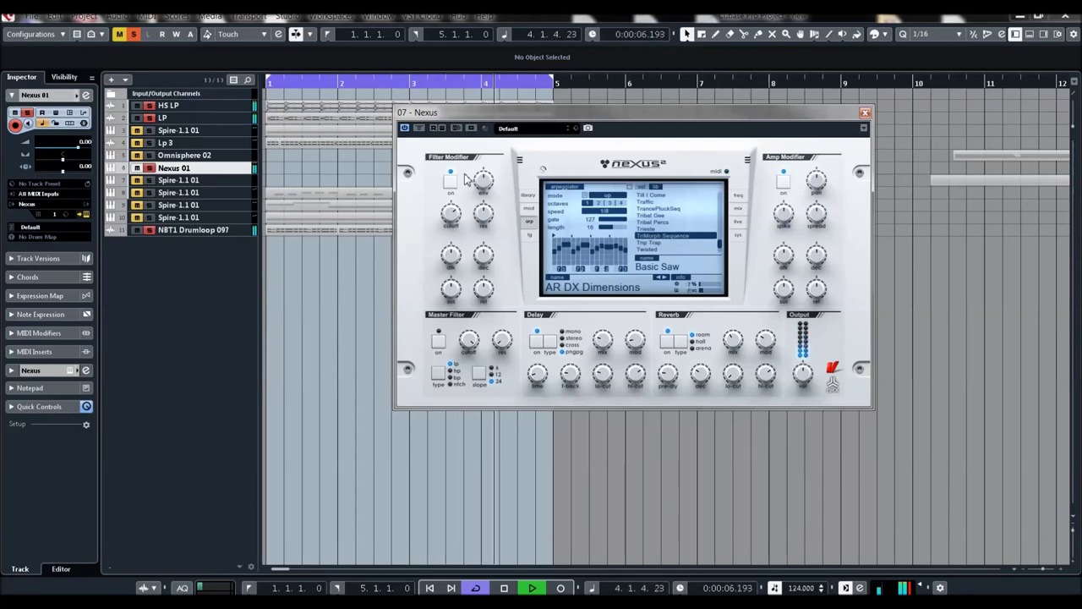
{"action": "left_click_drag", "start_coordinate": [452, 216], "coordinate": [460, 195]}
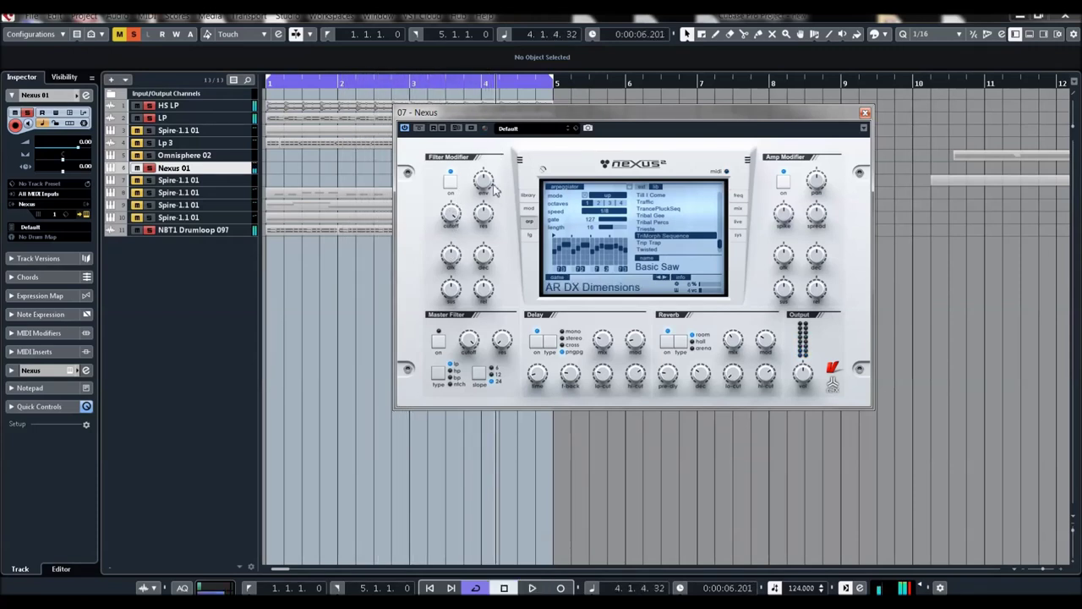
Return to the preset library and audition the AR Magic Garden and AR Model D presets.
{"action": "left_click", "coordinate": [527, 195]}
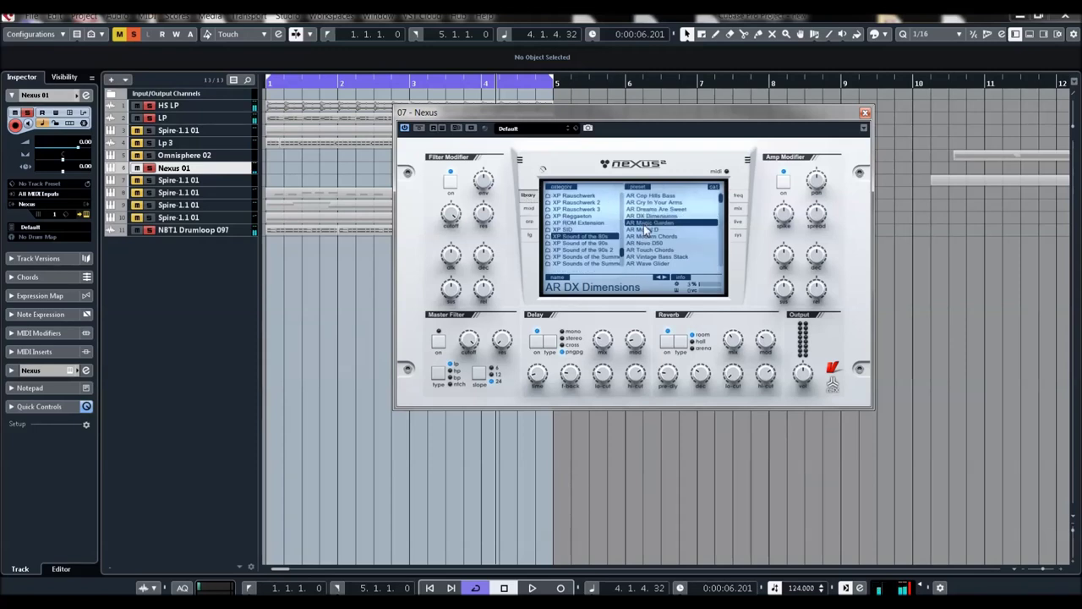
{"action": "left_click", "coordinate": [646, 224]}
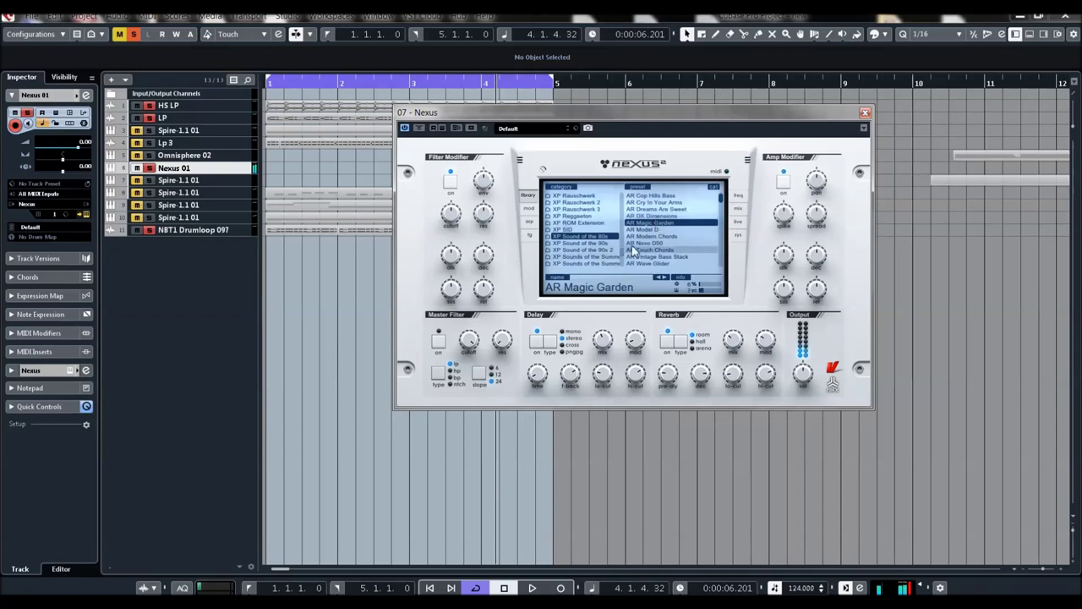
{"action": "left_click", "coordinate": [643, 230]}
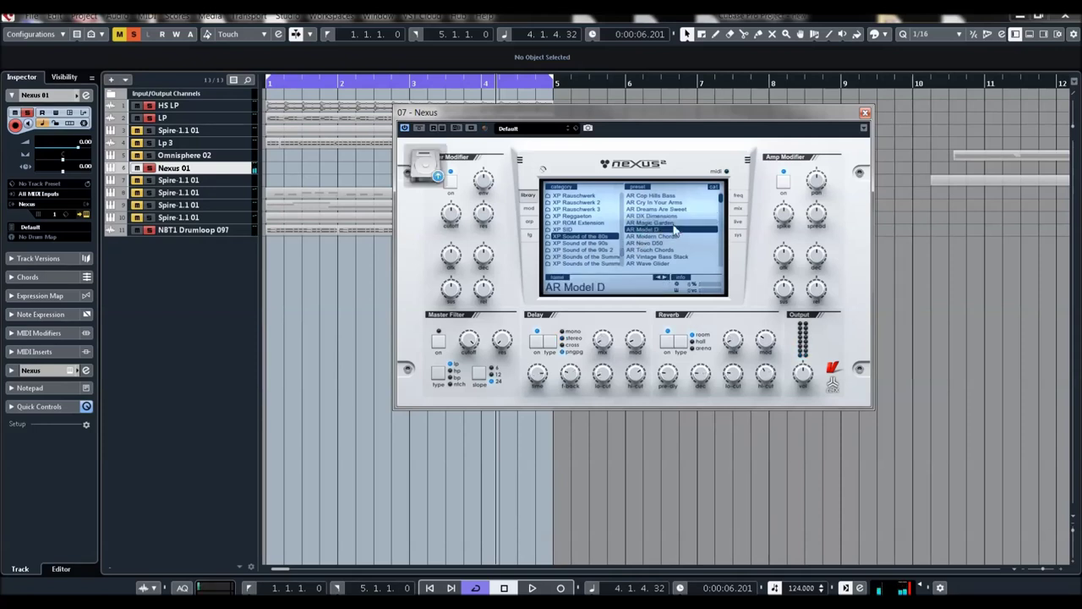
{"action": "mouse_move", "coordinate": [767, 375]}
{"action": "mouse_move", "coordinate": [804, 375]}
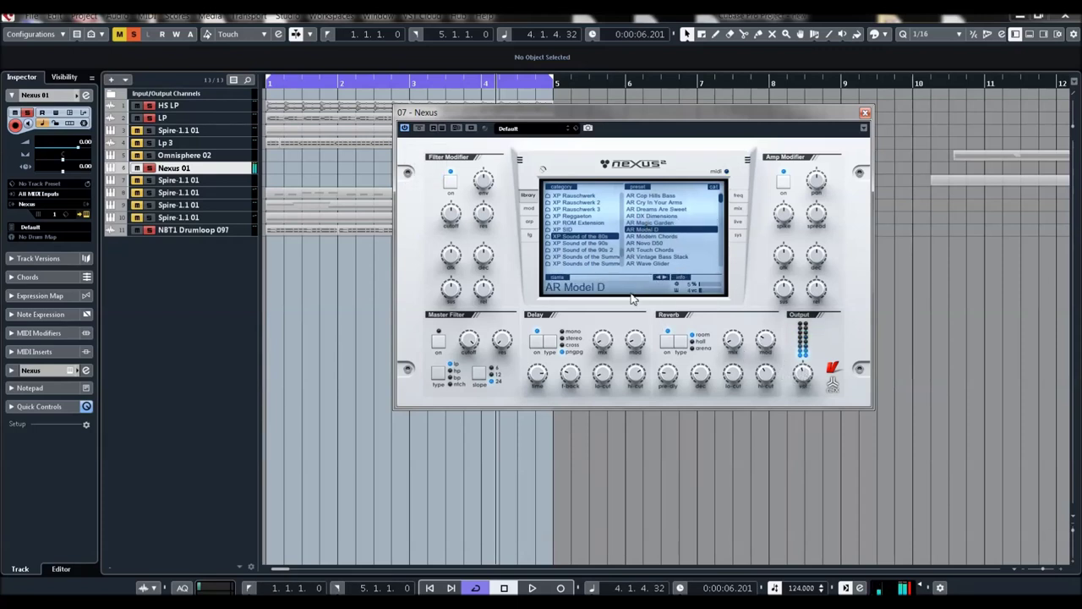
Load the AR Modern Chords preset and raise its filter modifier cutoff.
{"action": "left_click", "coordinate": [646, 237]}
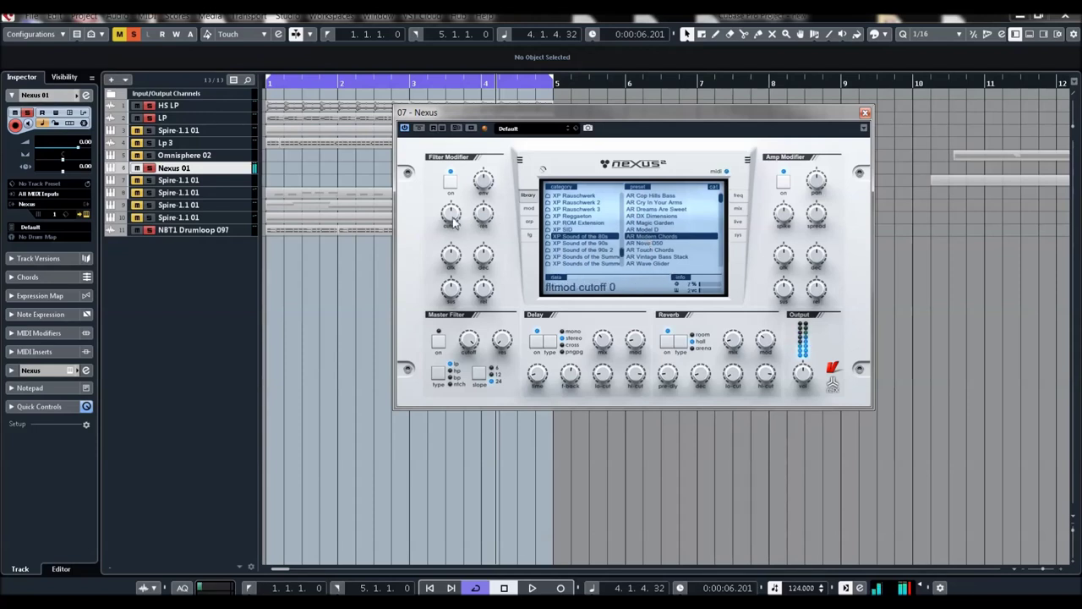
{"action": "left_click_drag", "start_coordinate": [453, 175], "coordinate": [464, 158]}
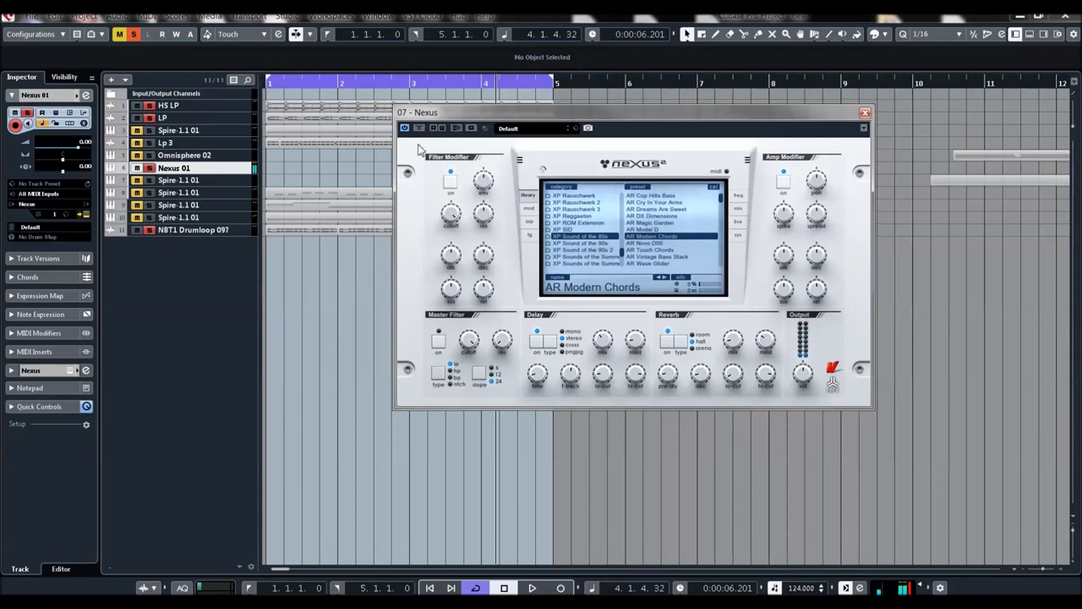
Audition the AR Novo D50 preset with its filter modifier cutoff raised, and load the AR Touch Chords preset.
{"action": "left_click", "coordinate": [655, 244]}
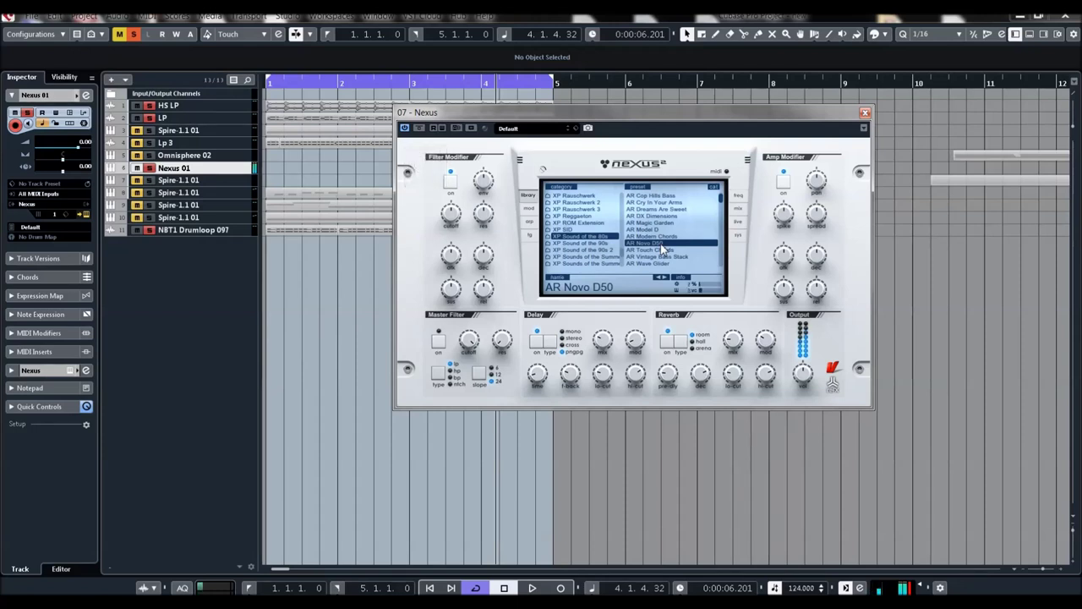
{"action": "left_click_drag", "start_coordinate": [451, 211], "coordinate": [451, 150]}
{"action": "left_click", "coordinate": [648, 252]}
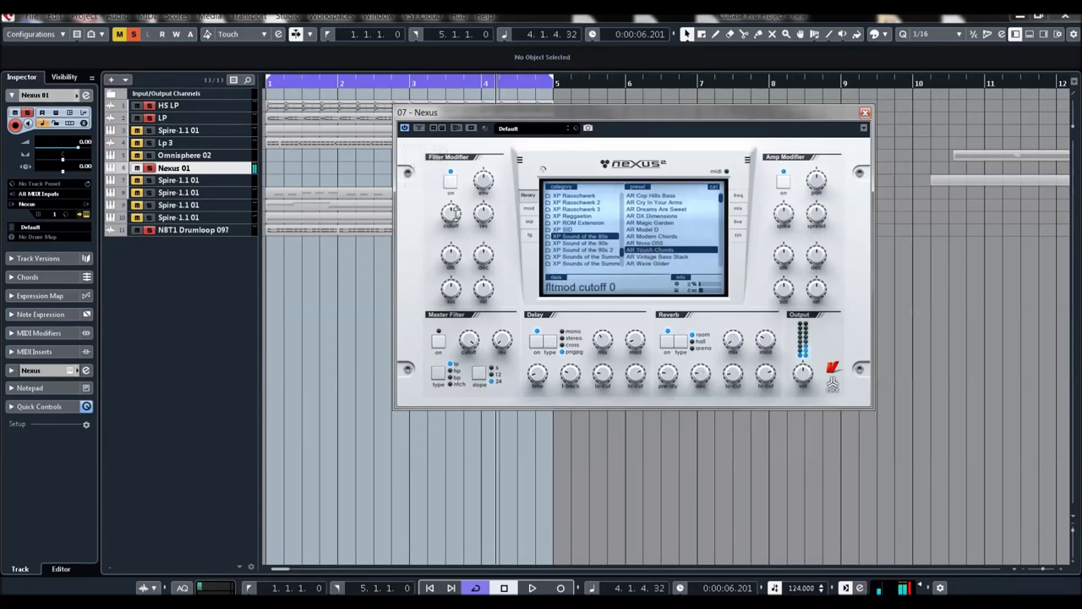
Apply the Trip Trap arpeggiator pattern to the AR Touch Chords preset and return to the preset library.
{"action": "left_click", "coordinate": [530, 222]}
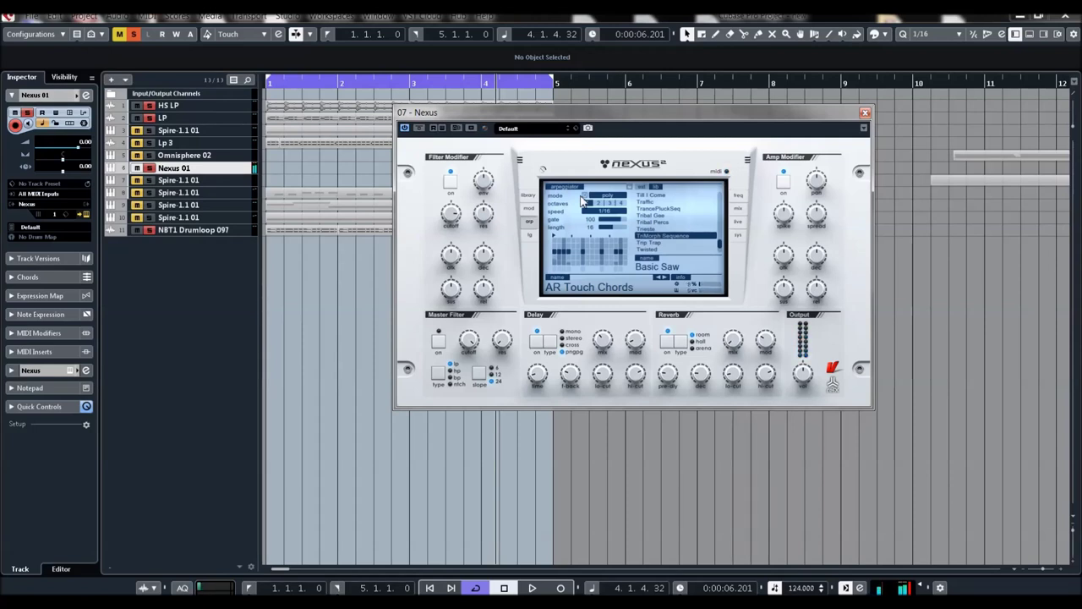
{"action": "left_click", "coordinate": [649, 243]}
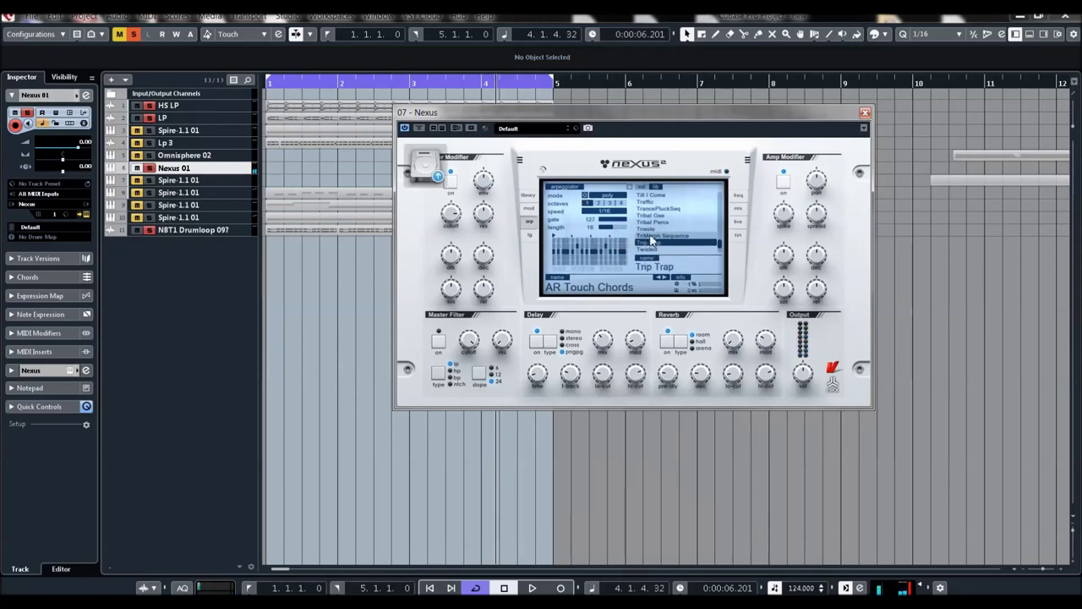
{"action": "left_click", "coordinate": [529, 195]}
Load the AR Vintage Bass Stack preset, switch off its delay and raise the filter modifier cutoff to 107.
{"action": "scroll", "coordinate": [670, 219], "scroll_direction": "down", "scroll_amount": 2}
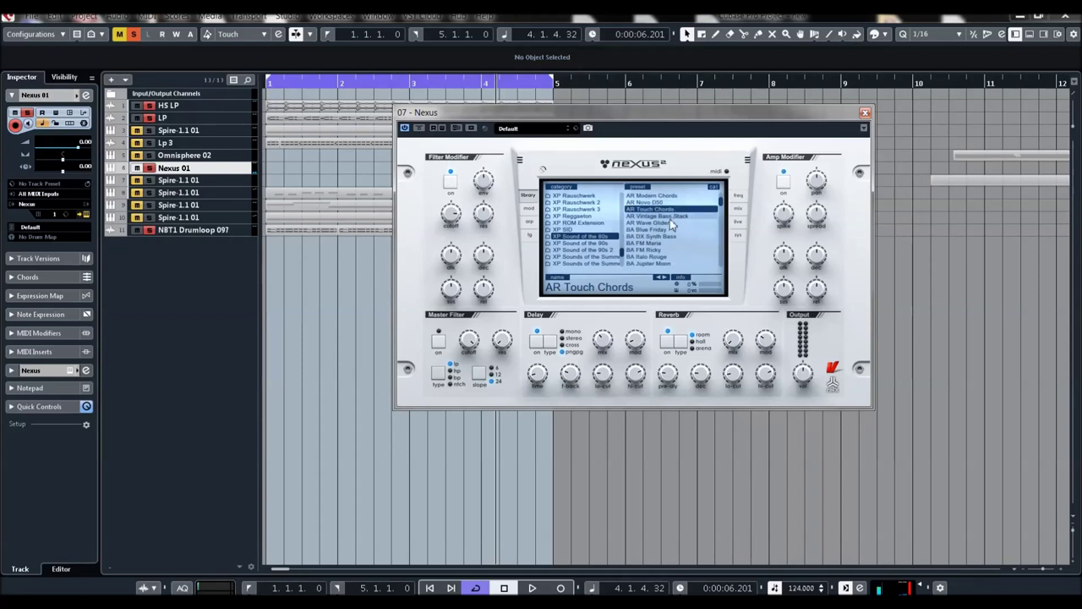
{"action": "left_click", "coordinate": [660, 218]}
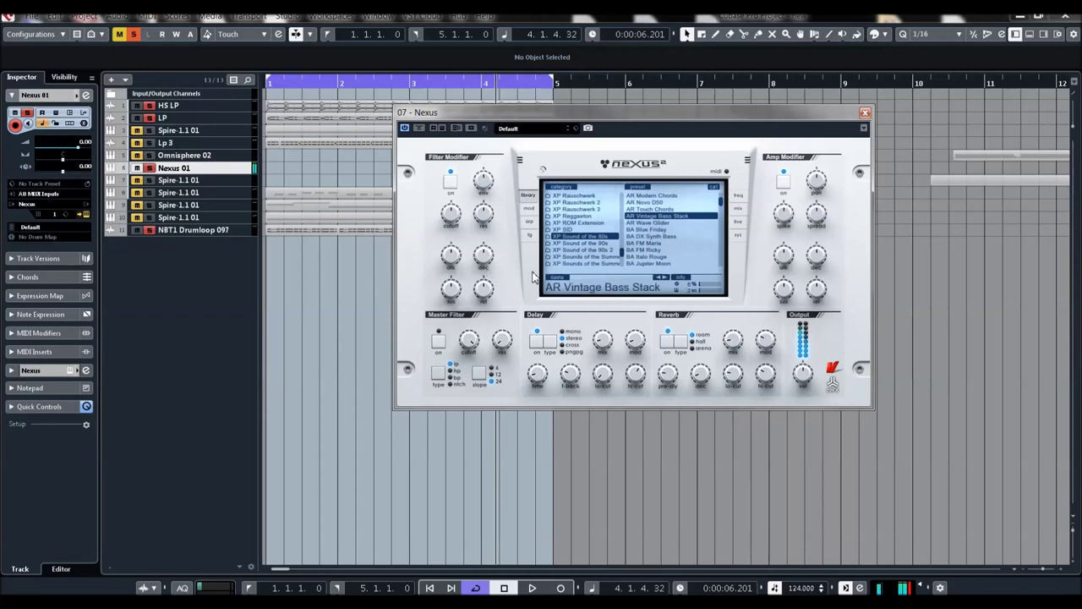
{"action": "left_click", "coordinate": [528, 221]}
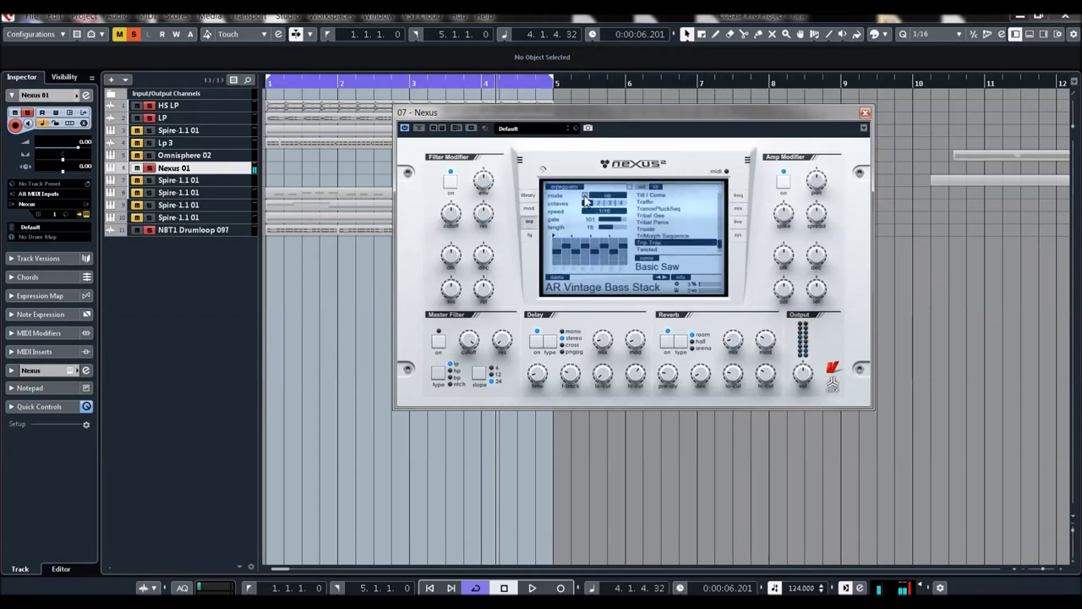
{"action": "left_click", "coordinate": [529, 195]}
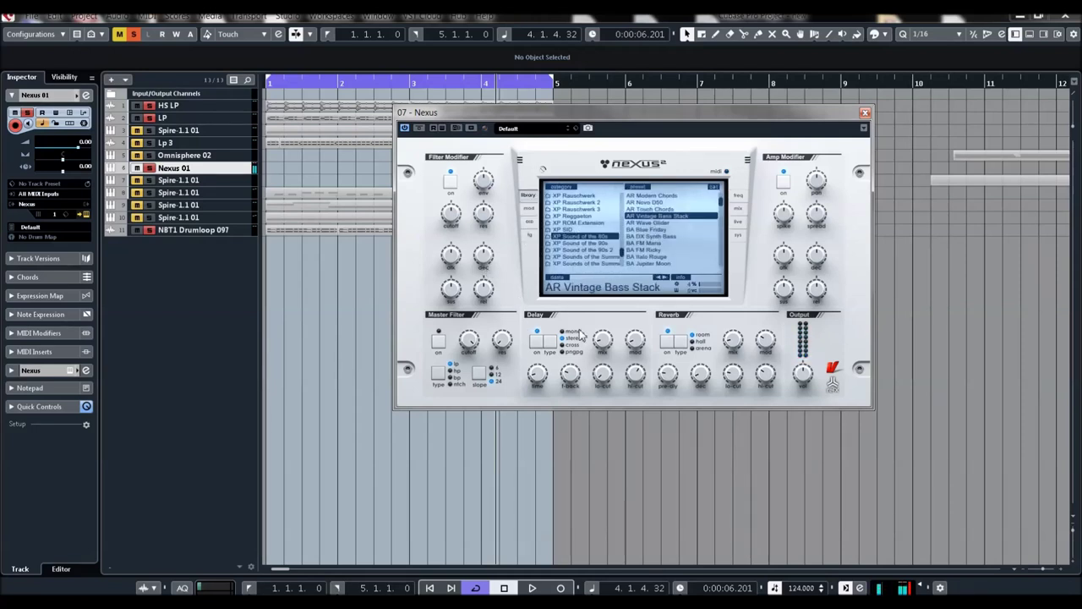
{"action": "left_click", "coordinate": [536, 340]}
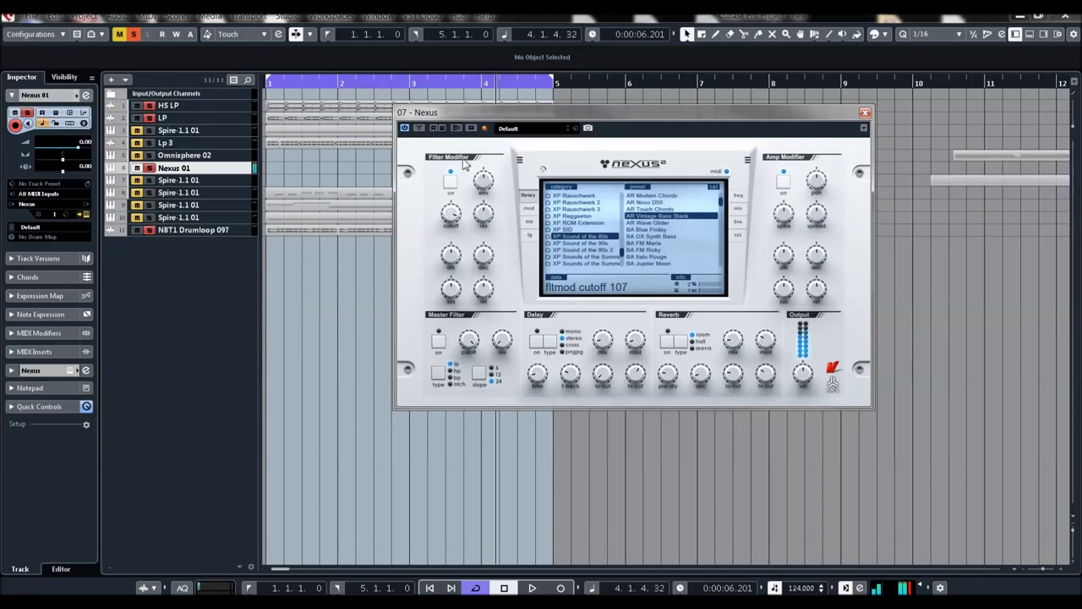
Change the first insert effect of AR Vintage Bass Stack to phaser and finally to degrader.
{"action": "left_click", "coordinate": [740, 208]}
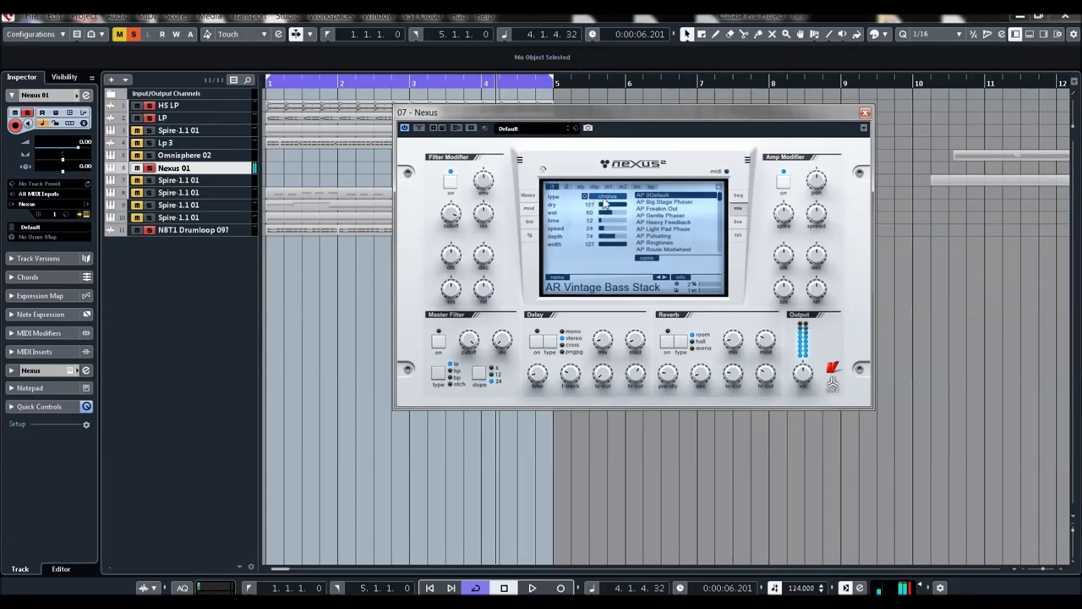
{"action": "left_click", "coordinate": [607, 196]}
{"action": "left_click", "coordinate": [617, 237]}
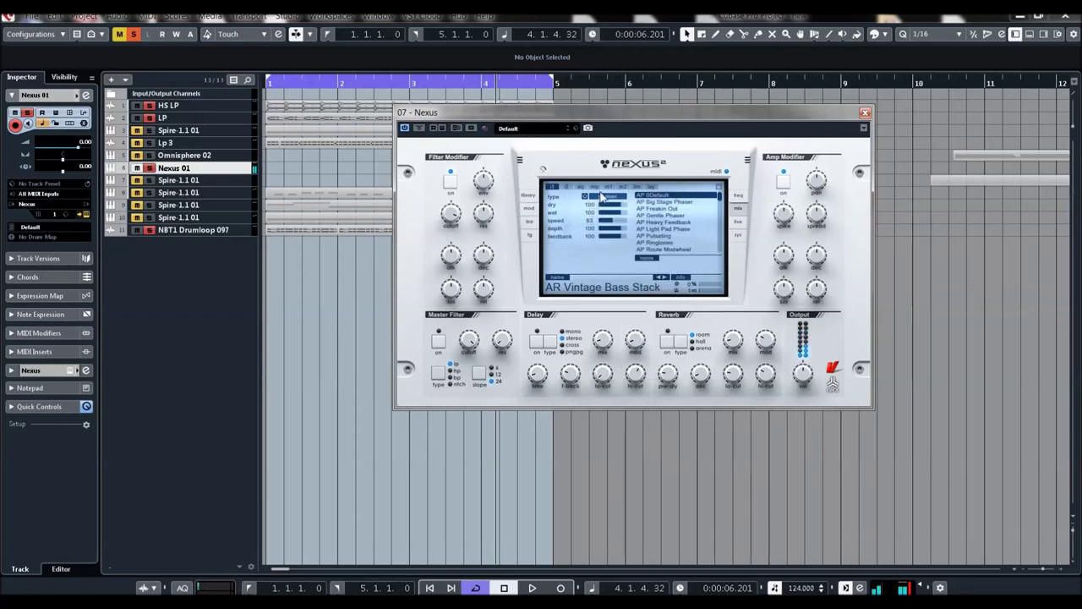
{"action": "left_click", "coordinate": [607, 199]}
{"action": "left_click", "coordinate": [619, 263]}
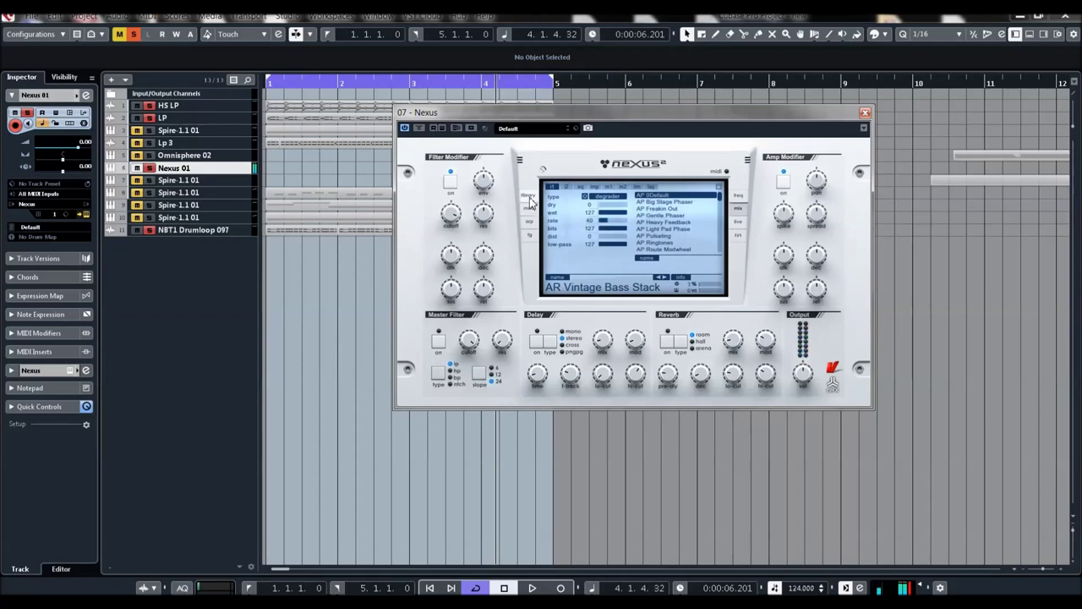
Audition the AR Wave Glider preset with its filter modifier cutoff adjusted, and inspect its layers and arpeggiator settings.
{"action": "left_click", "coordinate": [527, 196]}
{"action": "left_click", "coordinate": [643, 223]}
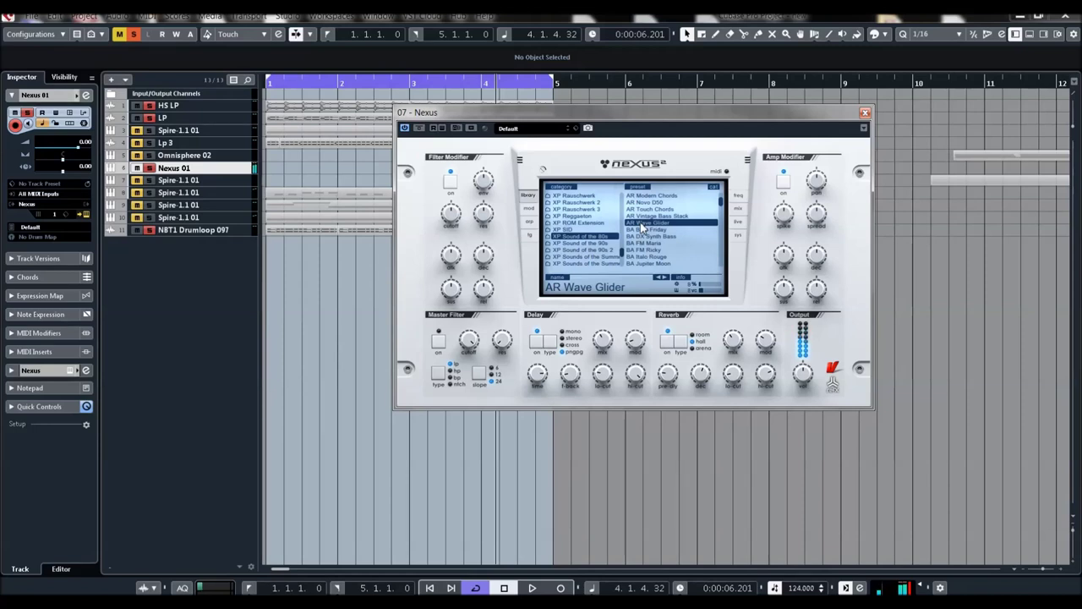
{"action": "mouse_move", "coordinate": [452, 212]}
{"action": "left_mouse_down"}
{"action": "mouse_move", "coordinate": [459, 161]}
{"action": "mouse_move", "coordinate": [474, 251]}
{"action": "mouse_move", "coordinate": [464, 216]}
{"action": "left_mouse_up"}
{"action": "left_click", "coordinate": [737, 210]}
{"action": "left_click", "coordinate": [651, 188]}
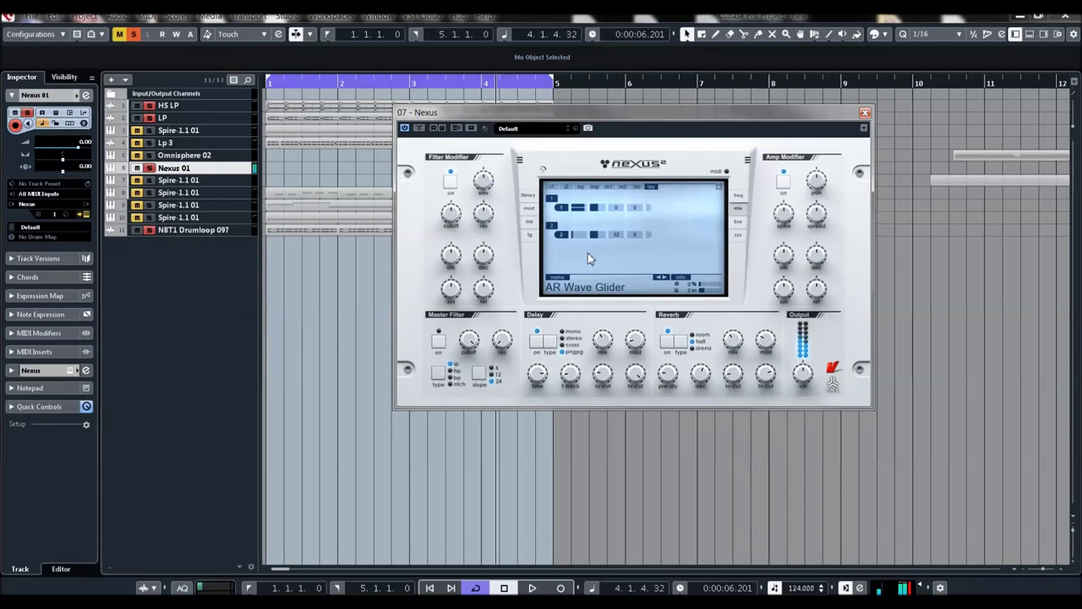
{"action": "left_click", "coordinate": [529, 222]}
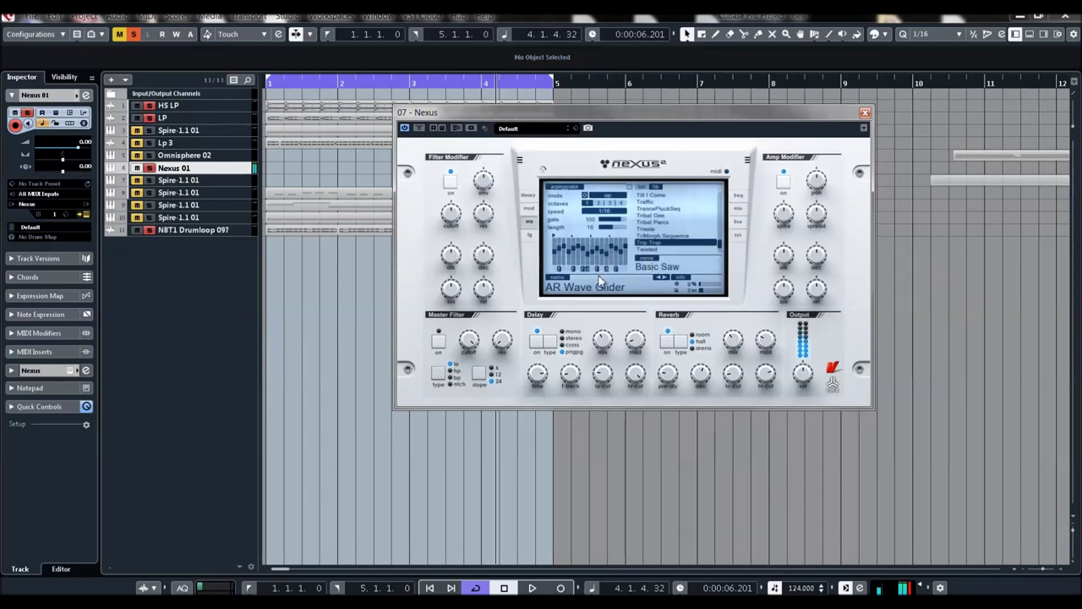
{"action": "left_click", "coordinate": [732, 340]}
Audition the BA Blue Friday and BA DX Synth Bass presets, switching off the latter's reverb and inspecting its second insert effect.
{"action": "left_click", "coordinate": [529, 195]}
{"action": "left_click", "coordinate": [649, 230]}
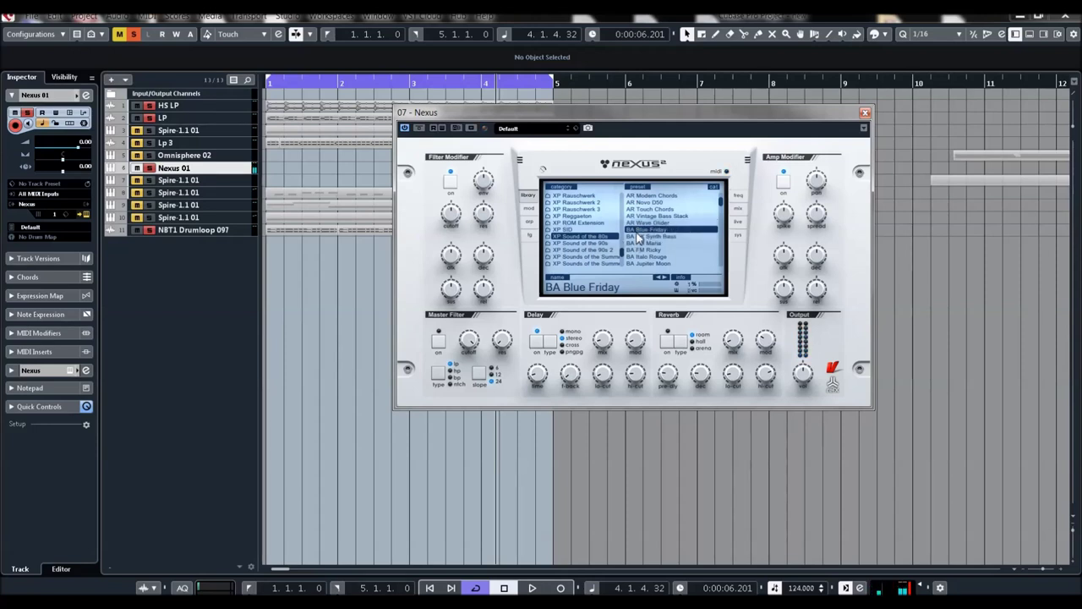
{"action": "left_click", "coordinate": [641, 238]}
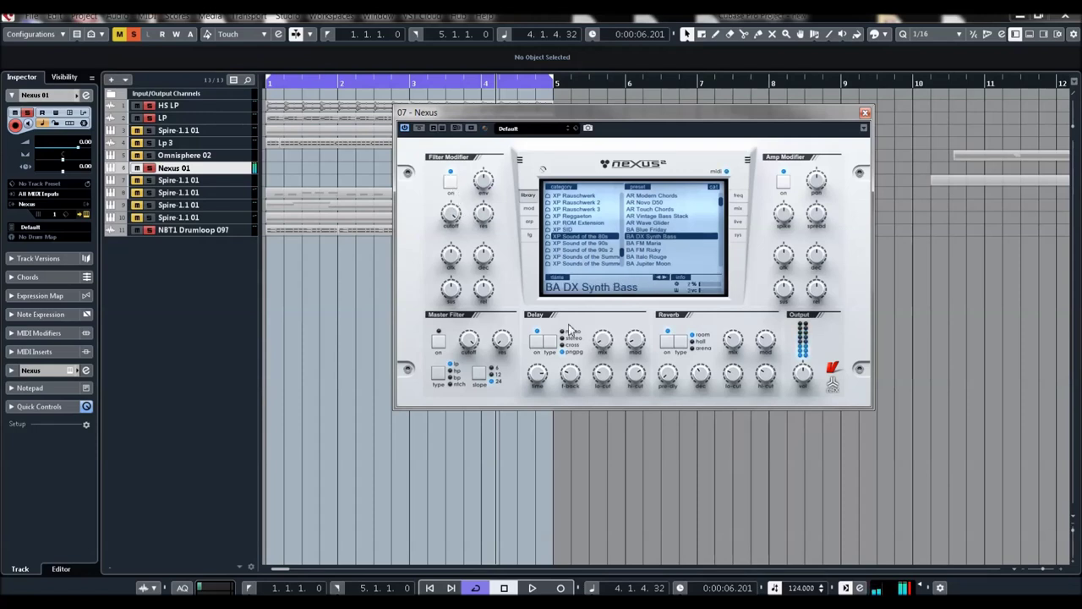
{"action": "left_click", "coordinate": [666, 340]}
{"action": "left_click", "coordinate": [737, 208]}
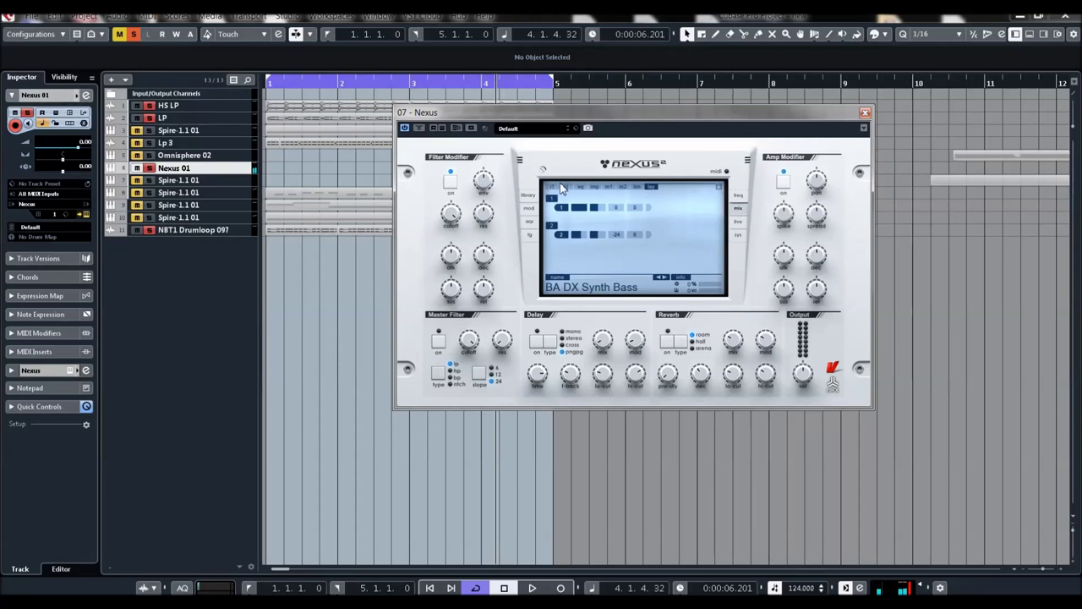
{"action": "left_click", "coordinate": [566, 187]}
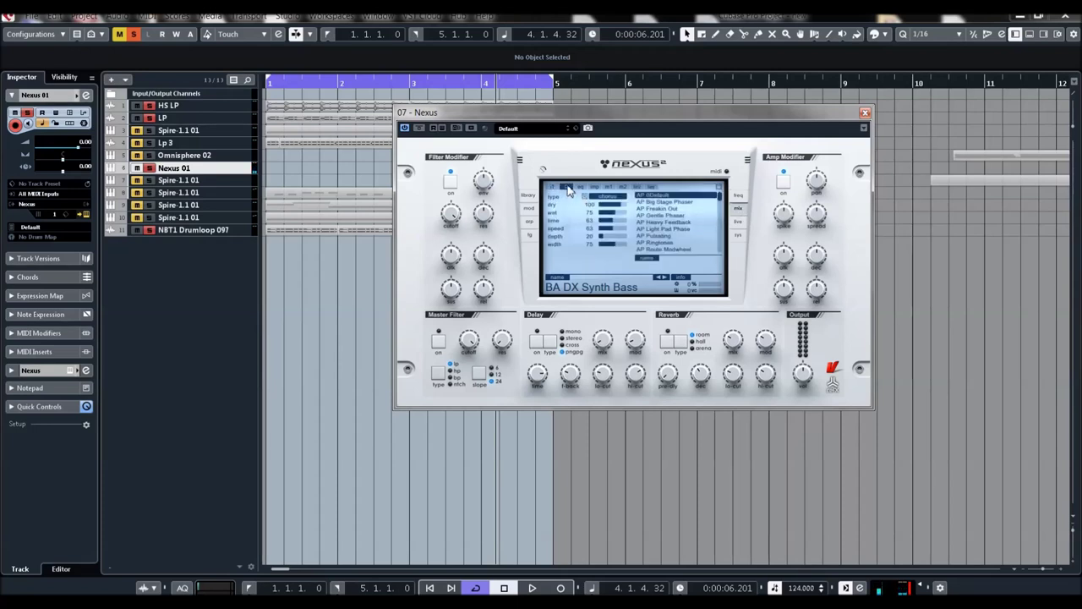
{"action": "mouse_move", "coordinate": [810, 378]}
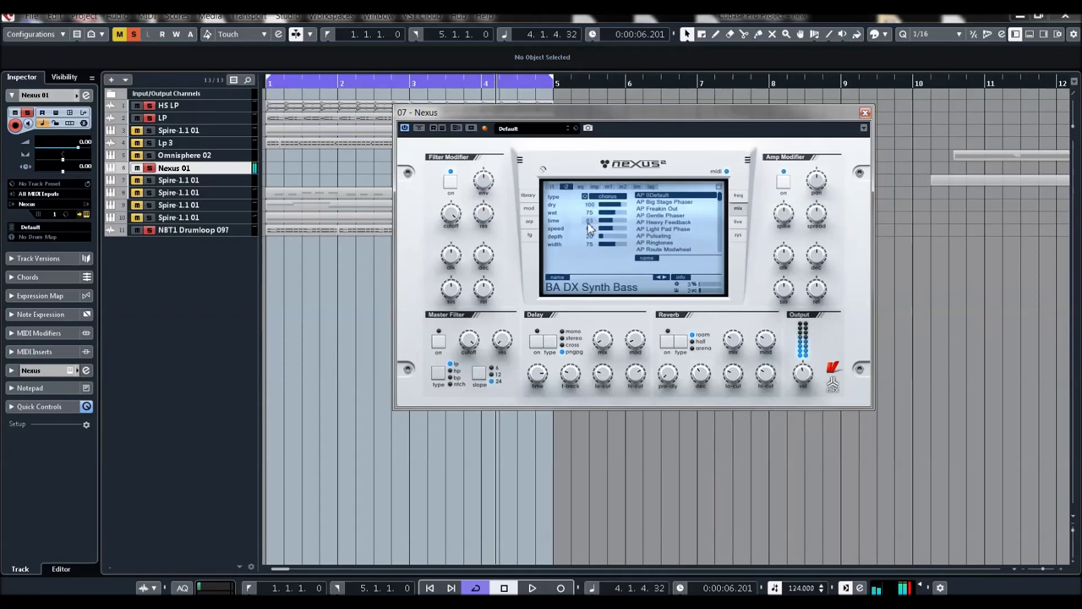
Audition the BA FM Maria and BA FM Ricky presets, varying the filter modifier cutoff on BA FM Ricky.
{"action": "left_click", "coordinate": [528, 195]}
{"action": "left_click", "coordinate": [662, 244]}
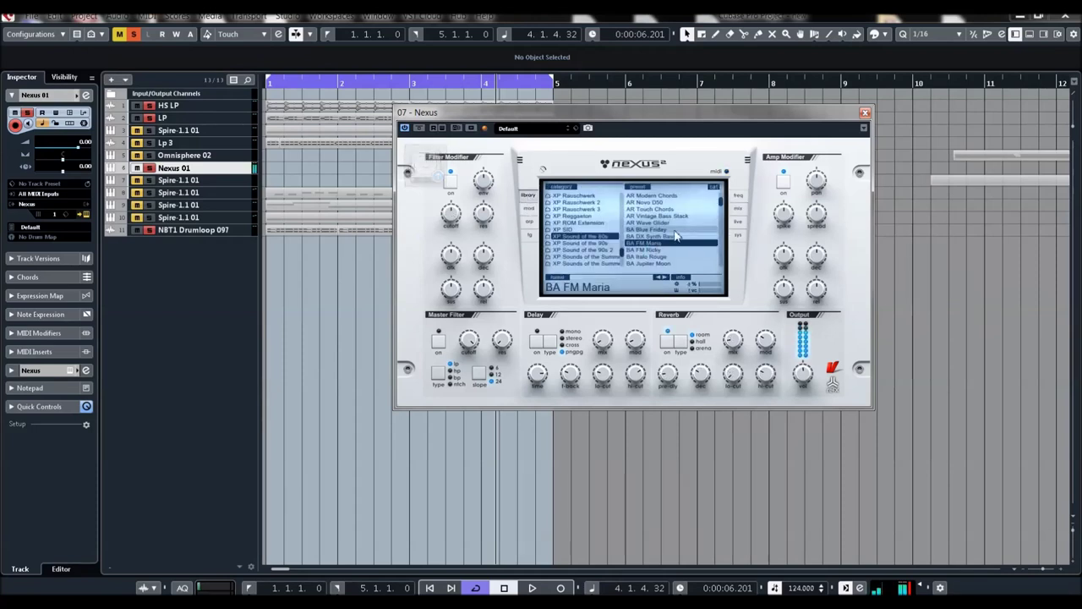
{"action": "scroll", "coordinate": [668, 230], "scroll_direction": "down", "scroll_amount": 3}
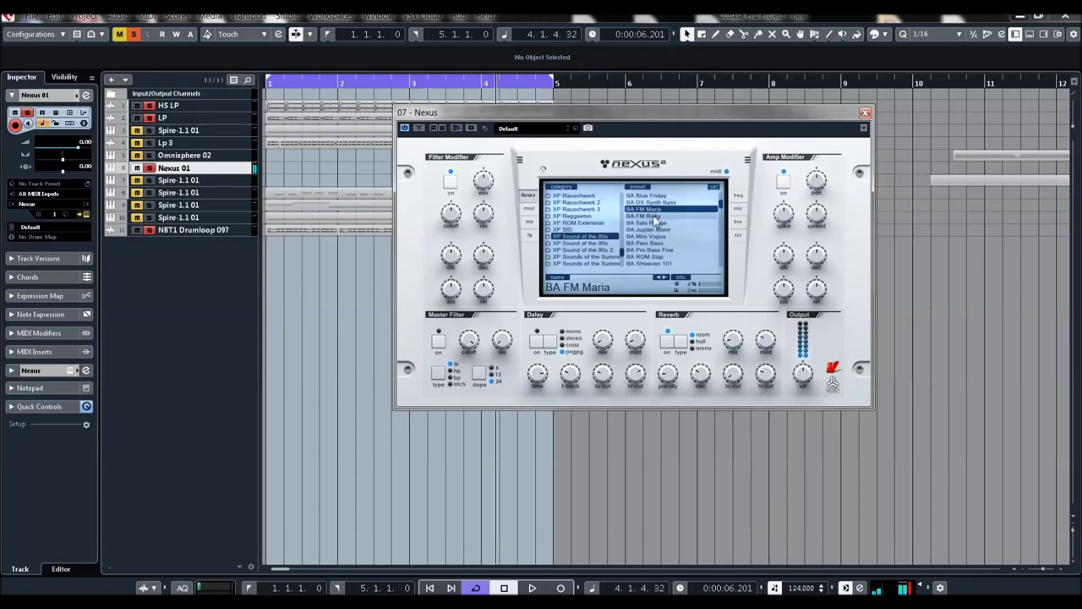
{"action": "left_click", "coordinate": [647, 217]}
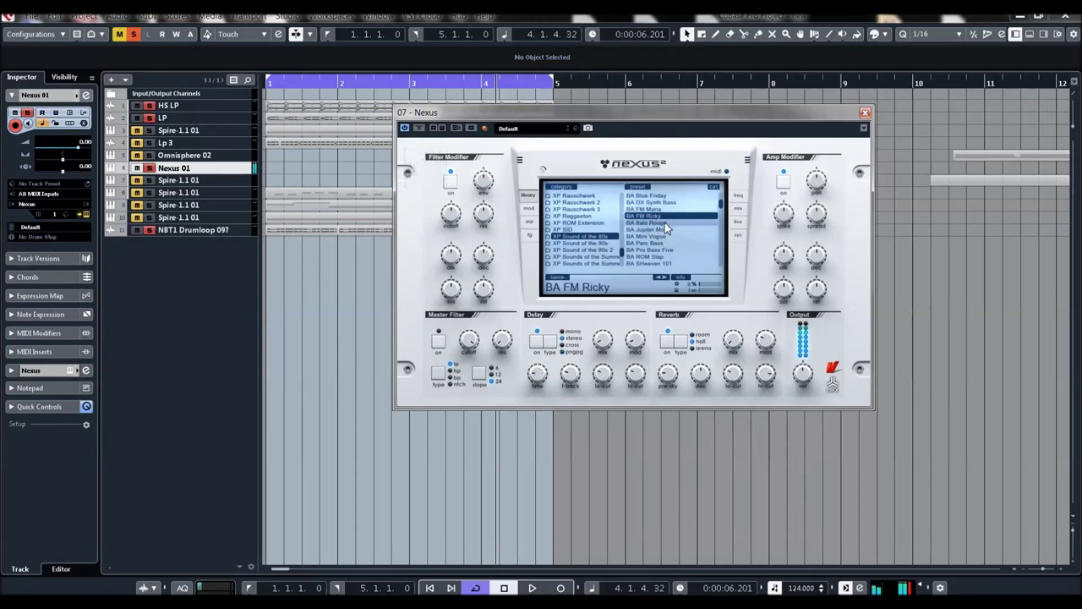
{"action": "mouse_move", "coordinate": [452, 216]}
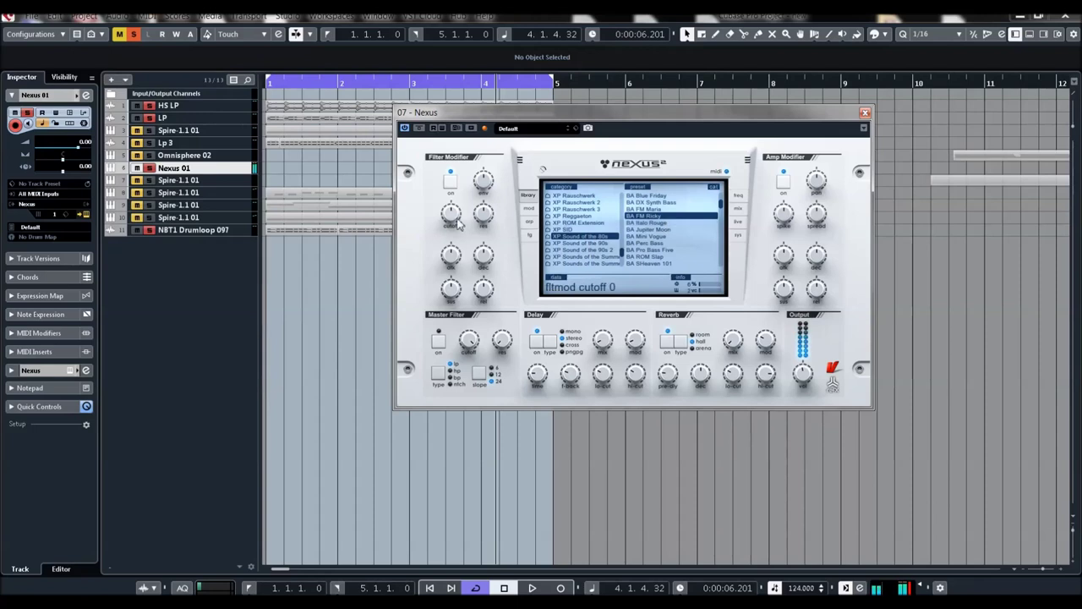
Load the BA Italo Rouge preset and inspect its two insert effects.
{"action": "left_click", "coordinate": [651, 223]}
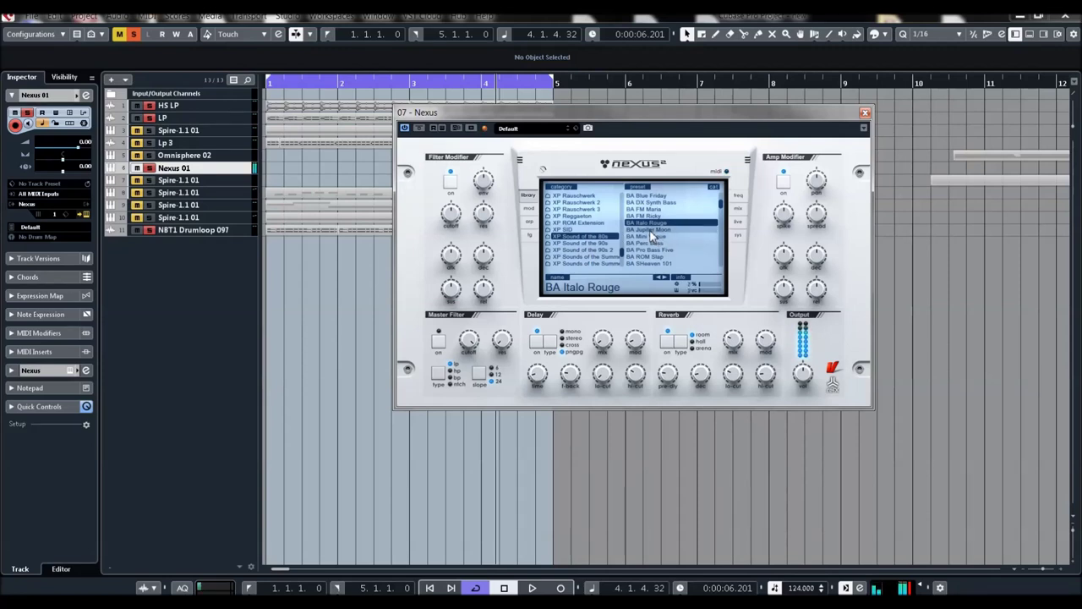
{"action": "left_click", "coordinate": [650, 231]}
{"action": "left_click", "coordinate": [740, 211]}
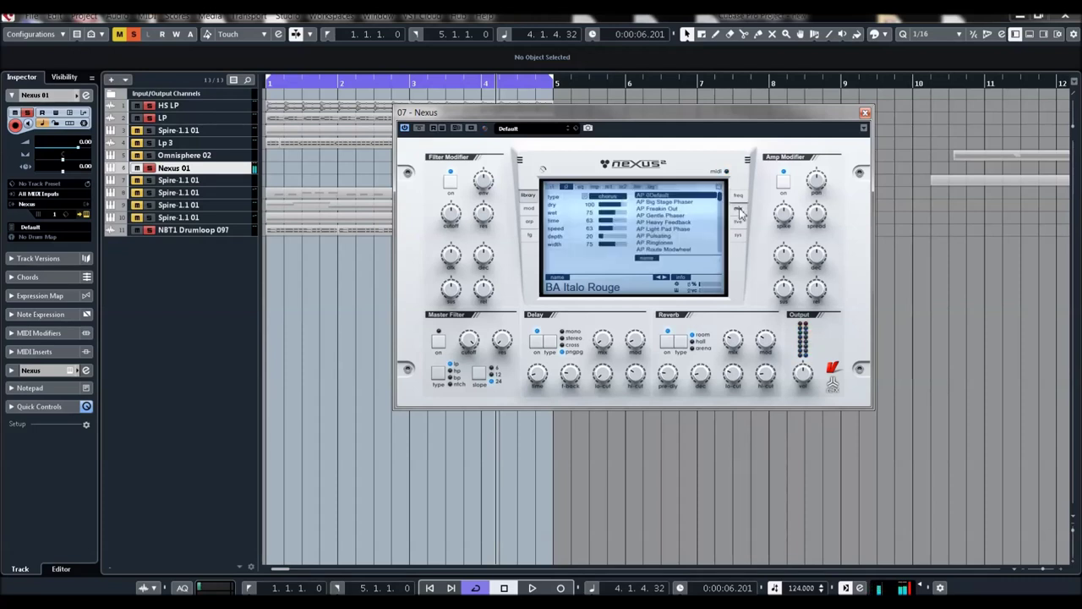
{"action": "left_click", "coordinate": [584, 197]}
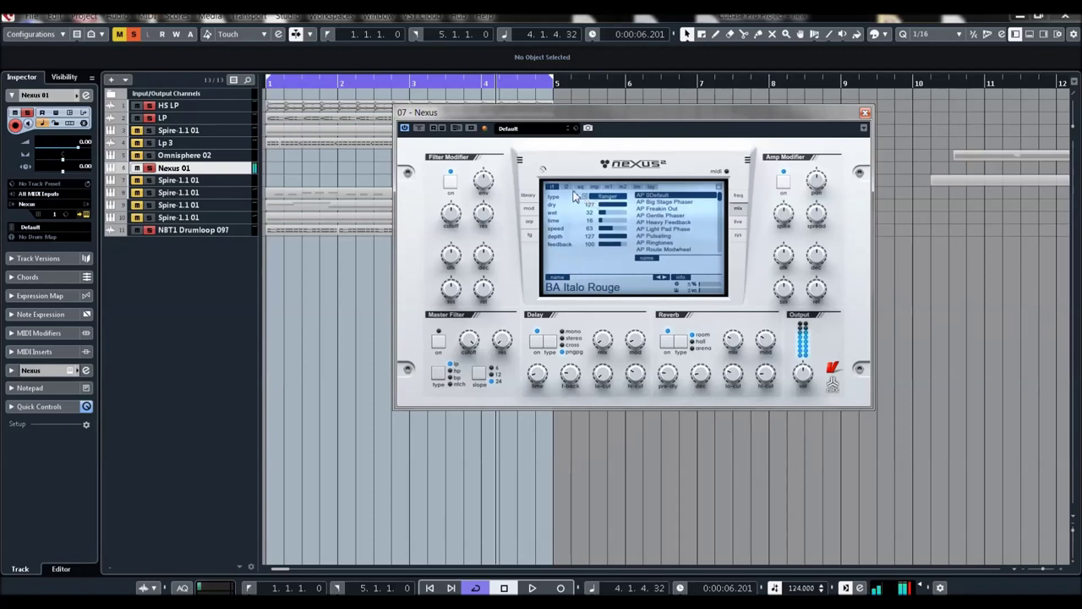
{"action": "left_click", "coordinate": [568, 187]}
Return to the preset library and audition the BA Jupiter Moon and BA Mini Vogue presets.
{"action": "left_click", "coordinate": [530, 196]}
{"action": "left_click", "coordinate": [646, 230]}
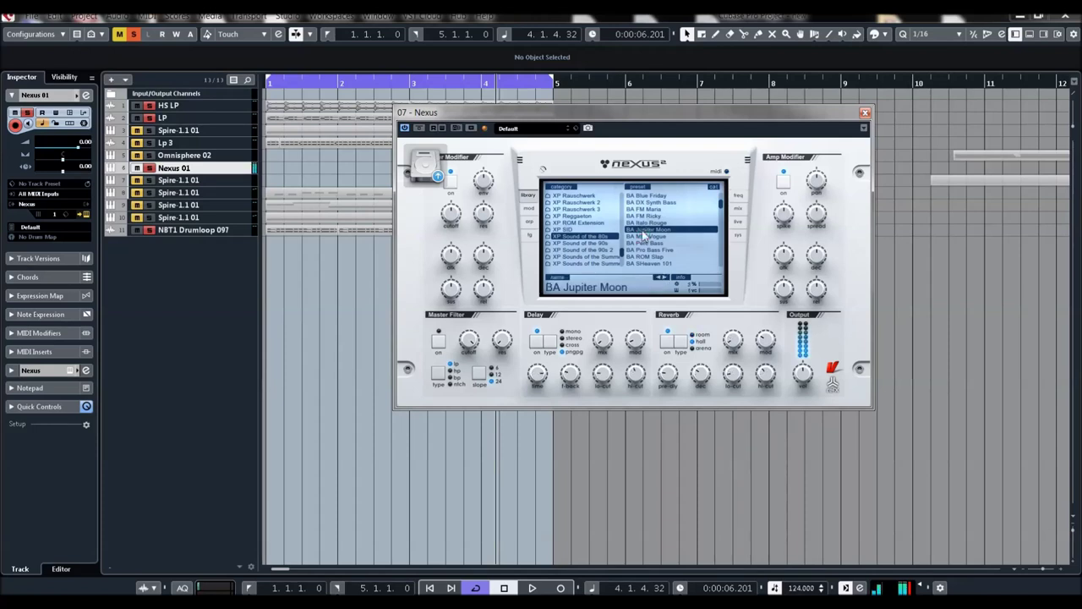
{"action": "left_click", "coordinate": [643, 236]}
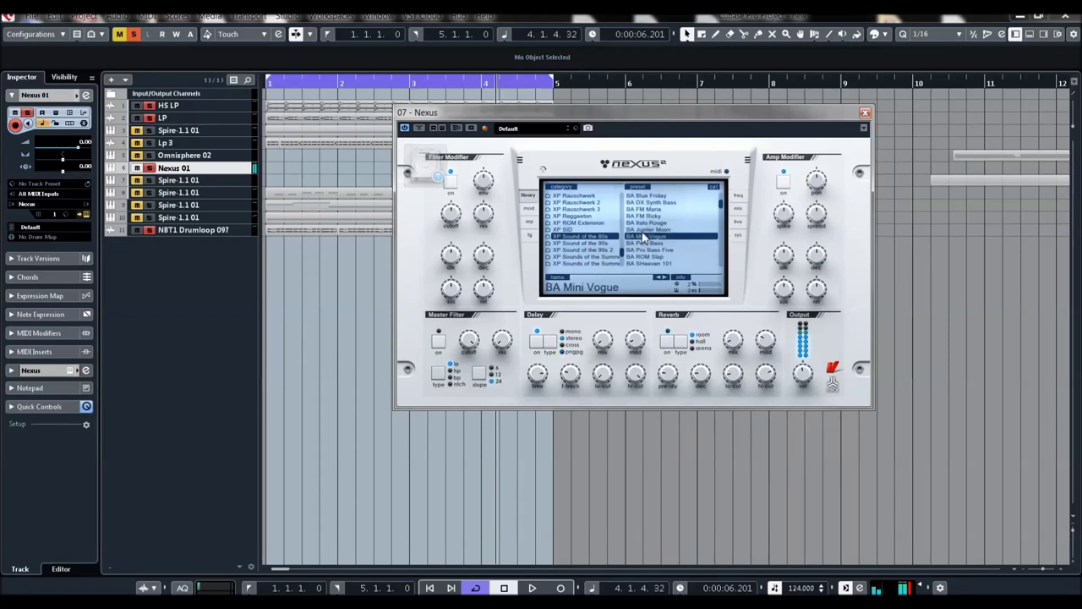
Audition the BA Perc Bass, BA Pro Bass Five and BA ROM Slap presets, raising BA Pro Bass Five's filter modifier cutoff to 108.
{"action": "scroll", "coordinate": [644, 233], "scroll_direction": "down", "scroll_amount": 2}
{"action": "left_click", "coordinate": [643, 217]}
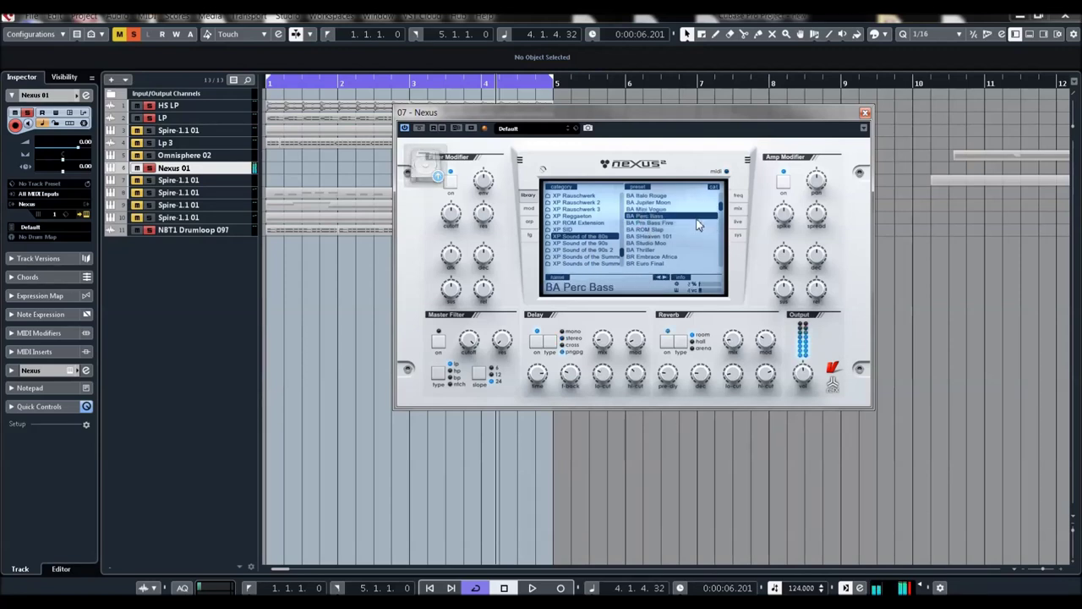
{"action": "left_click", "coordinate": [653, 222]}
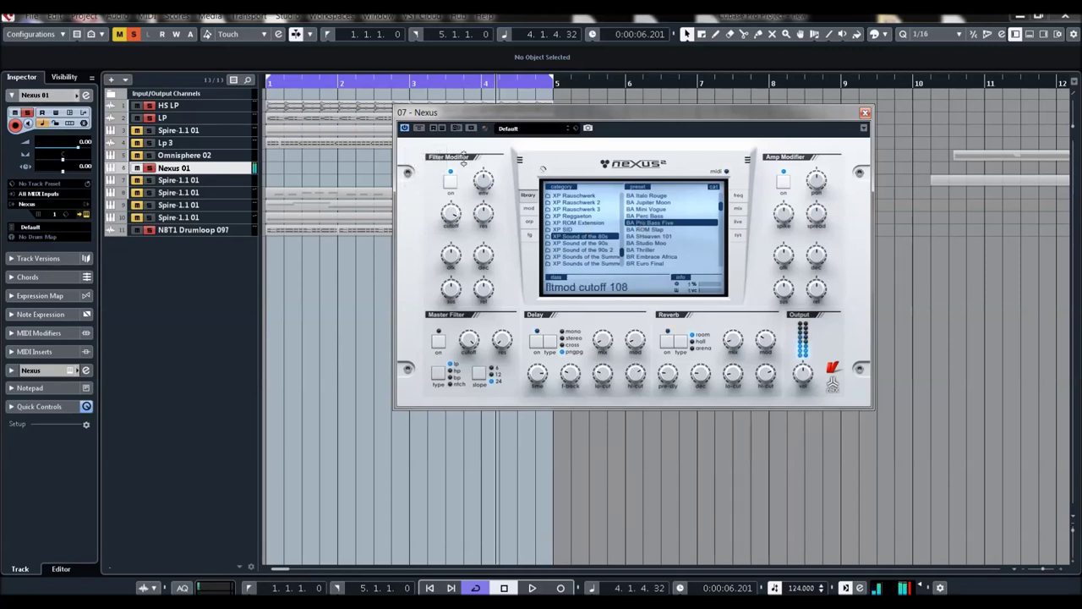
{"action": "left_click", "coordinate": [646, 230]}
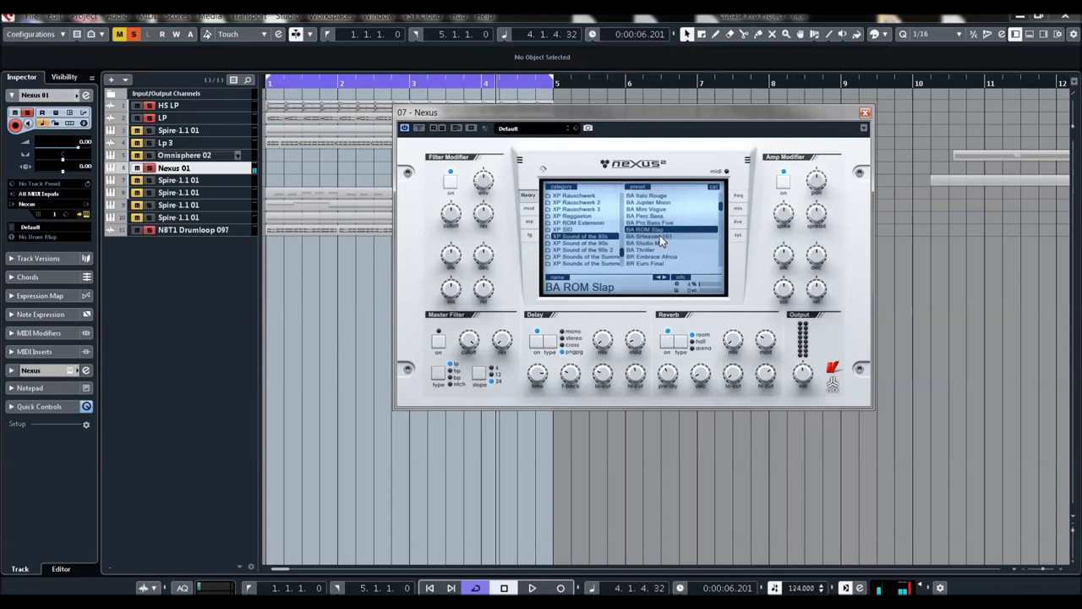
Audition the BA SHeaven 101 preset with its filter modifier cutoff raised to about 110 and its delay and reverb toggled.
{"action": "left_click", "coordinate": [659, 236]}
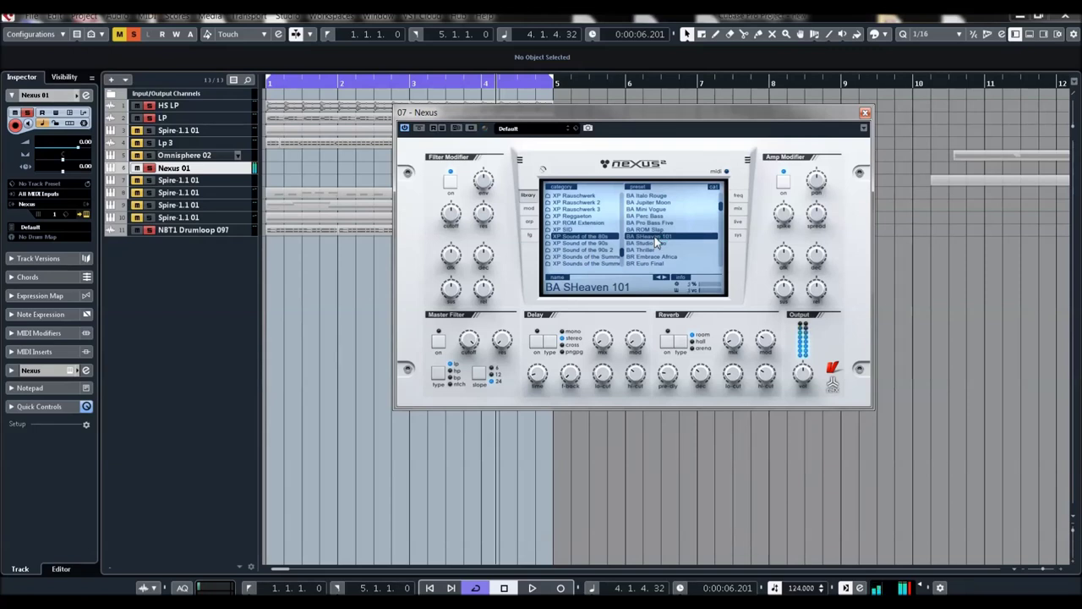
{"action": "left_click_drag", "start_coordinate": [451, 213], "coordinate": [458, 154]}
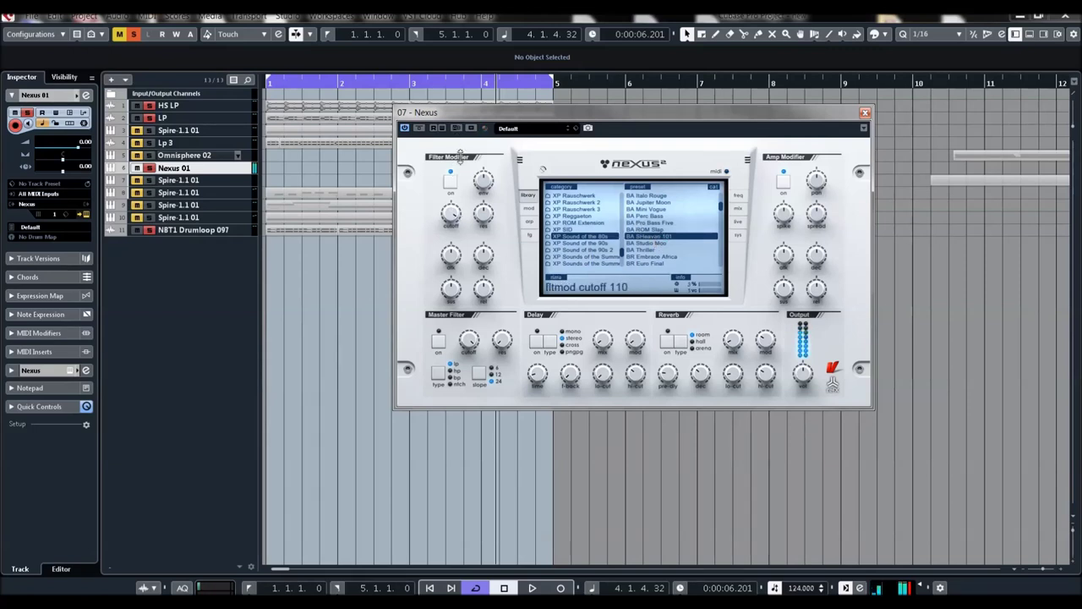
{"action": "left_click_drag", "start_coordinate": [451, 213], "coordinate": [455, 184]}
{"action": "left_click", "coordinate": [536, 341]}
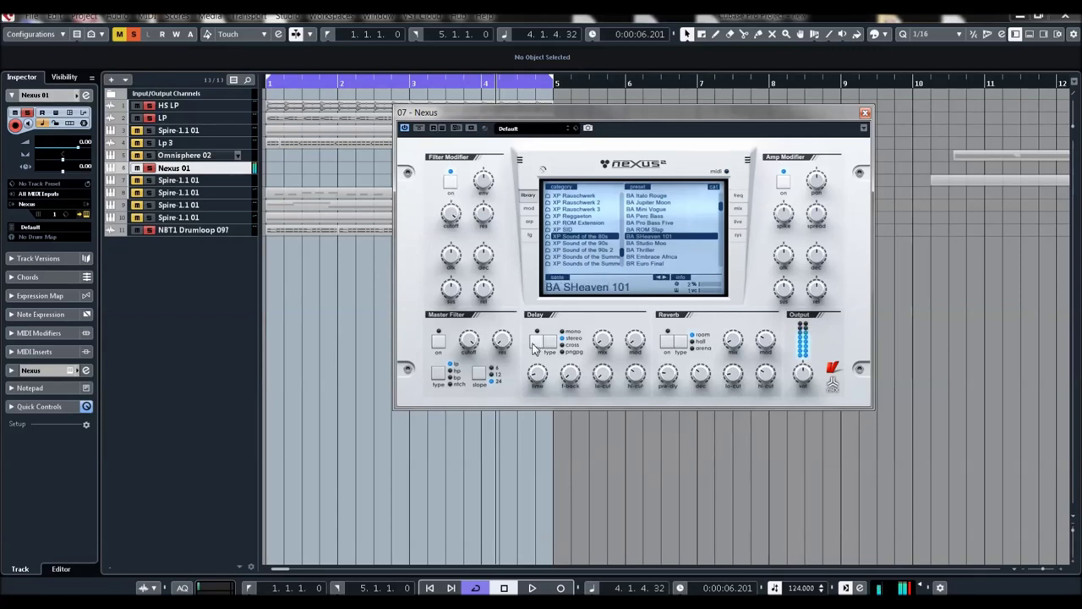
{"action": "left_click", "coordinate": [667, 342]}
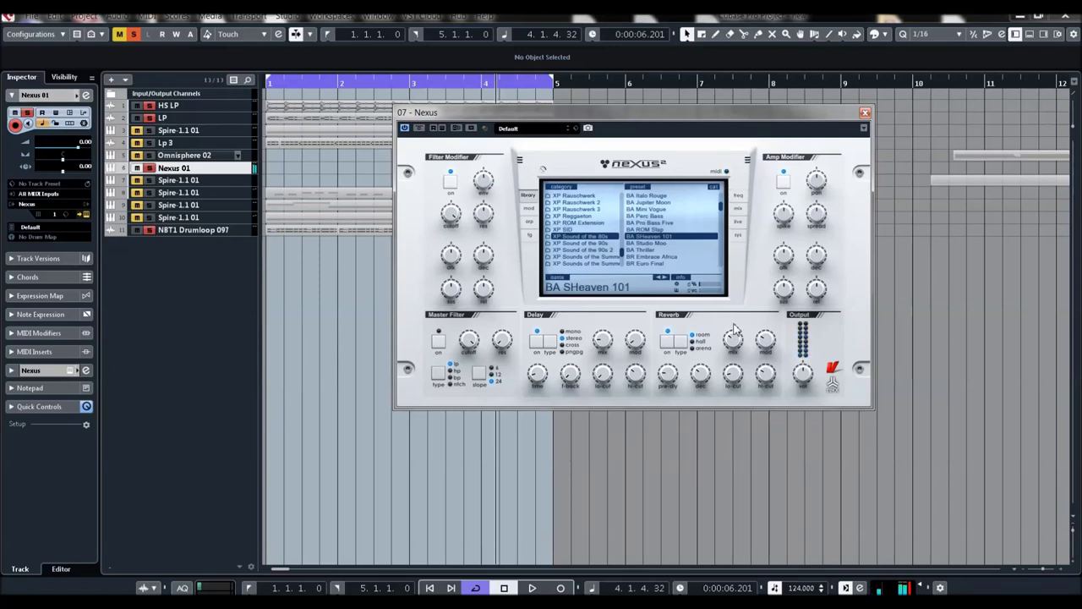
Load the BA Studio Moo bass preset.
{"action": "scroll", "coordinate": [732, 337], "scroll_direction": "up", "scroll_amount": 5}
{"action": "left_click", "coordinate": [644, 244]}
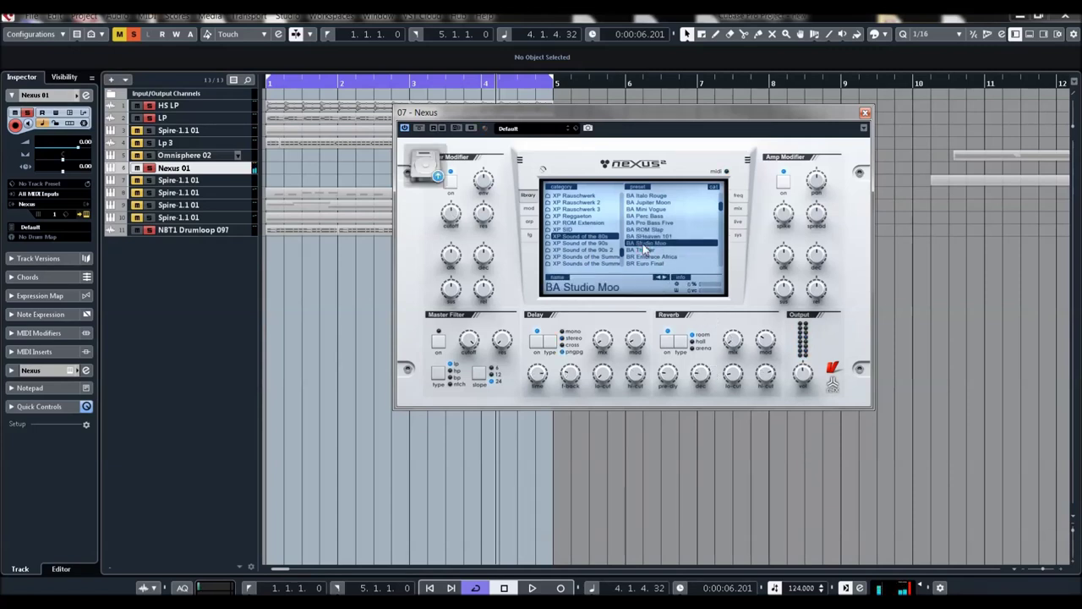
Audition the BA Thriller, BR Embrace Africa, BR Euro Final and BR Funky Lick presets.
{"action": "scroll", "coordinate": [639, 244], "scroll_direction": "down", "scroll_amount": 5}
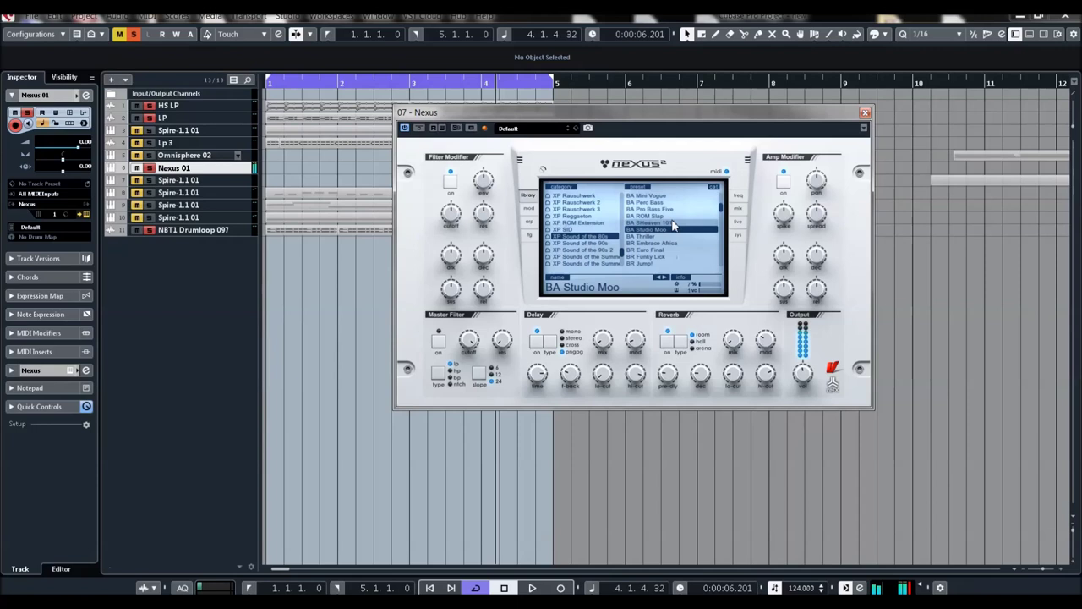
{"action": "left_click", "coordinate": [642, 216]}
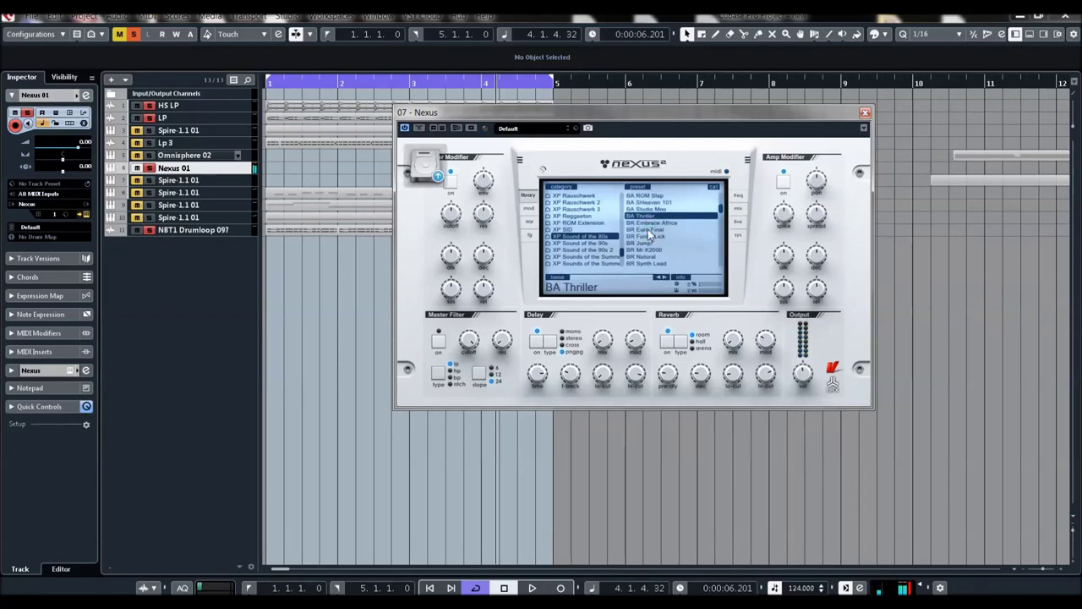
{"action": "left_click", "coordinate": [641, 222]}
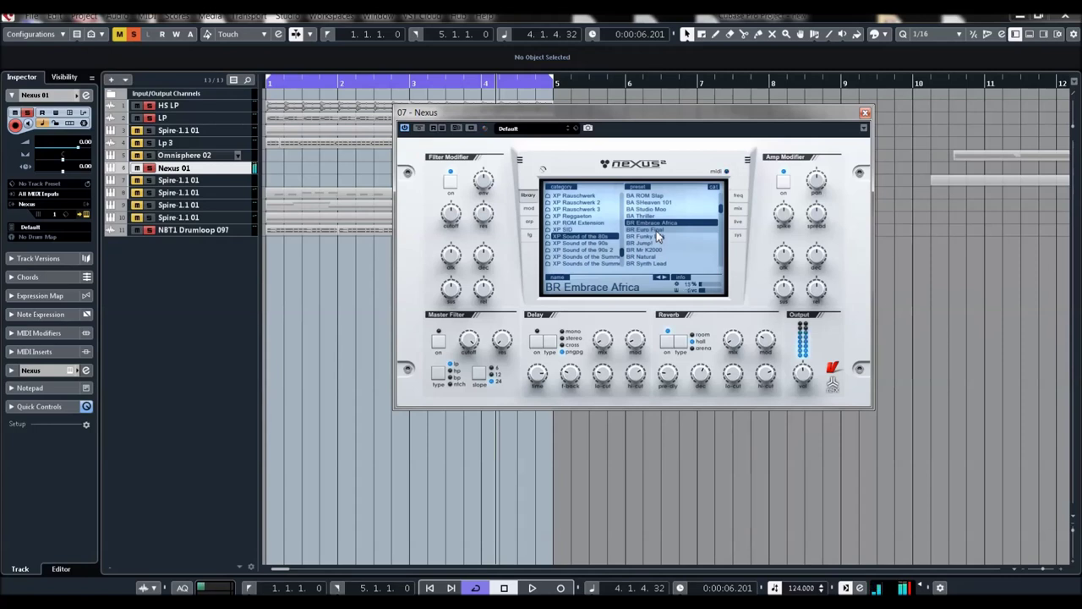
{"action": "left_click", "coordinate": [655, 230]}
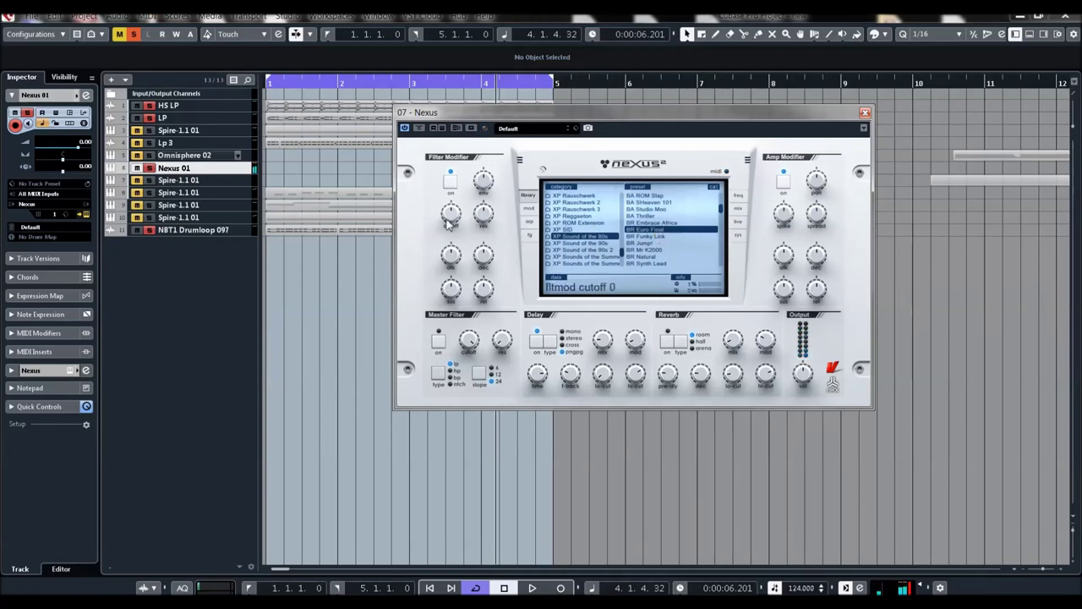
{"action": "left_click", "coordinate": [645, 236]}
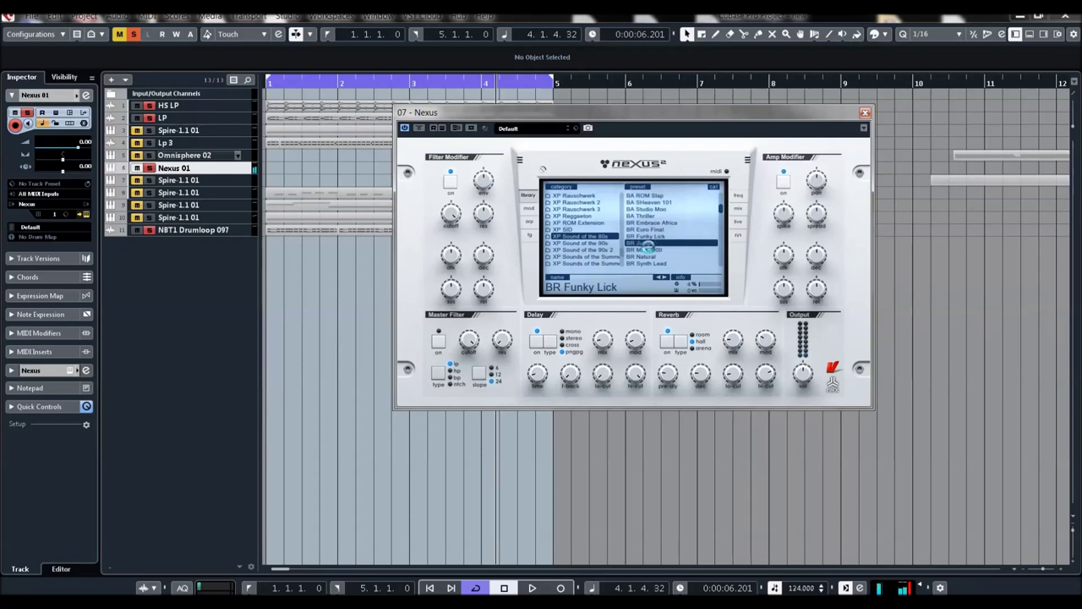
Audition the BR Jump!, BR Mr K2000, BR Natural and BR Synth Lead brass presets.
{"action": "left_click", "coordinate": [650, 244]}
{"action": "scroll", "coordinate": [655, 228], "scroll_direction": "down", "scroll_amount": 2}
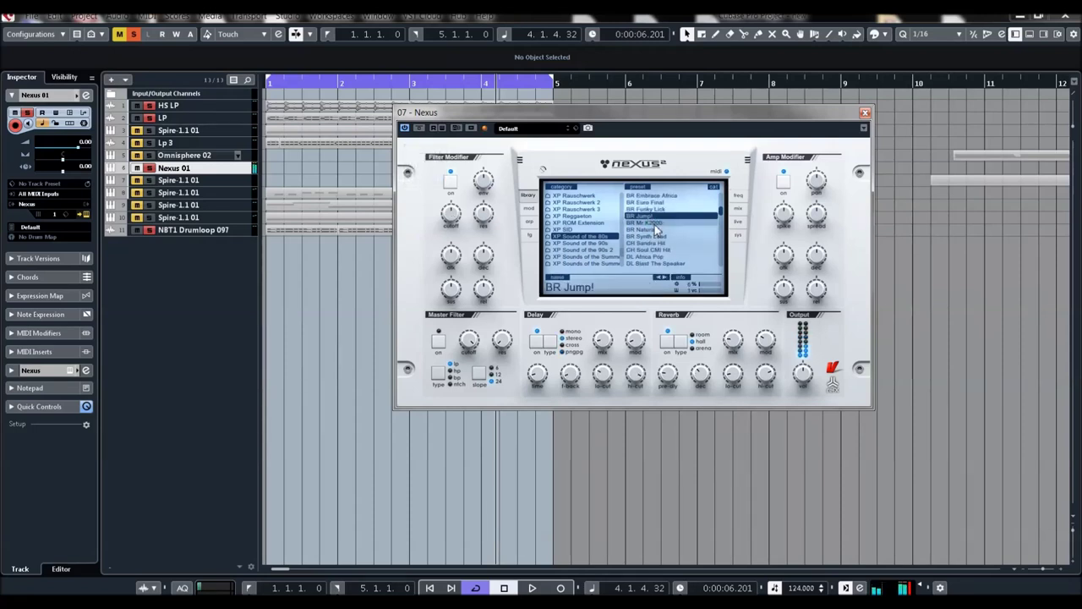
{"action": "left_click", "coordinate": [655, 224]}
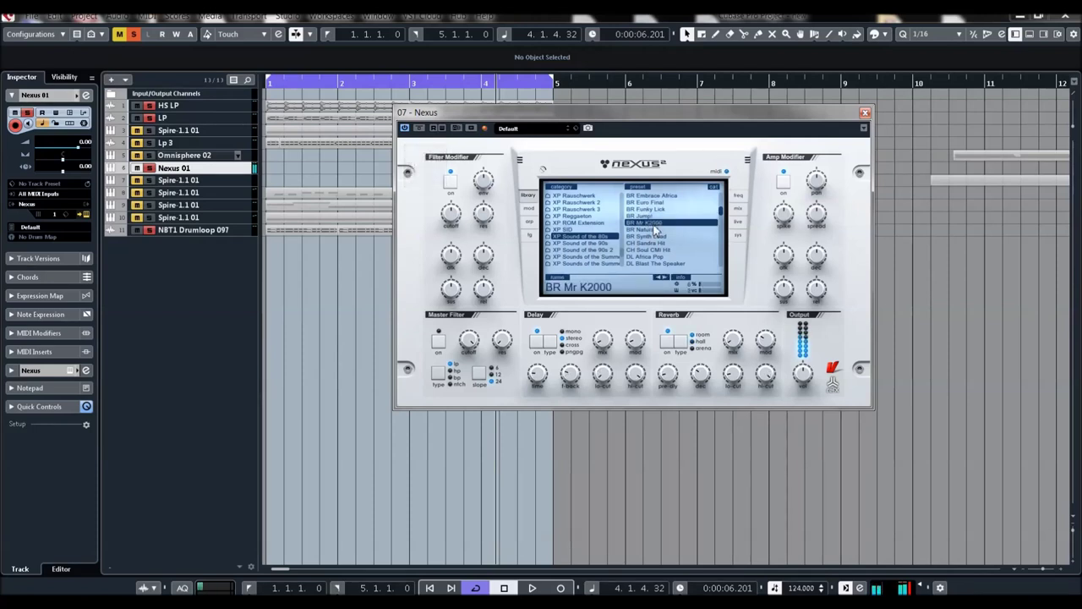
{"action": "left_click", "coordinate": [655, 230]}
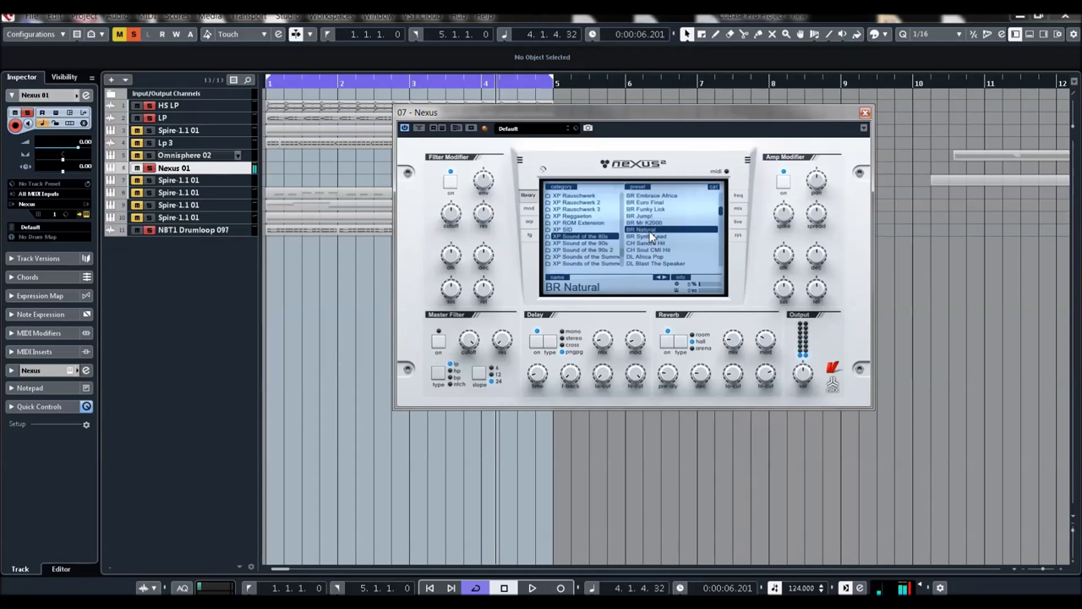
{"action": "left_click", "coordinate": [652, 237]}
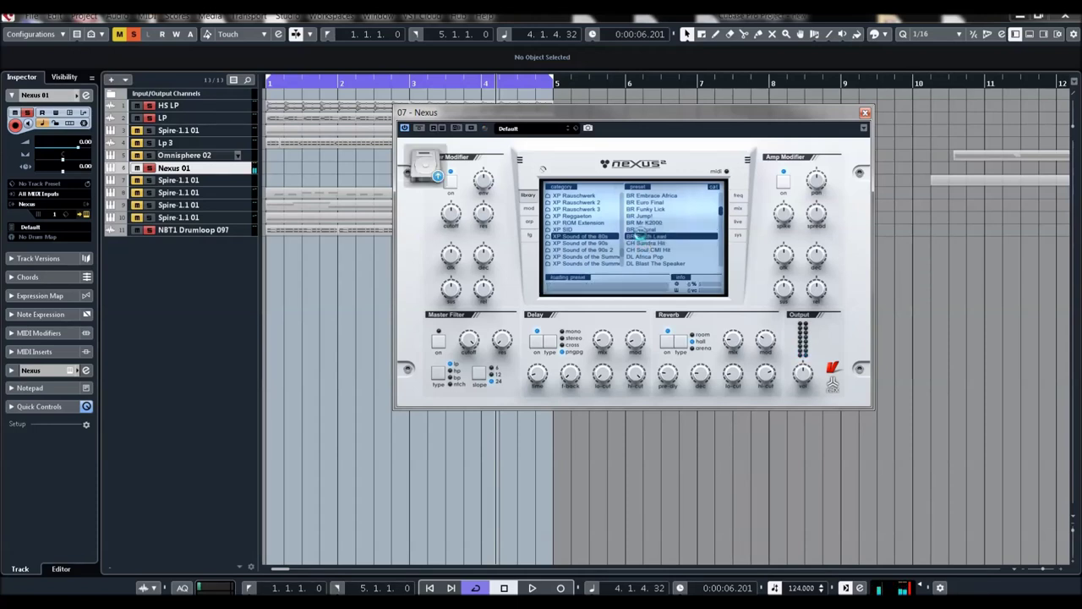
Audition the CH Sandra Hit and CH Soul CMI Hit presets, raising CH Soul CMI Hit's filter modifier cutoff.
{"action": "scroll", "coordinate": [654, 233], "scroll_direction": "down", "scroll_amount": 3}
{"action": "left_click", "coordinate": [643, 196]}
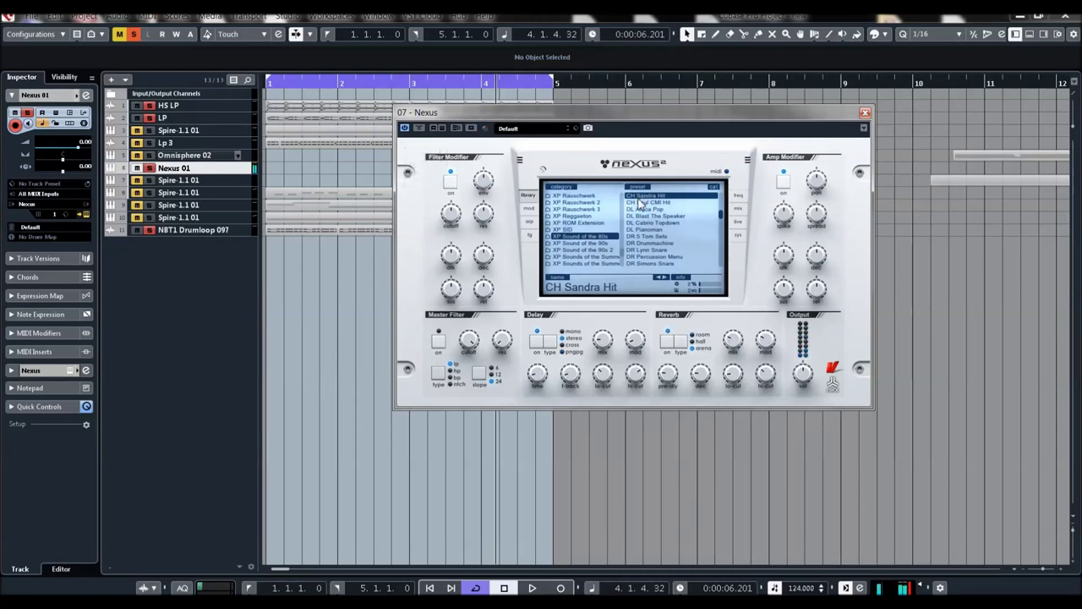
{"action": "left_click", "coordinate": [645, 203]}
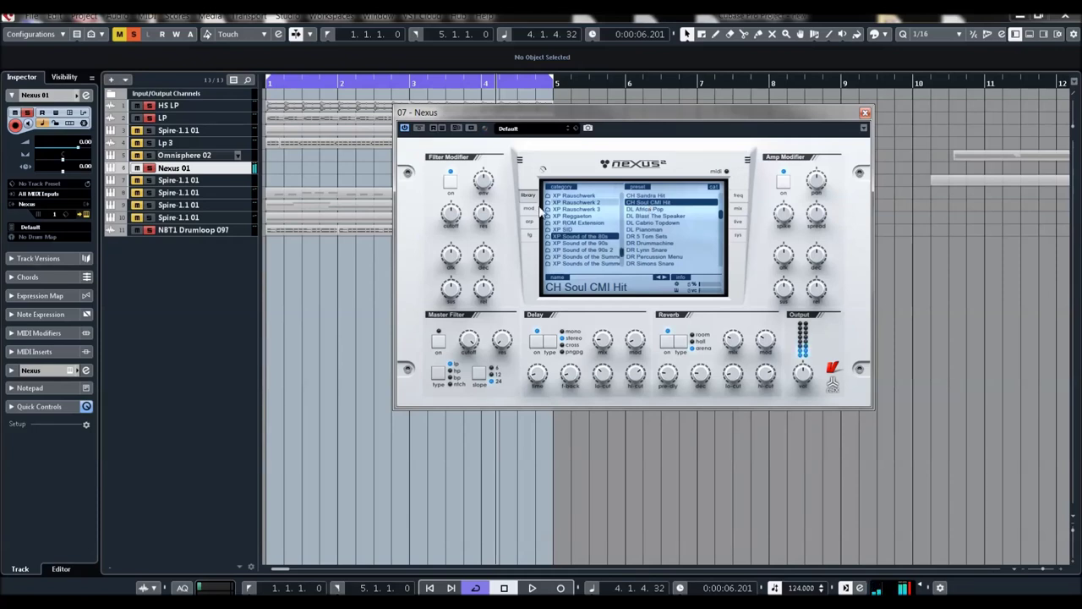
{"action": "left_click_drag", "start_coordinate": [451, 215], "coordinate": [444, 148]}
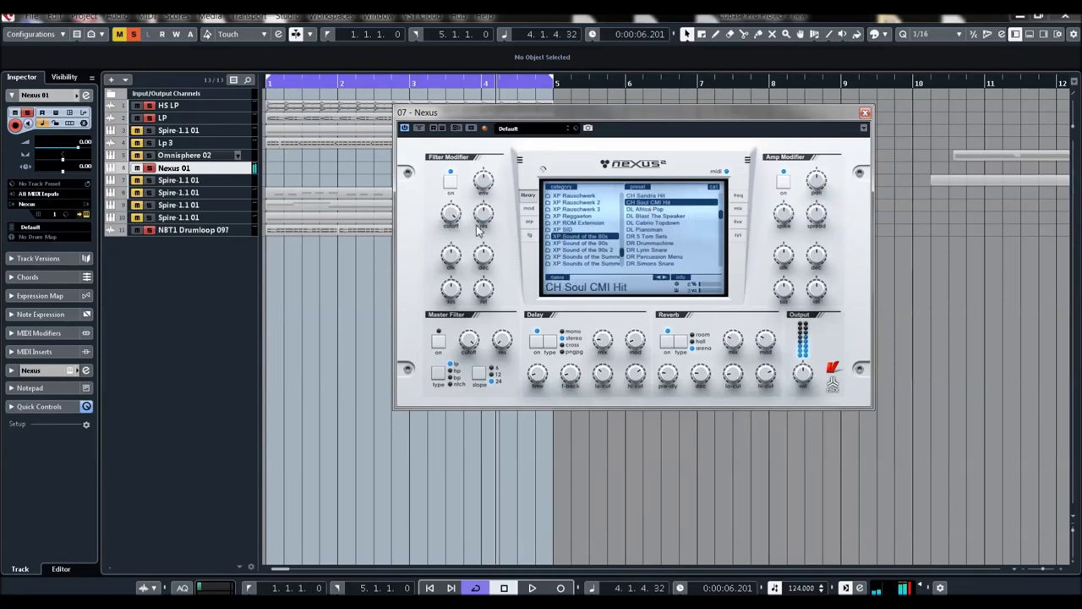
Audition the DL Africa Pop, DL Blast The Speaker, DL Cabrio Topdown, DR Drummachine and DR Percussion Menu presets.
{"action": "left_click", "coordinate": [644, 209]}
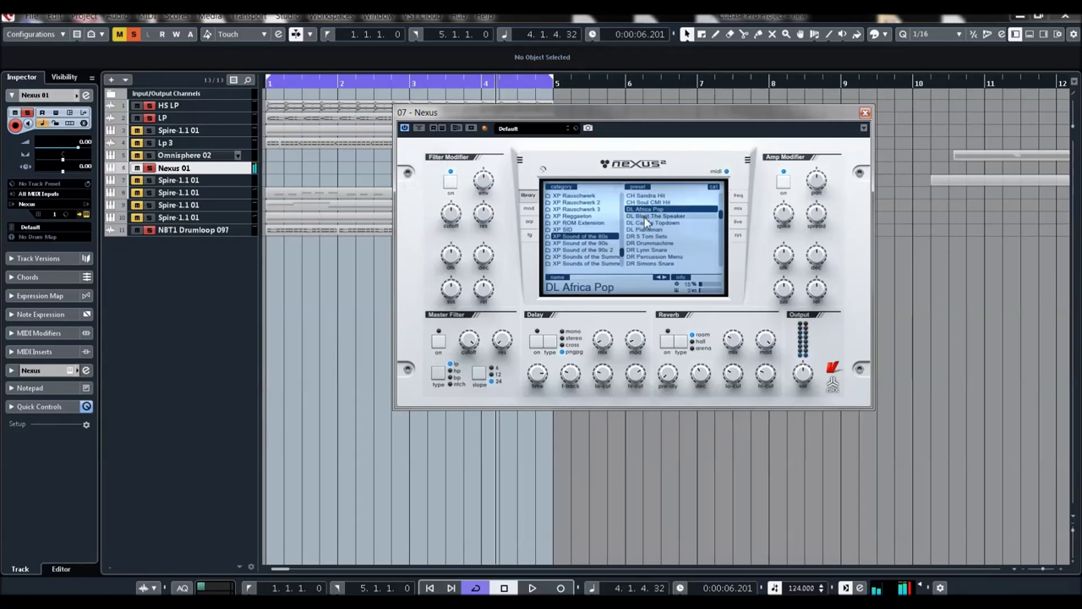
{"action": "left_click", "coordinate": [642, 216]}
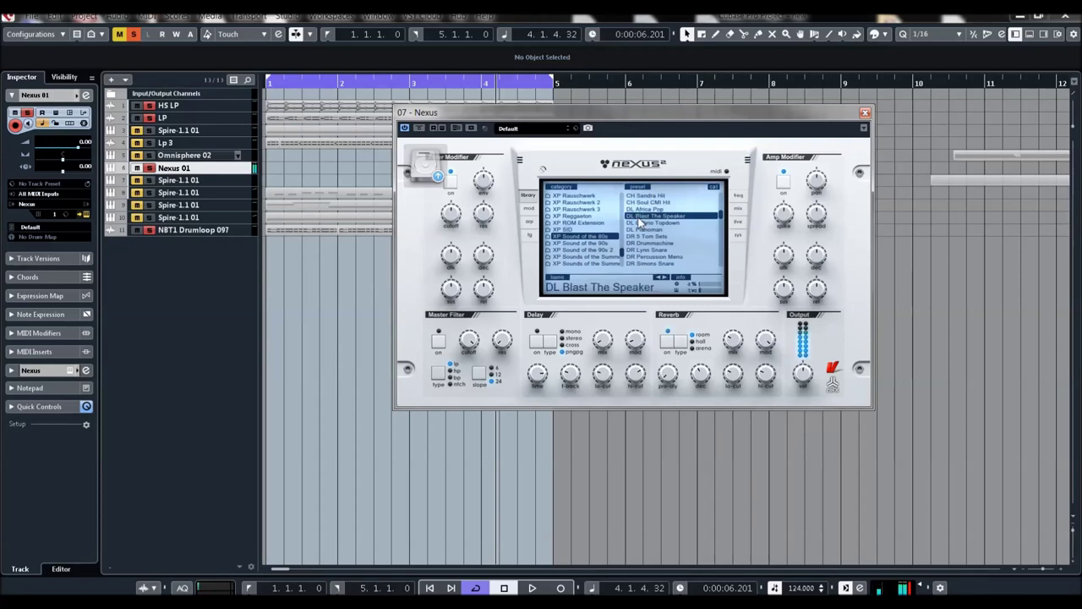
{"action": "left_click", "coordinate": [641, 223]}
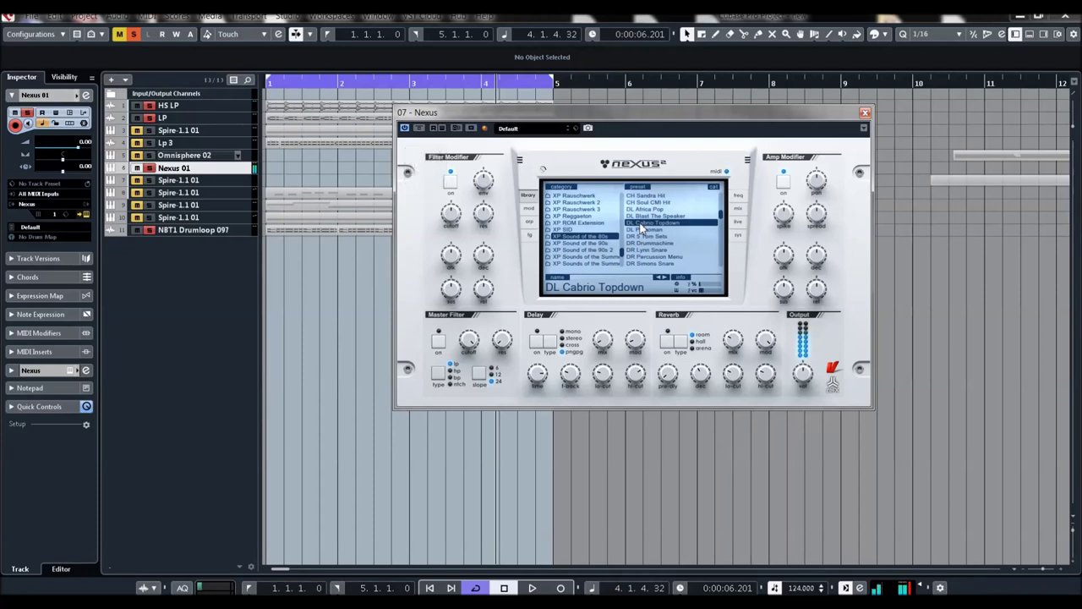
{"action": "scroll", "coordinate": [641, 228], "scroll_direction": "down", "scroll_amount": 4}
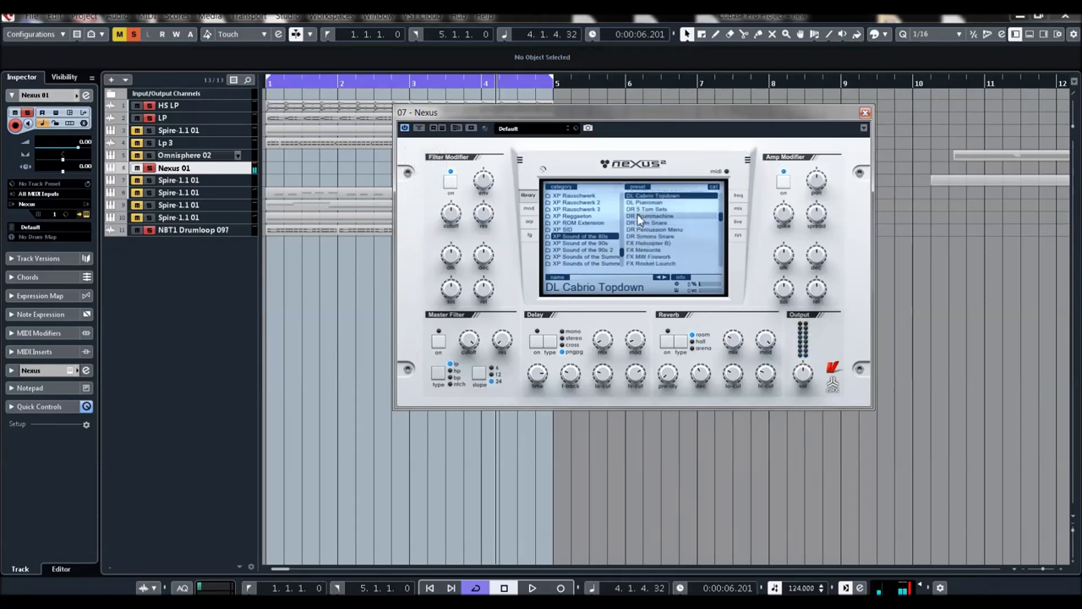
{"action": "left_click", "coordinate": [638, 215]}
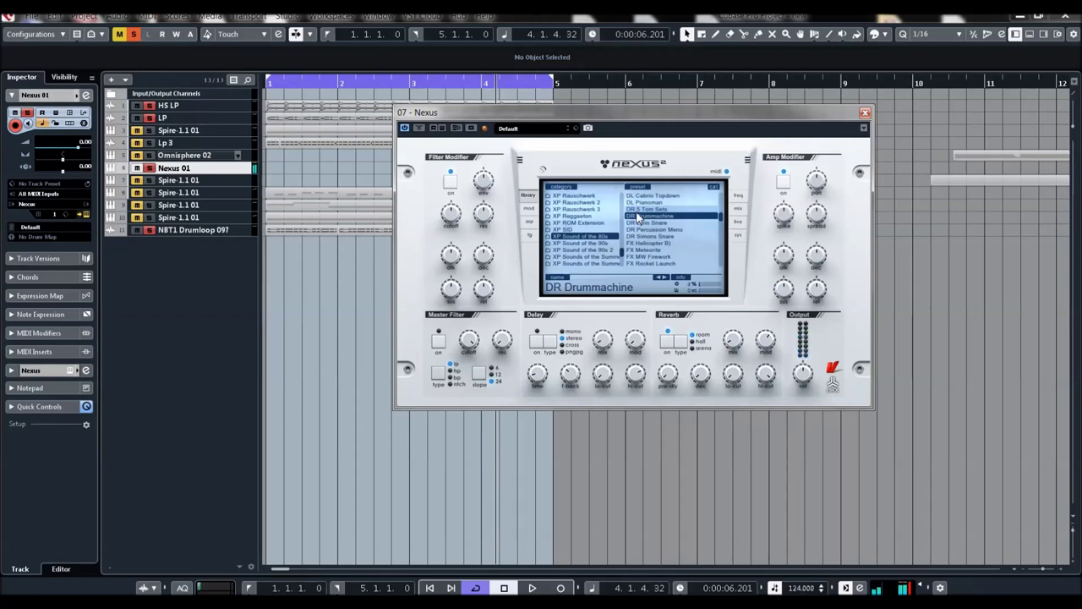
{"action": "left_click", "coordinate": [644, 230]}
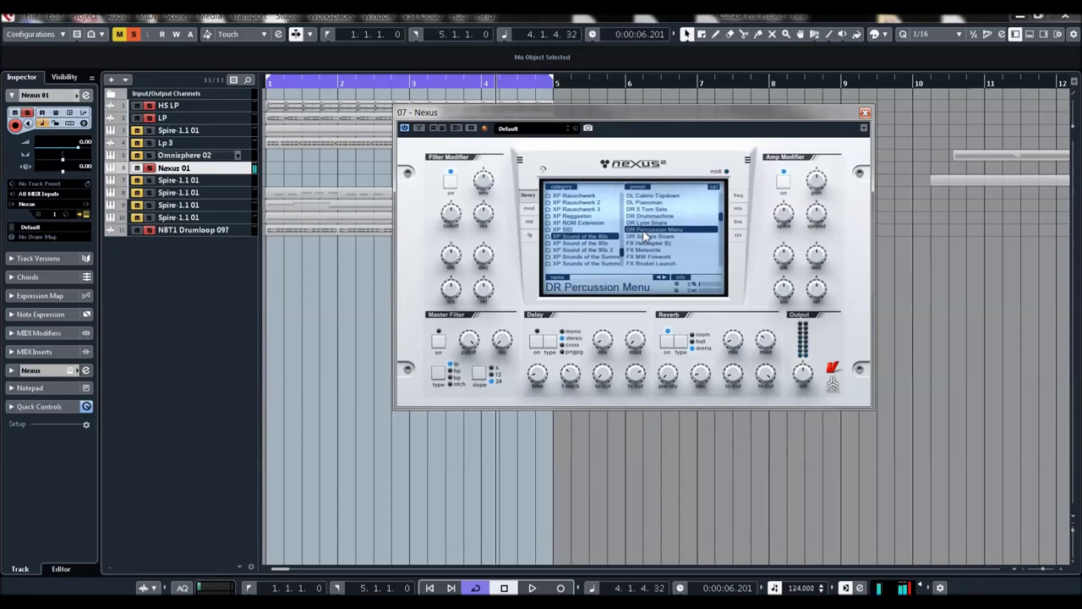
Audition the GT D50 Mute guitar preset and toggle its reverb.
{"action": "scroll", "coordinate": [647, 236], "scroll_direction": "down", "scroll_amount": 3}
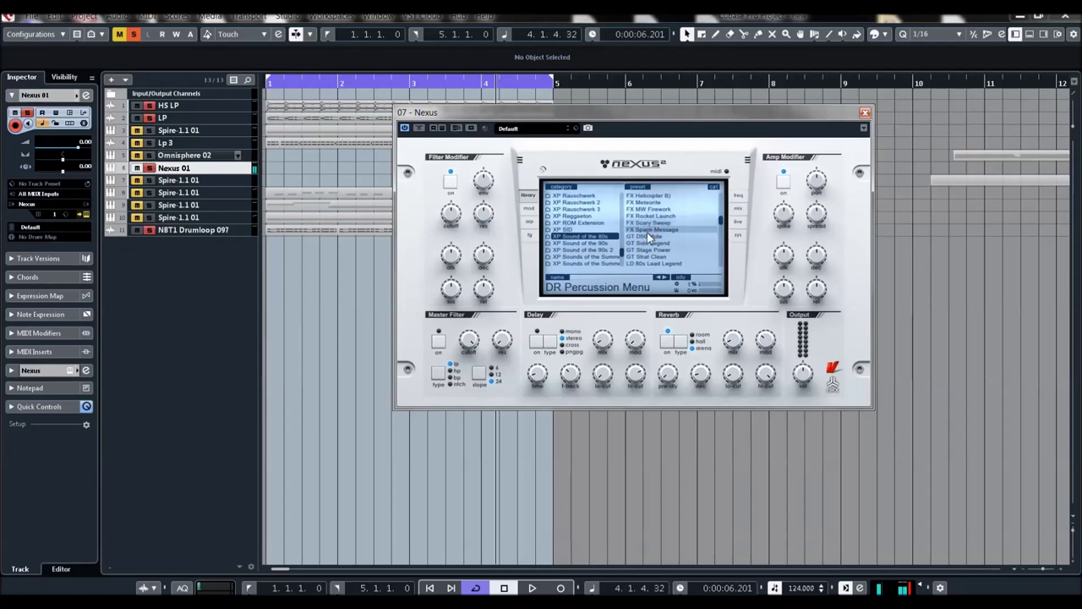
{"action": "left_click", "coordinate": [648, 236]}
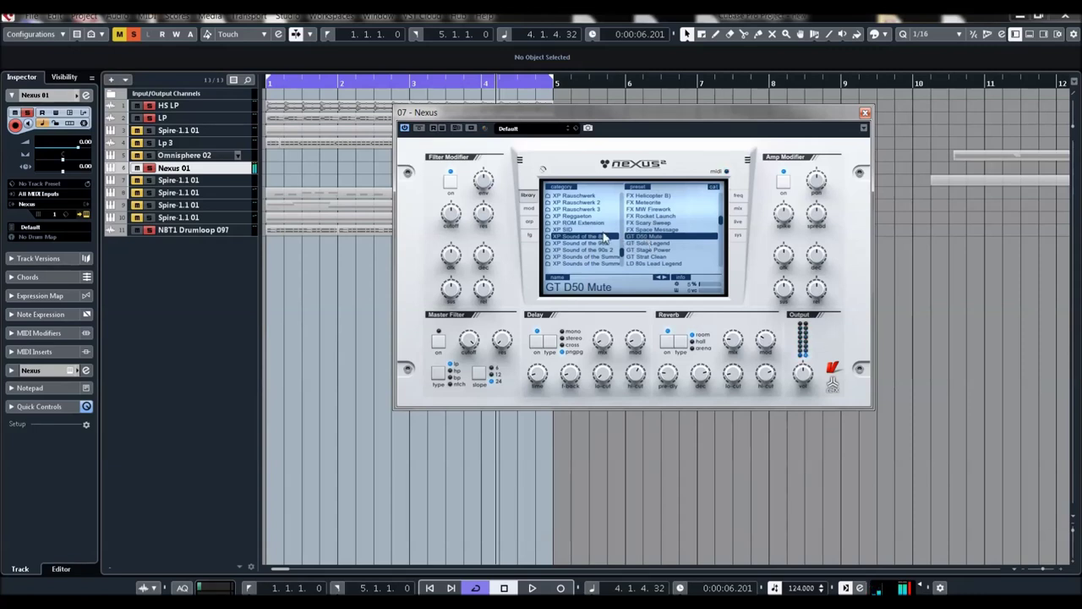
{"action": "left_click", "coordinate": [668, 341]}
Load the GT Solo Legend guitar preset and add it to the SLG favorites.
{"action": "left_click", "coordinate": [648, 244]}
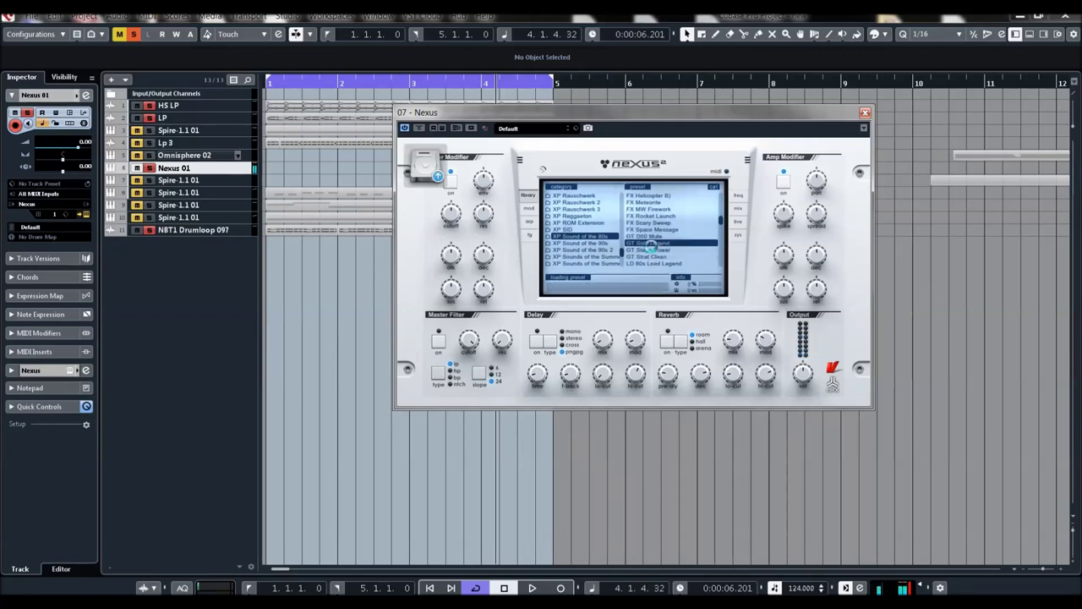
{"action": "scroll", "coordinate": [655, 233], "scroll_direction": "down", "scroll_amount": 2}
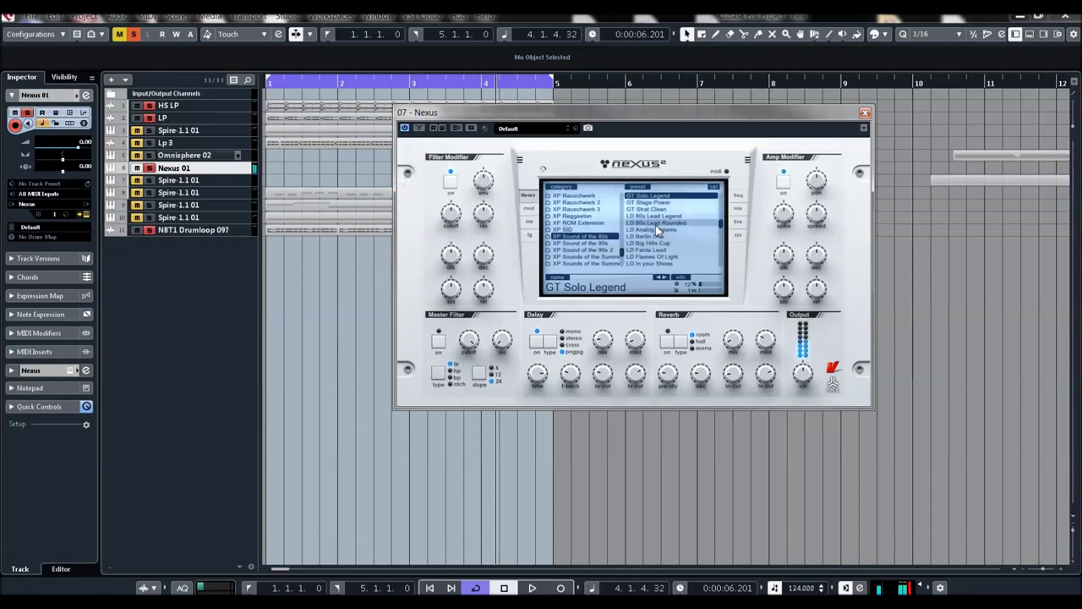
{"action": "right_click", "coordinate": [660, 197]}
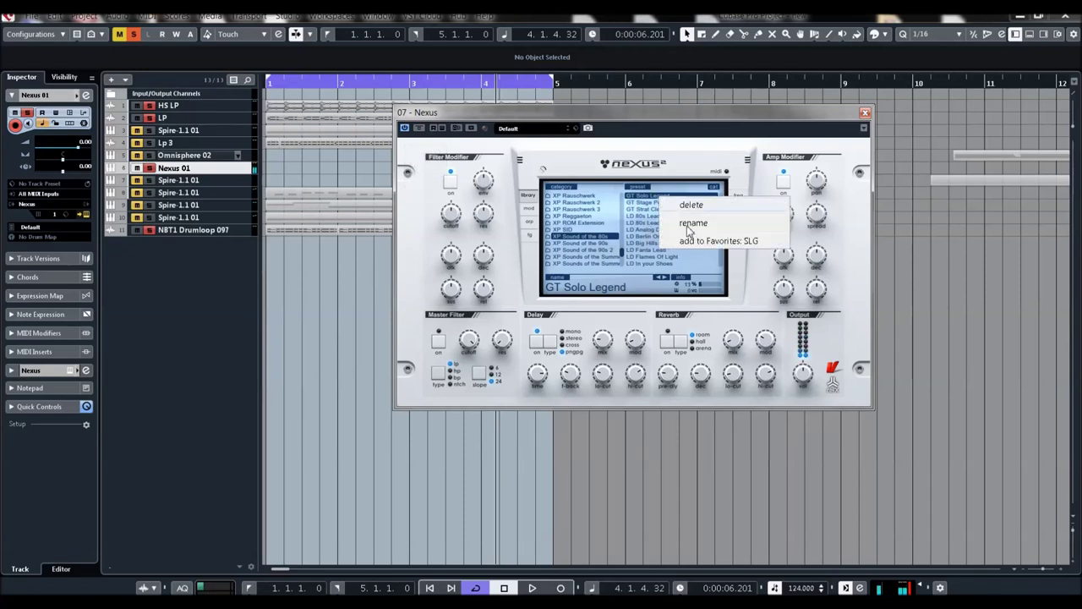
{"action": "left_click", "coordinate": [700, 242]}
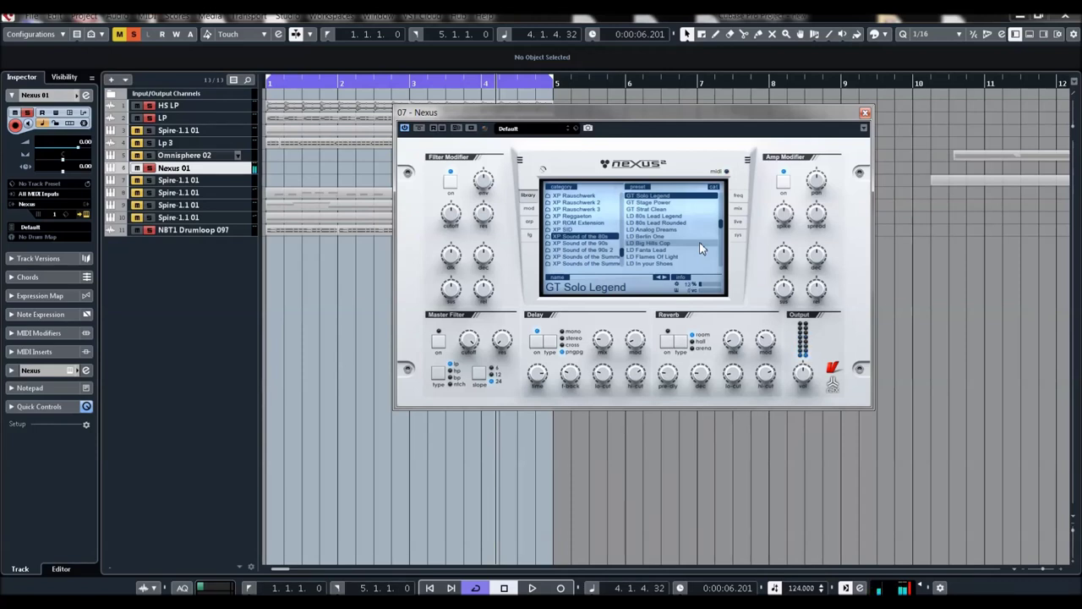
Audition the LD 80s Lead Legend, LD Analog Dreams and LD Big Hills Cop lead presets.
{"action": "left_click", "coordinate": [650, 216]}
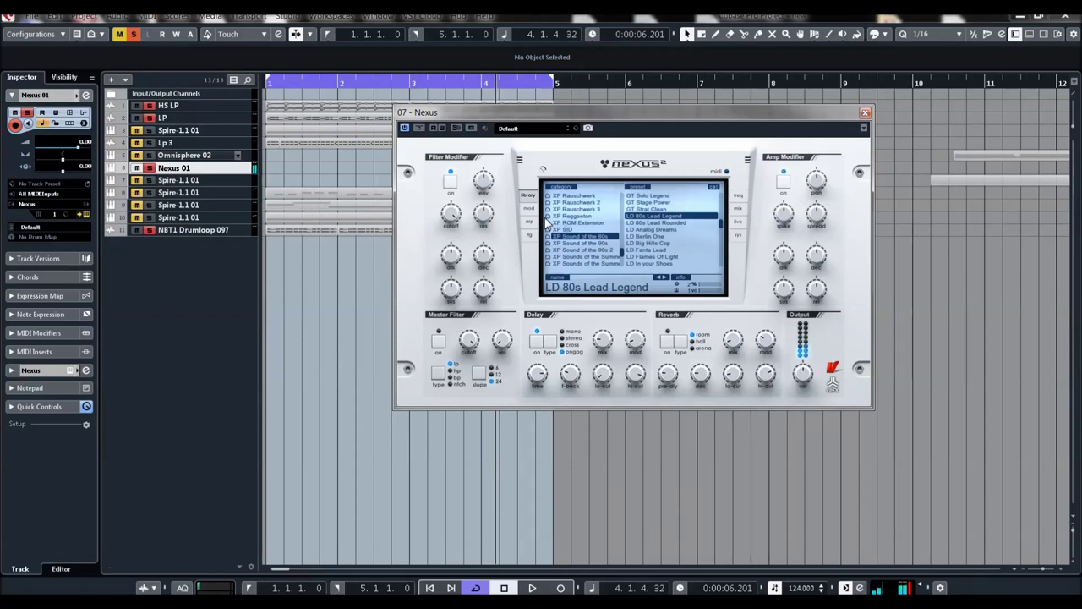
{"action": "left_click", "coordinate": [636, 229]}
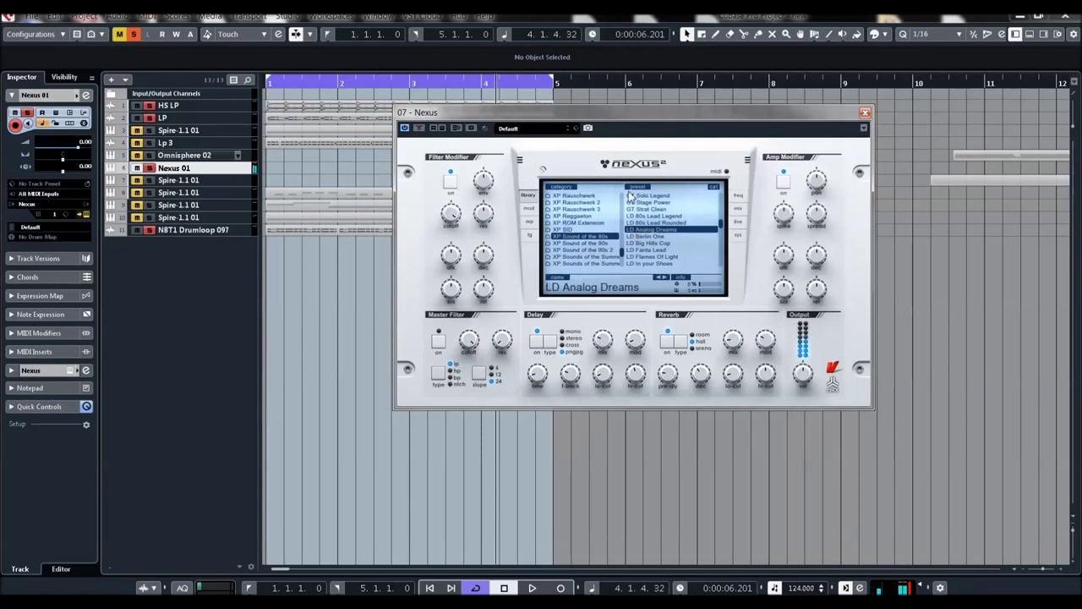
{"action": "left_click", "coordinate": [652, 244]}
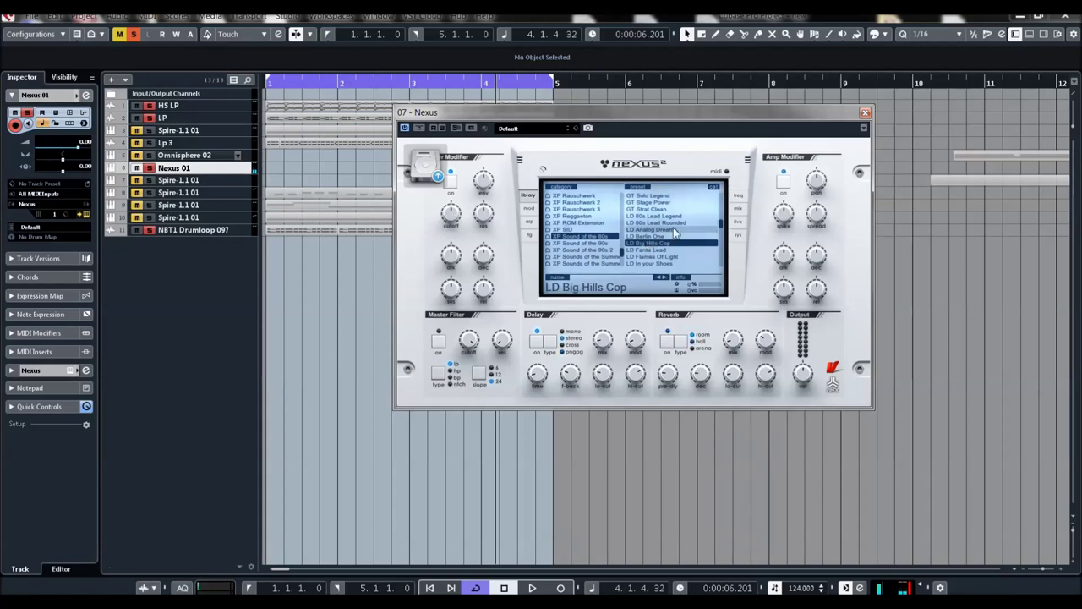
Audition the LD Fanta Lead preset and check its arpeggiator settings before returning to the preset library.
{"action": "scroll", "coordinate": [675, 233], "scroll_direction": "down", "scroll_amount": 2}
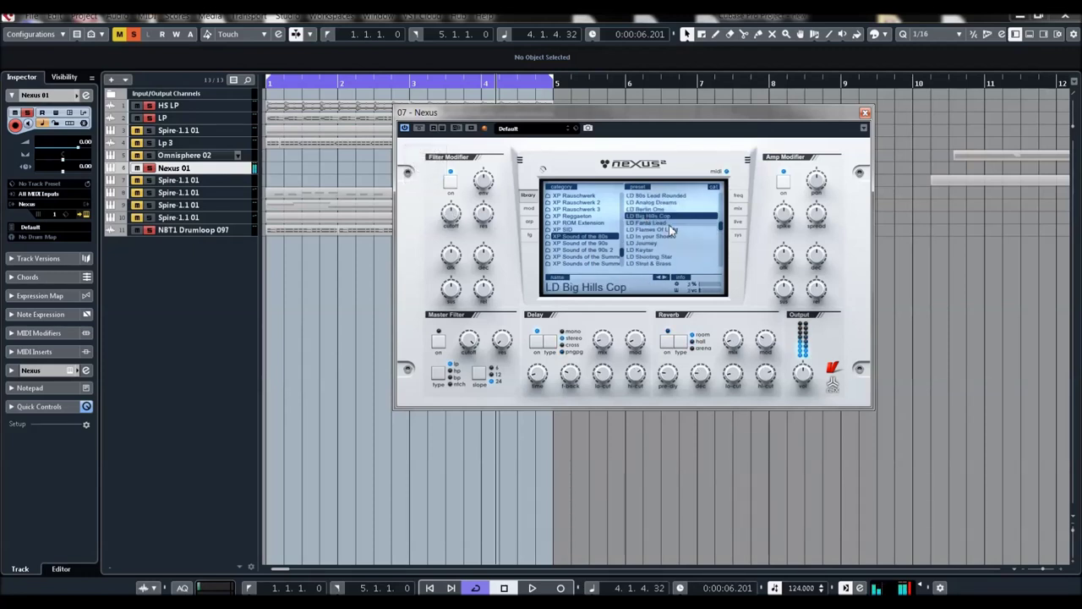
{"action": "left_click", "coordinate": [666, 223]}
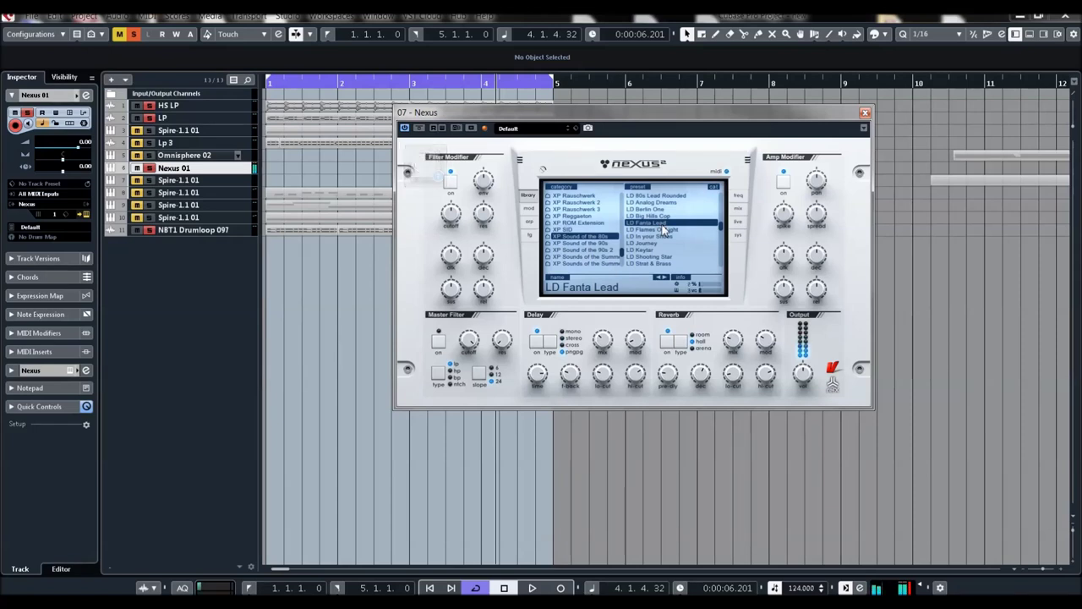
{"action": "left_click", "coordinate": [529, 223]}
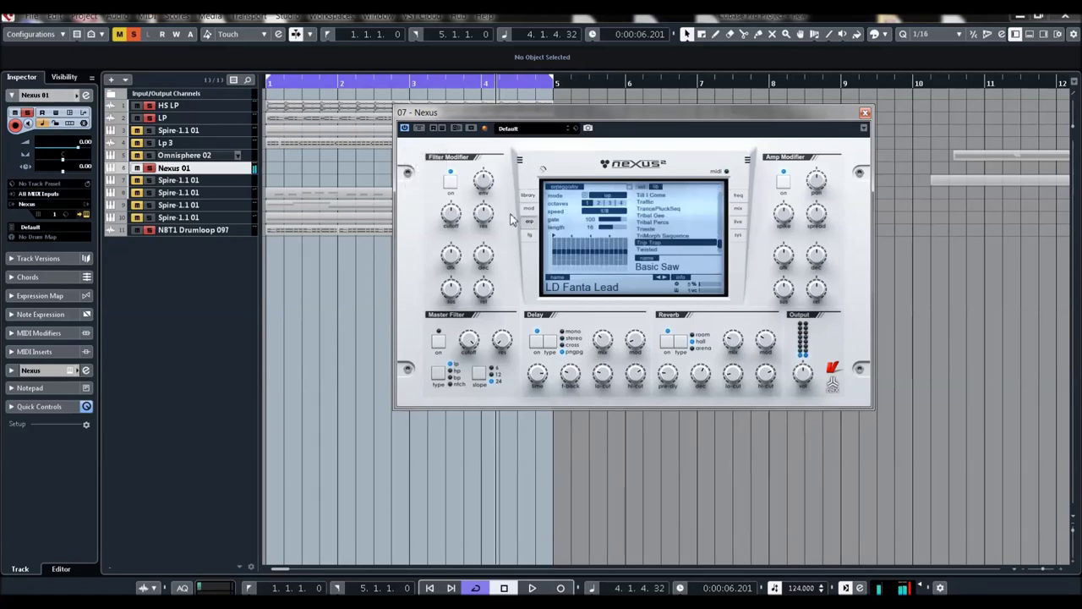
{"action": "left_click", "coordinate": [527, 196]}
Audition the LD Flames Of Light, LD In your Shoes and LD Journey lead presets.
{"action": "left_click", "coordinate": [644, 230]}
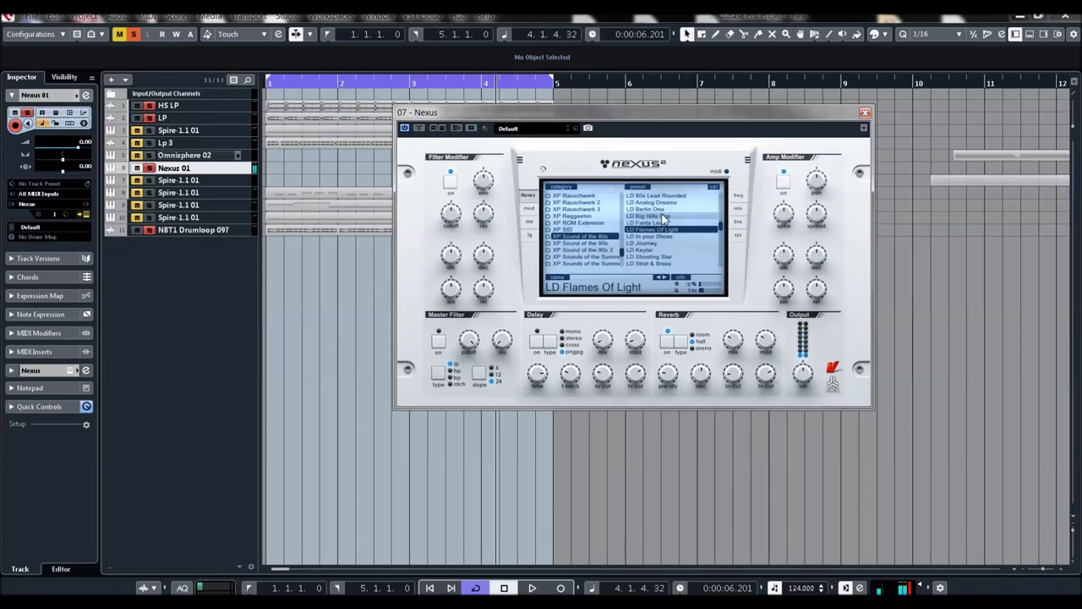
{"action": "left_click", "coordinate": [662, 237]}
{"action": "left_click", "coordinate": [655, 244]}
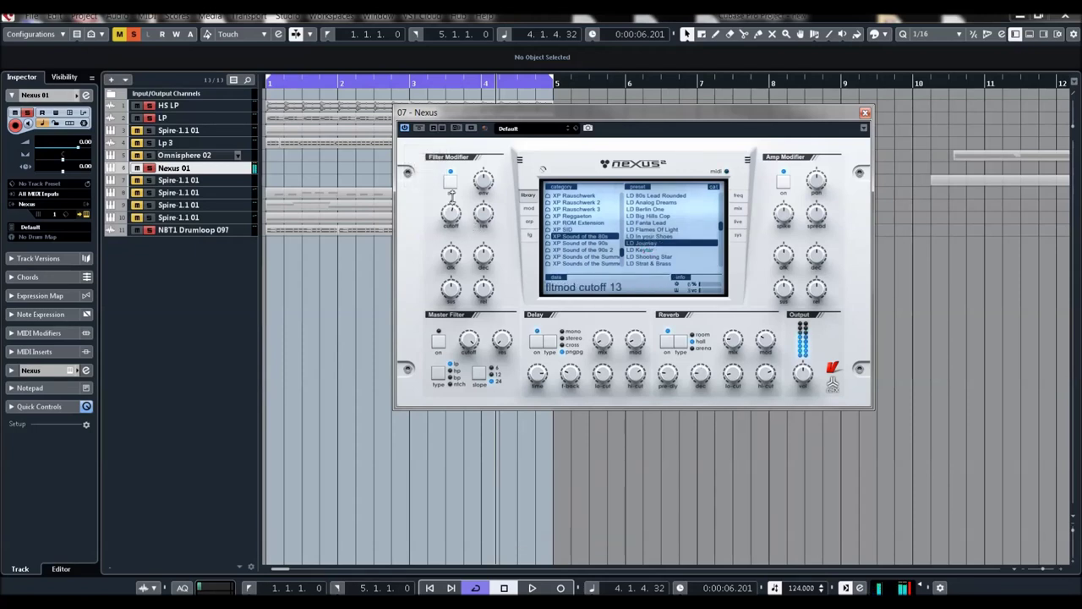
Audition the MA Dream Mallet preset and the PD 106 Lightyears pad preset.
{"action": "scroll", "coordinate": [655, 227], "scroll_direction": "down", "scroll_amount": 3}
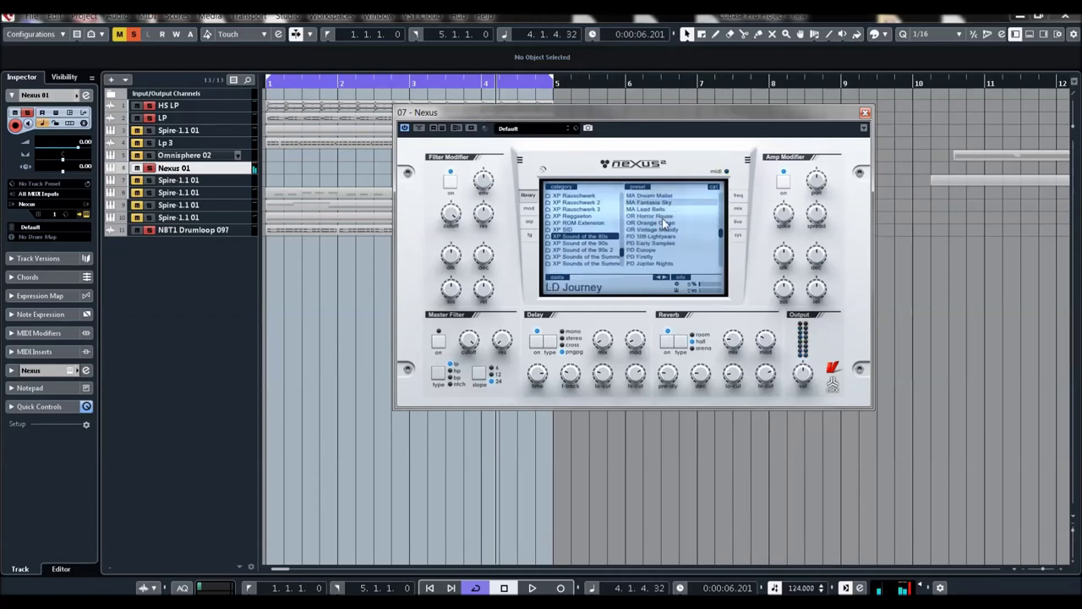
{"action": "left_click", "coordinate": [650, 223]}
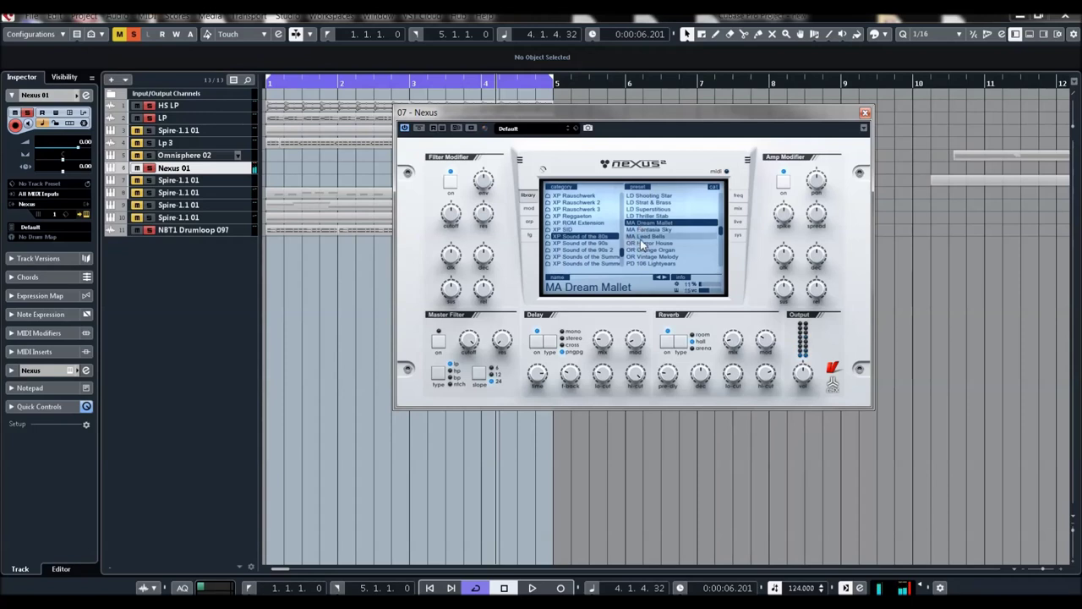
{"action": "scroll", "coordinate": [648, 241], "scroll_direction": "down", "scroll_amount": 2}
{"action": "left_click", "coordinate": [647, 237]}
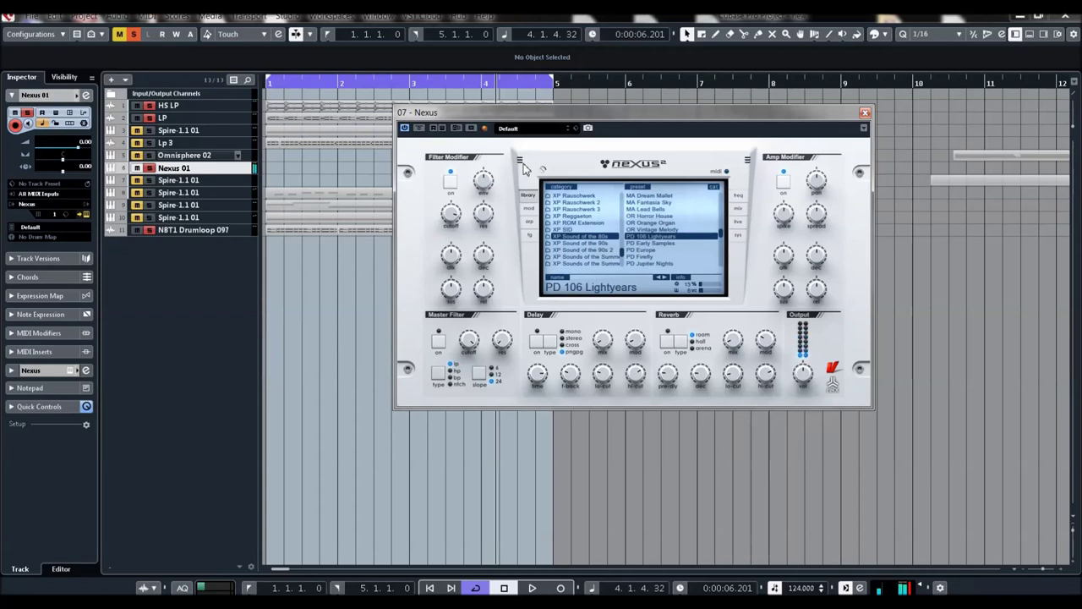
Audition the PD Early Samples, PD Firefly and PD Movie Clips pad presets.
{"action": "left_click", "coordinate": [651, 244]}
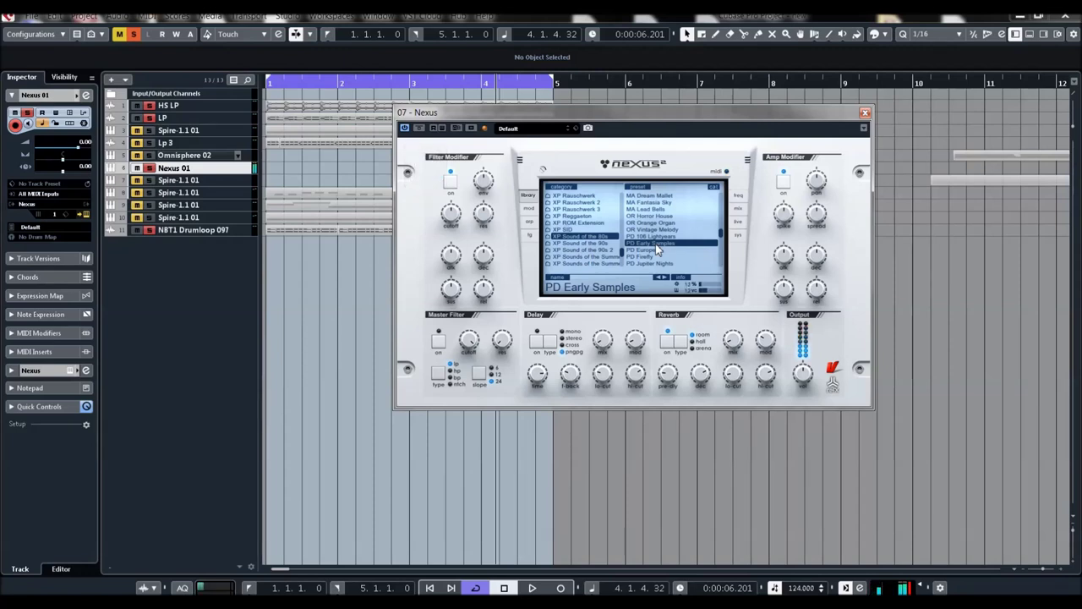
{"action": "scroll", "coordinate": [664, 232], "scroll_direction": "down", "scroll_amount": 2}
{"action": "left_click", "coordinate": [664, 224]}
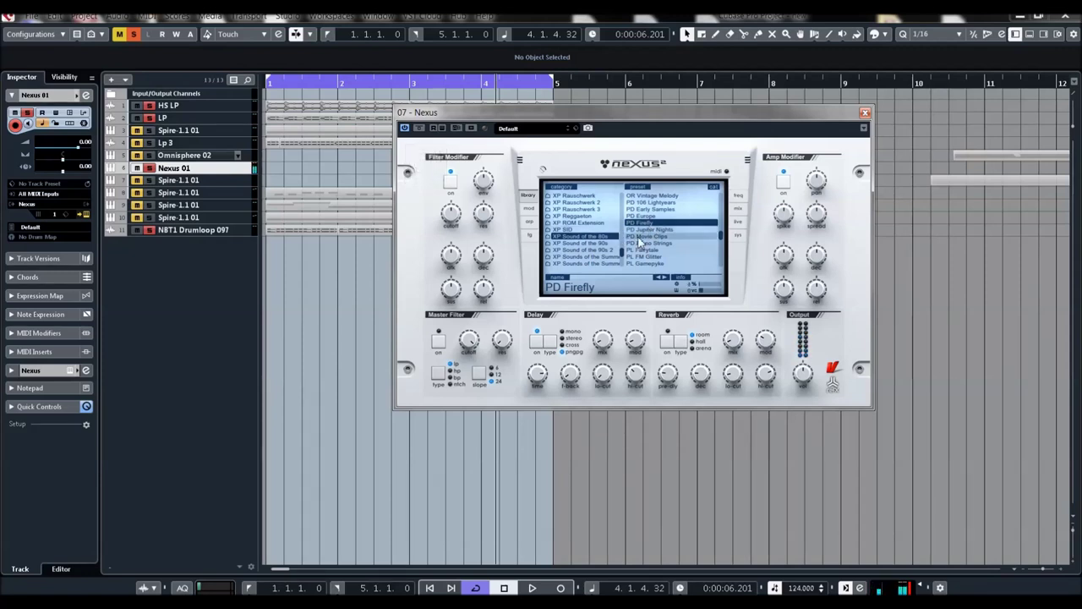
{"action": "left_click", "coordinate": [647, 236]}
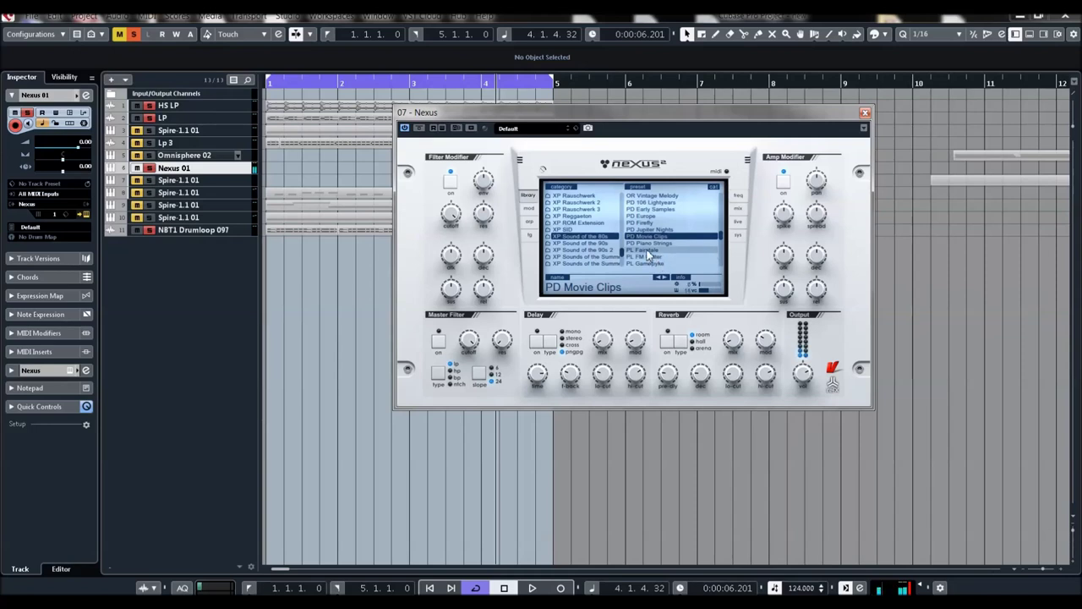
Audition the PL Fairytale, PL Gamepyke and PL Shivers pluck presets.
{"action": "left_click", "coordinate": [647, 249]}
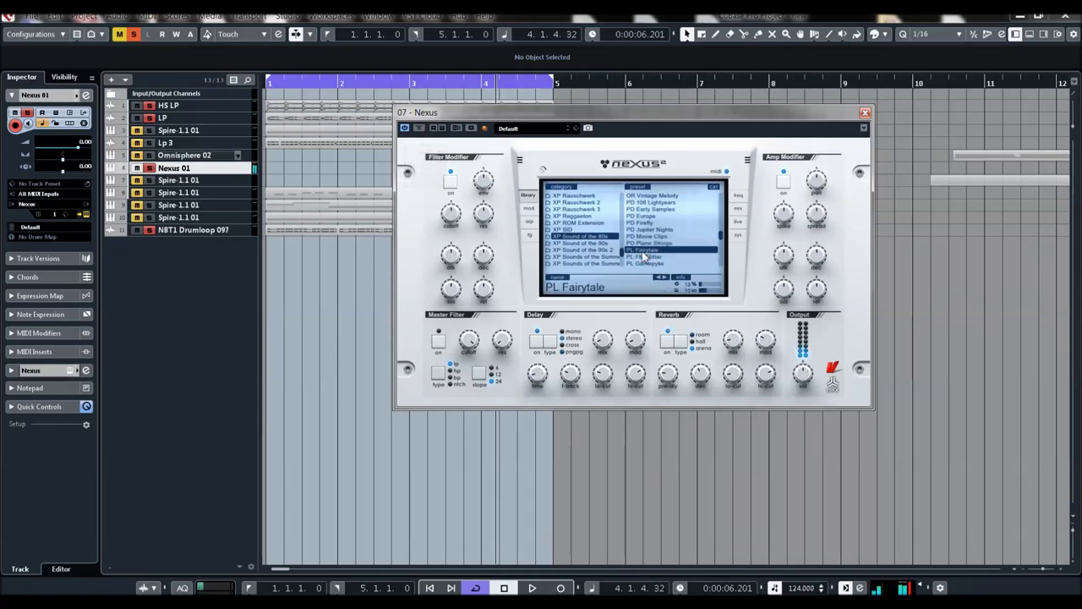
{"action": "scroll", "coordinate": [645, 254], "scroll_direction": "down", "scroll_amount": 2}
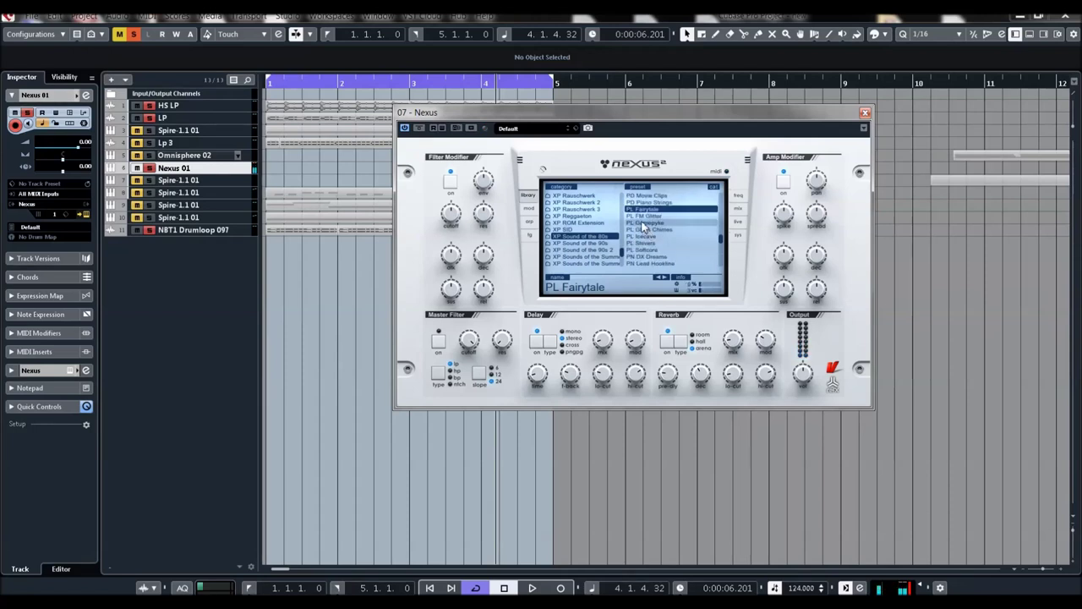
{"action": "left_click", "coordinate": [644, 223]}
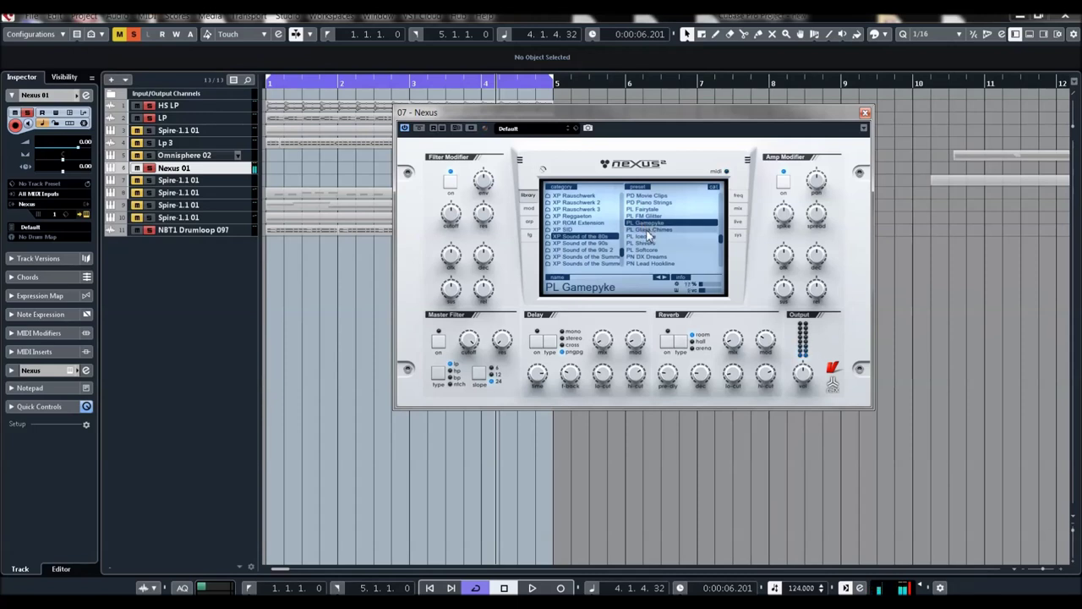
{"action": "left_click", "coordinate": [647, 243]}
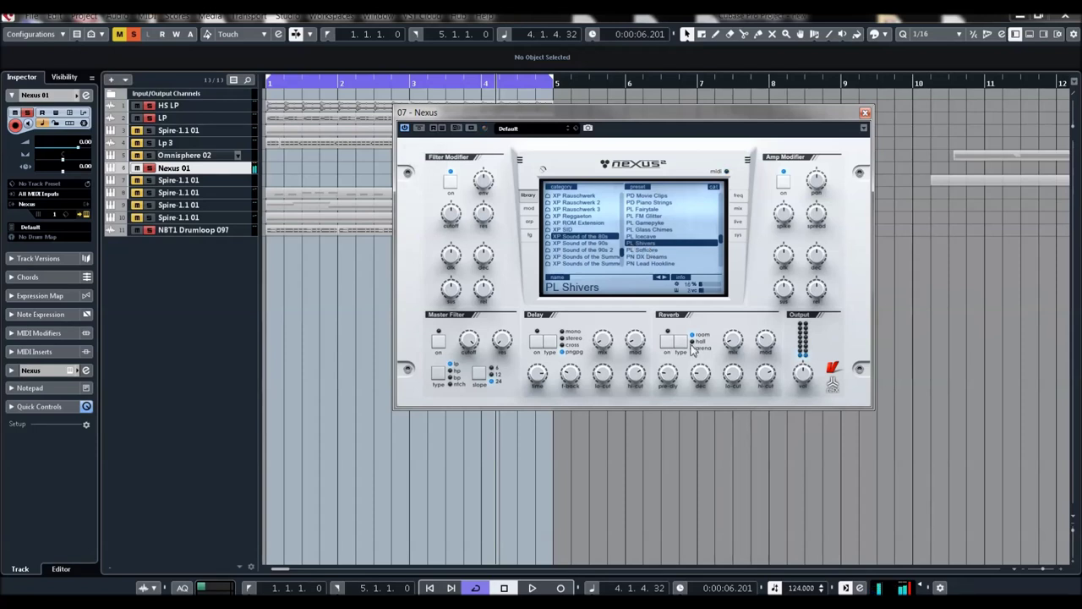
Check the mixer's effect and key settings for the PL Shivers preset and return to the preset library.
{"action": "left_click", "coordinate": [738, 207]}
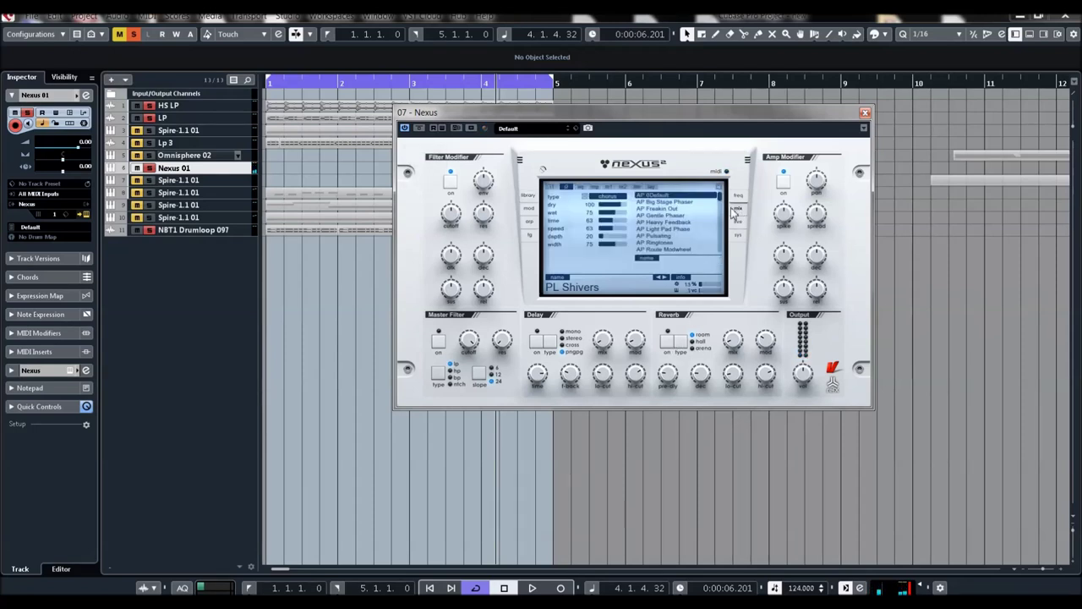
{"action": "left_click", "coordinate": [652, 187]}
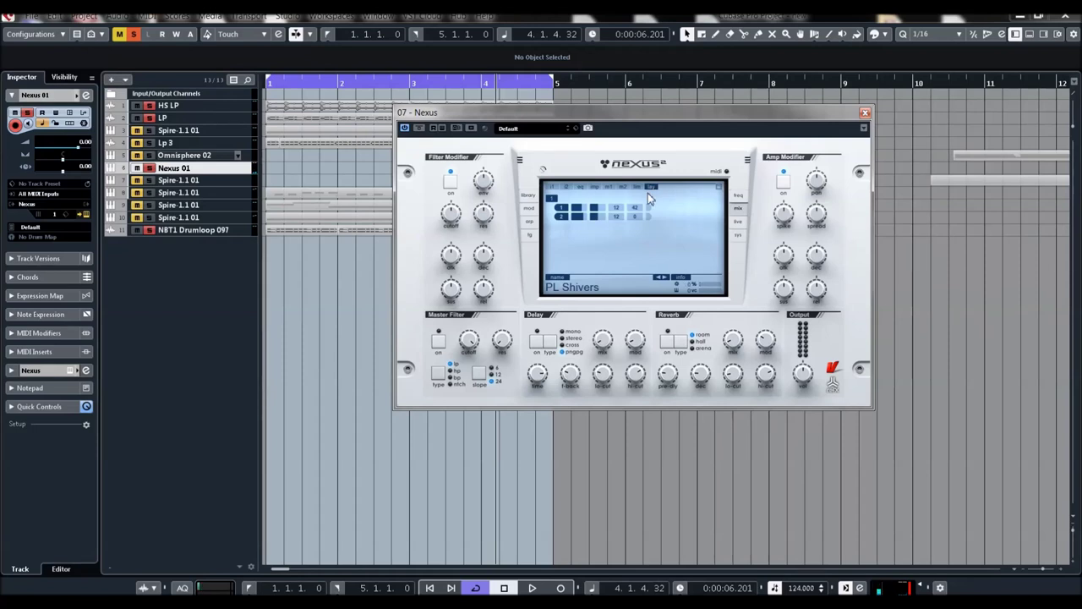
{"action": "left_click", "coordinate": [529, 195]}
Audition the PN Lead Hookline preset with its reverb toggled, followed by PN Rhody's and PN Toy Keyboard.
{"action": "scroll", "coordinate": [652, 236], "scroll_direction": "down", "scroll_amount": 3}
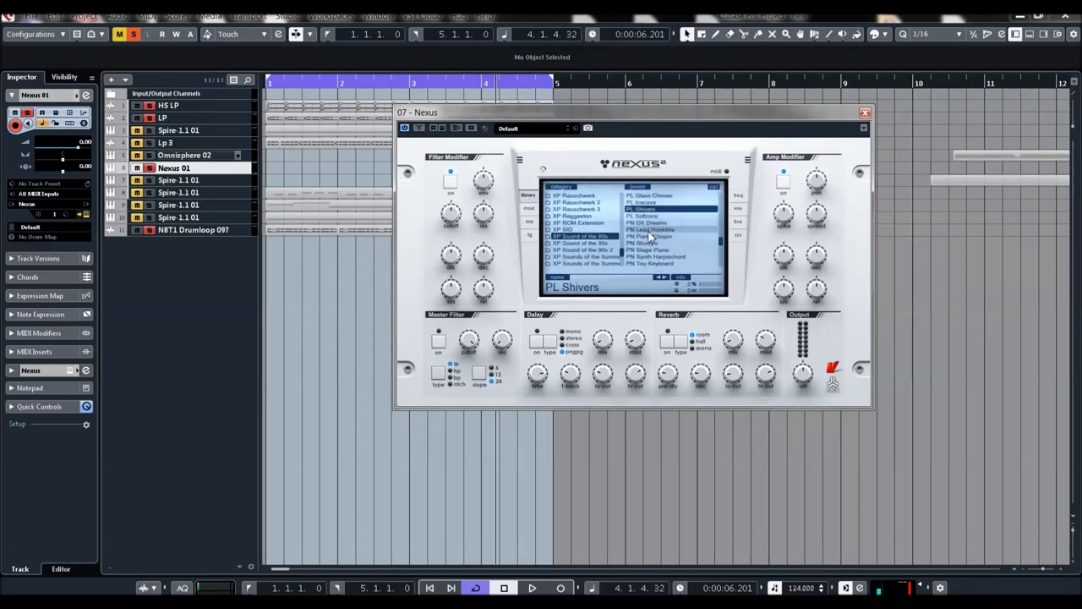
{"action": "left_click", "coordinate": [651, 230]}
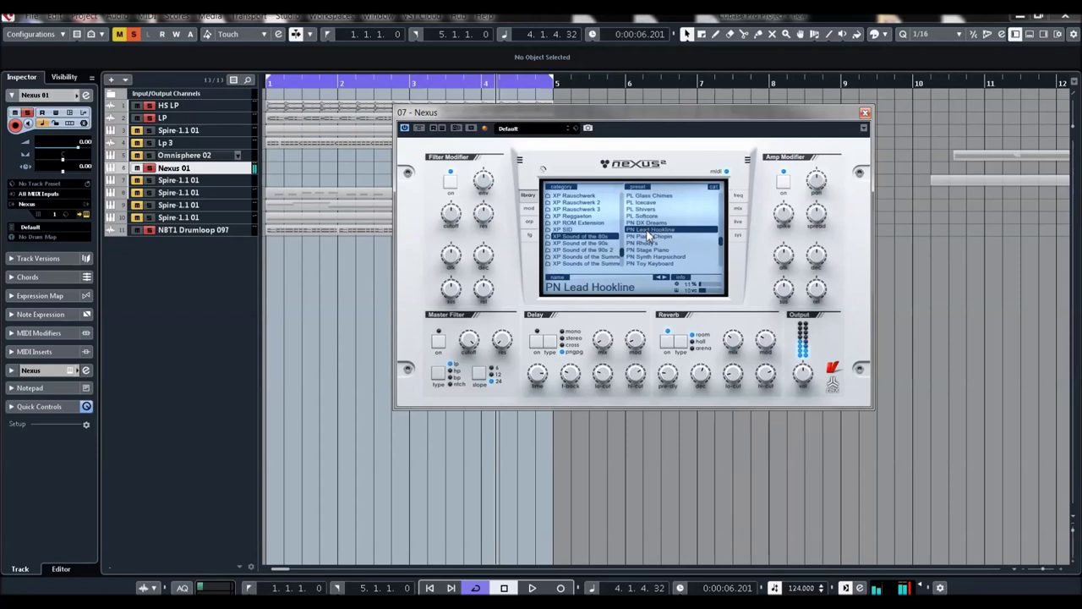
{"action": "left_click", "coordinate": [667, 341]}
{"action": "left_click", "coordinate": [651, 243]}
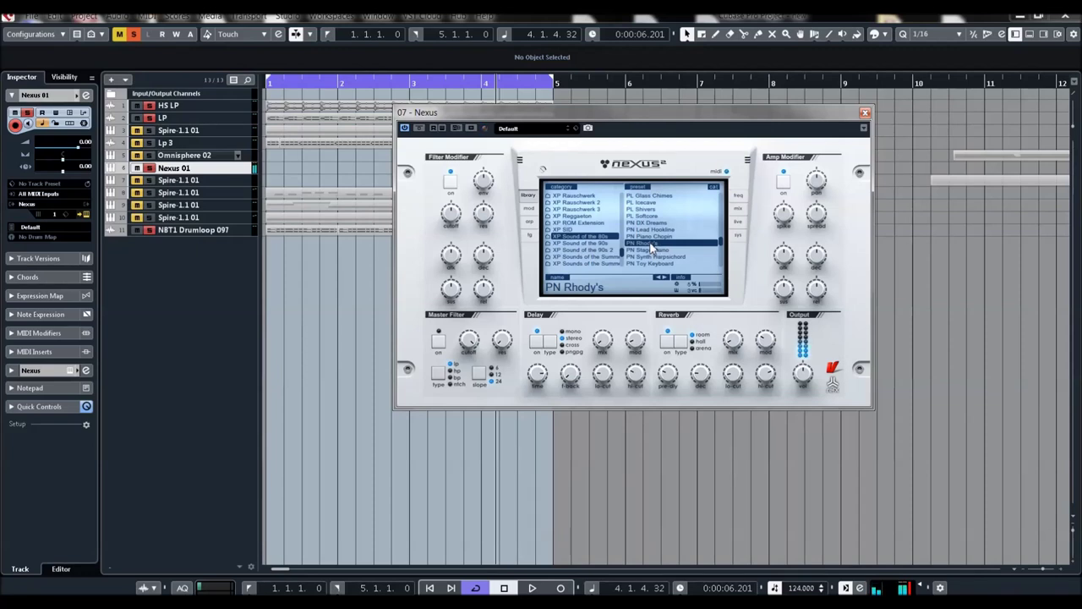
{"action": "scroll", "coordinate": [651, 245], "scroll_direction": "down", "scroll_amount": 2}
{"action": "left_click", "coordinate": [643, 237]}
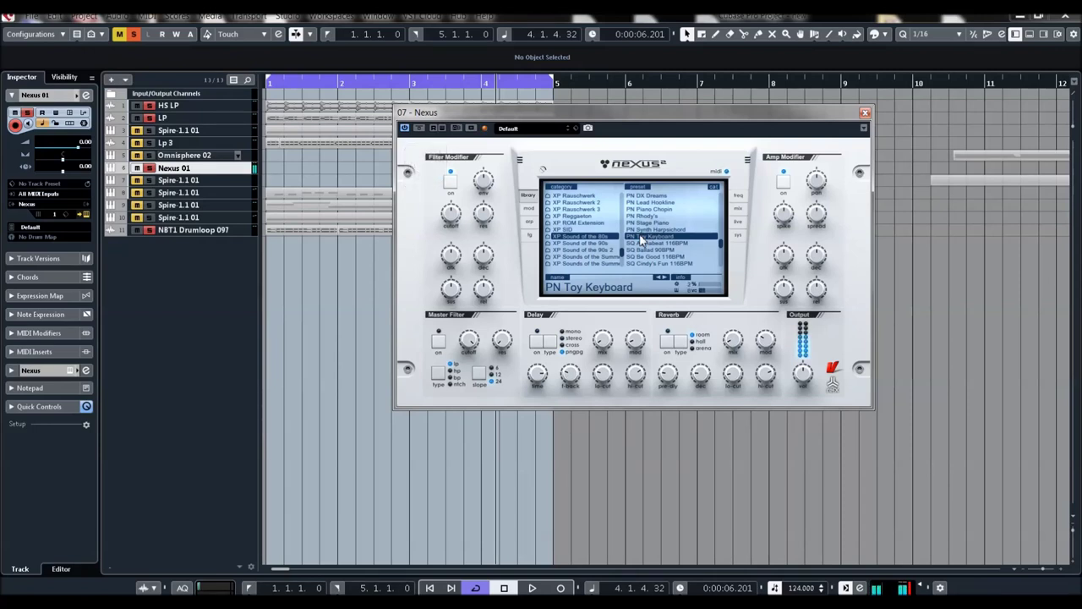
Audition the sequence presets SQ Alphabeat 116BPM, SQ Ballad 90BPM, SQ Be Good 116BPM and SQ Cindy's Fun 116BPM.
{"action": "scroll", "coordinate": [642, 241], "scroll_direction": "down", "scroll_amount": 2}
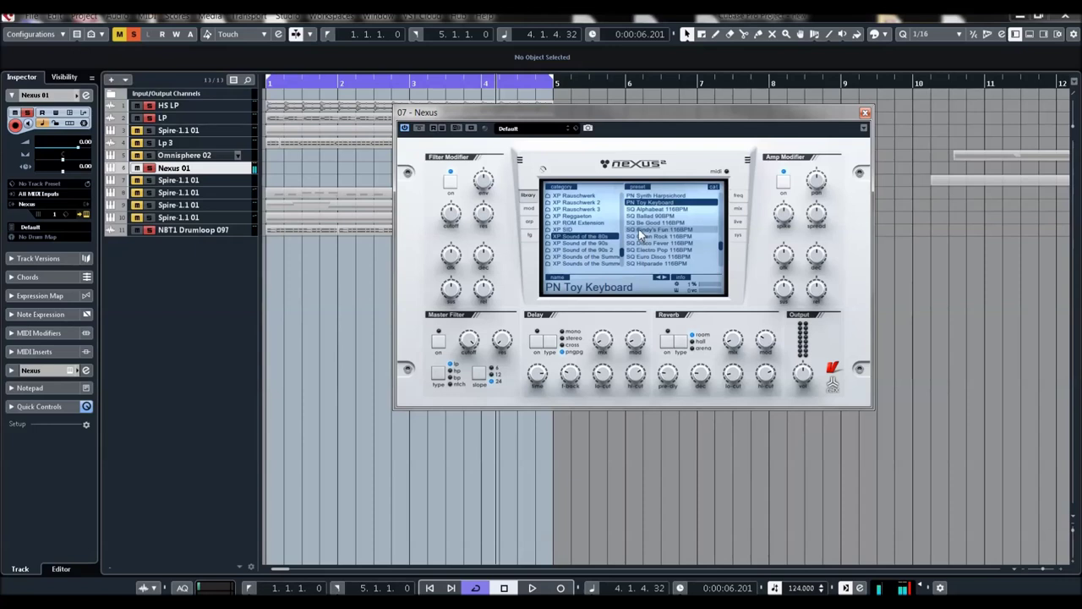
{"action": "left_click", "coordinate": [639, 210]}
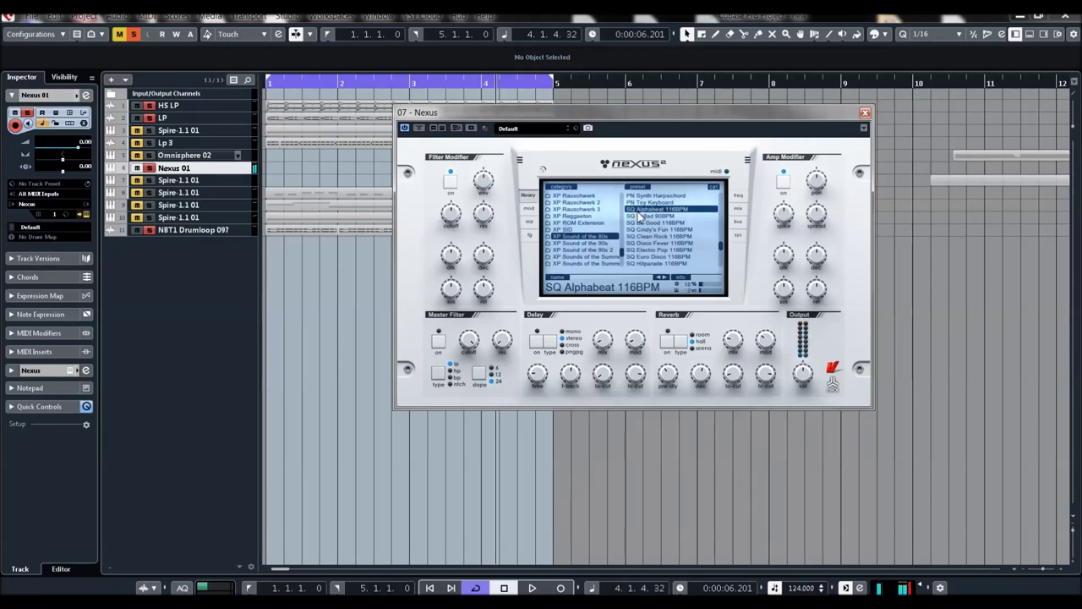
{"action": "left_click", "coordinate": [639, 217]}
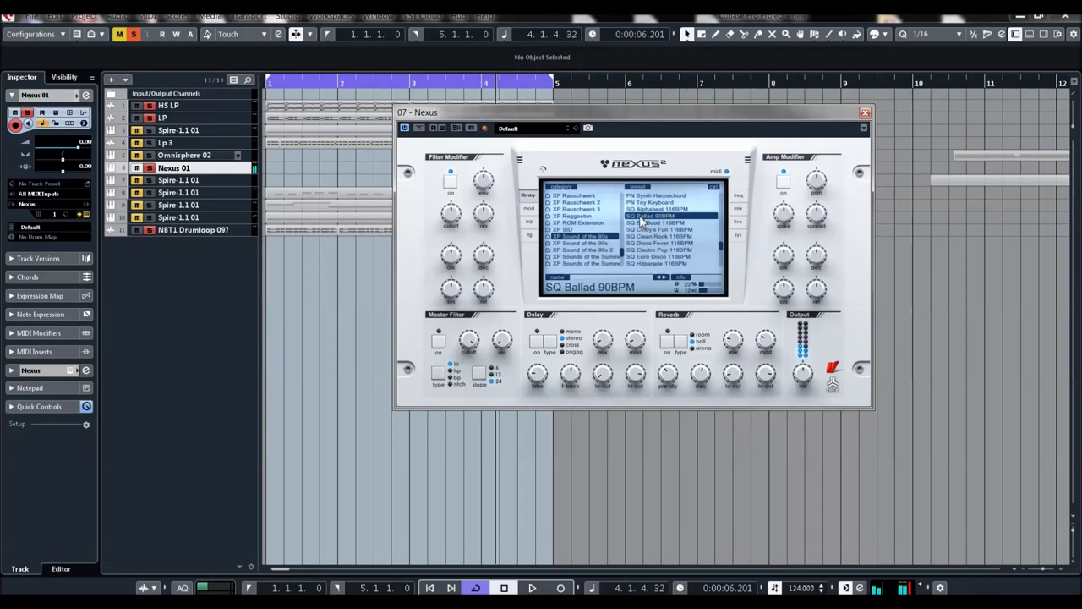
{"action": "left_click", "coordinate": [645, 223]}
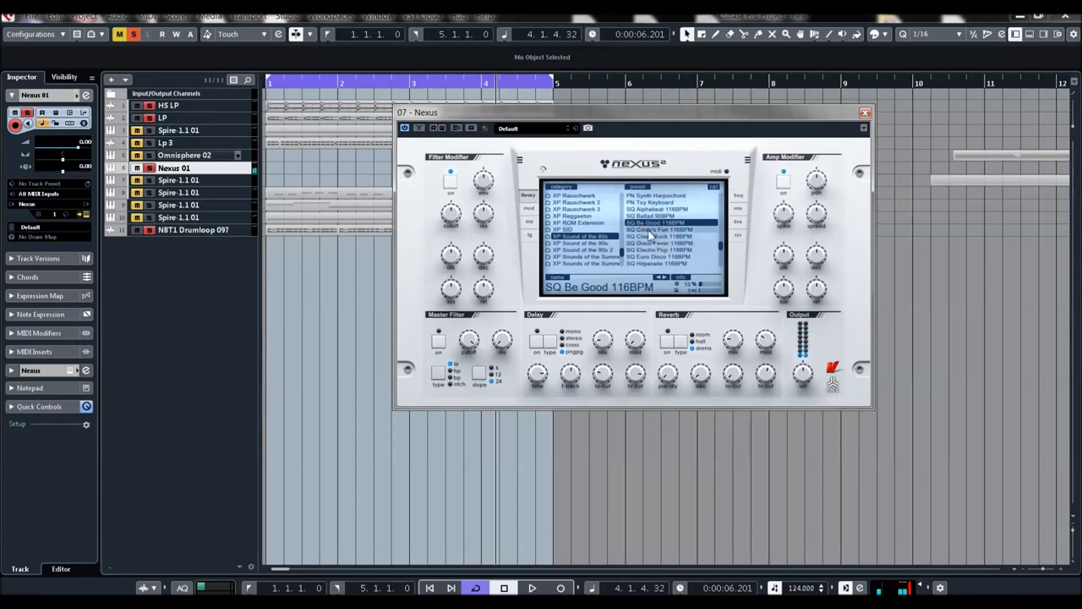
{"action": "left_click", "coordinate": [644, 230]}
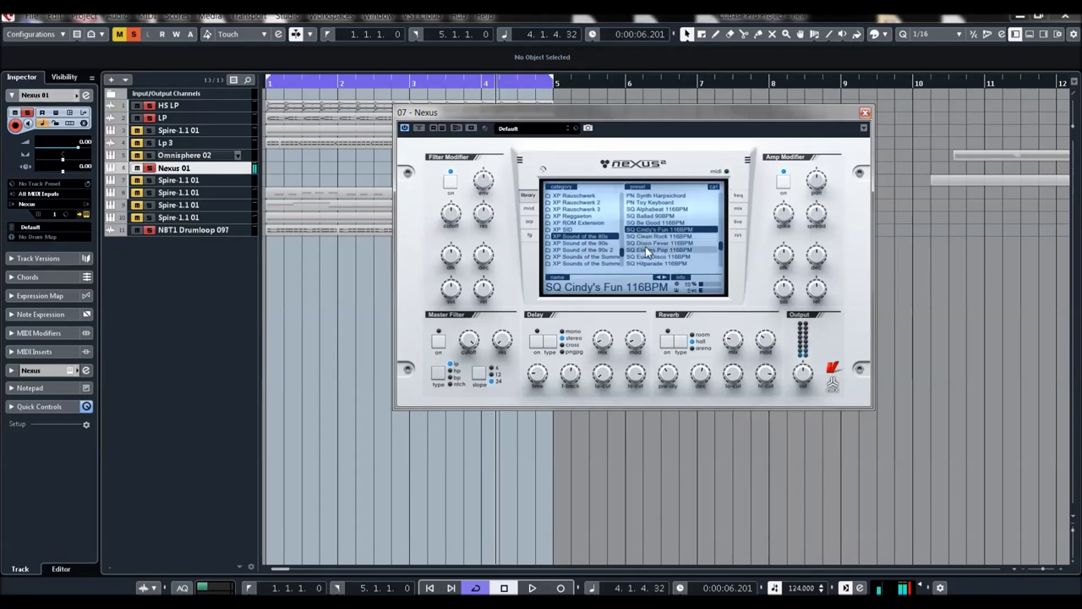
Audition the sequence presets SQ Disco Fever, SQ Electro Pop, SQ Euro Disco and SQ Hitparade, all 116BPM.
{"action": "scroll", "coordinate": [647, 245], "scroll_direction": "down", "scroll_amount": 4}
{"action": "left_click", "coordinate": [649, 216]}
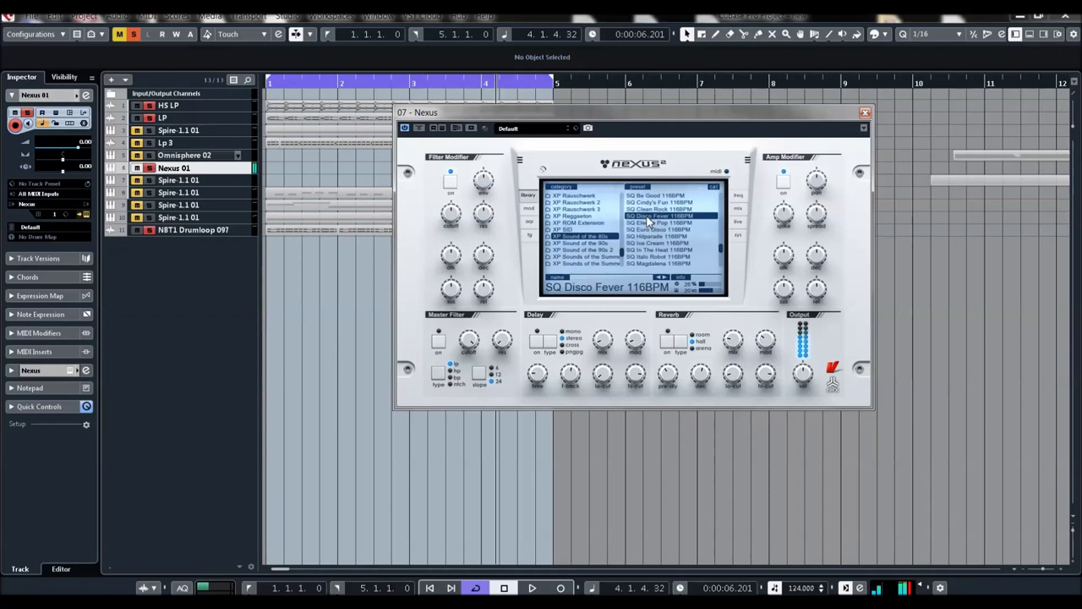
{"action": "left_click", "coordinate": [649, 222]}
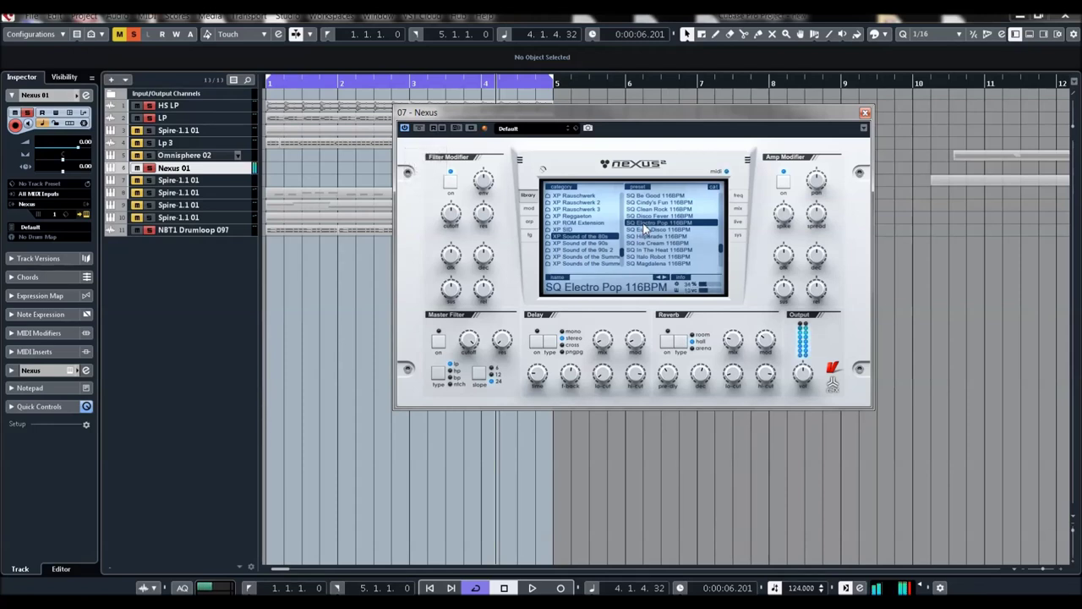
{"action": "left_click", "coordinate": [644, 229]}
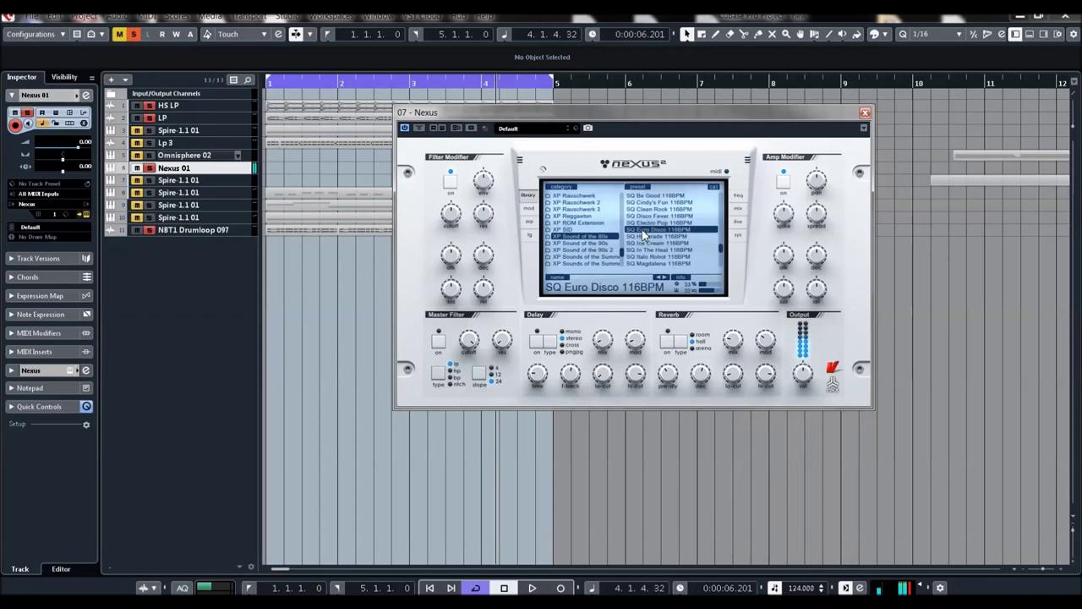
{"action": "left_click", "coordinate": [645, 236]}
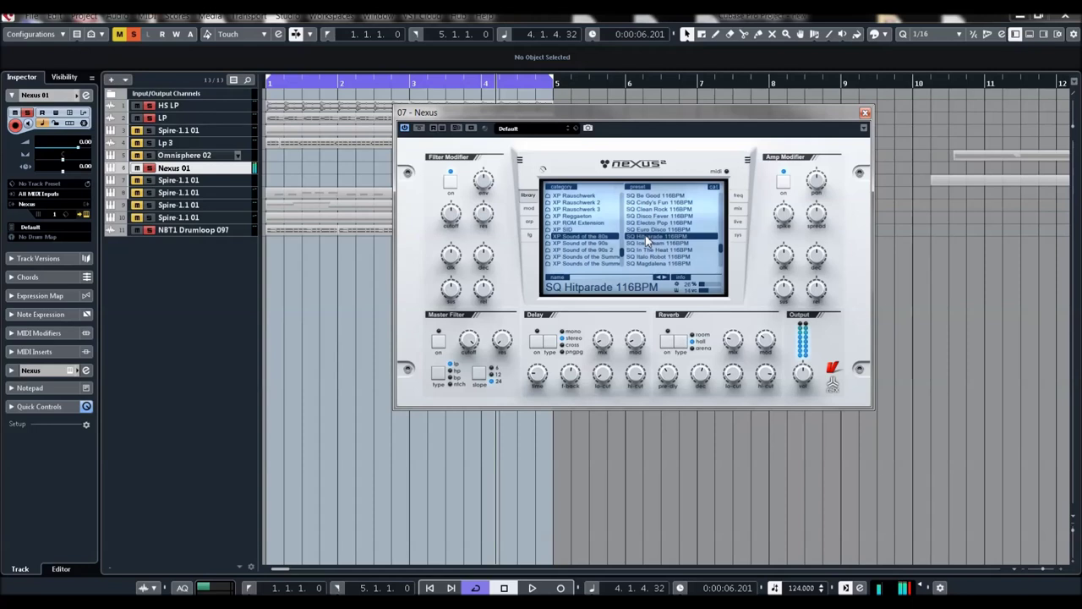
Audition the sequence presets SQ Ice Cream, SQ In The Heat and SQ Italo Robot, all 116BPM.
{"action": "scroll", "coordinate": [648, 242], "scroll_direction": "down", "scroll_amount": 3}
{"action": "left_click", "coordinate": [644, 209]}
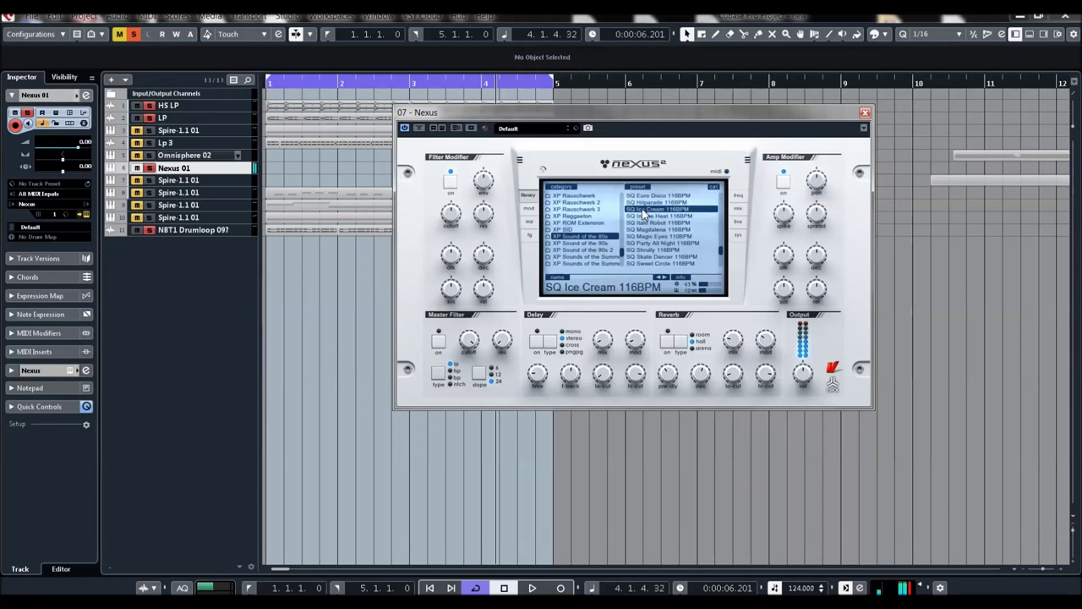
{"action": "left_click", "coordinate": [644, 217]}
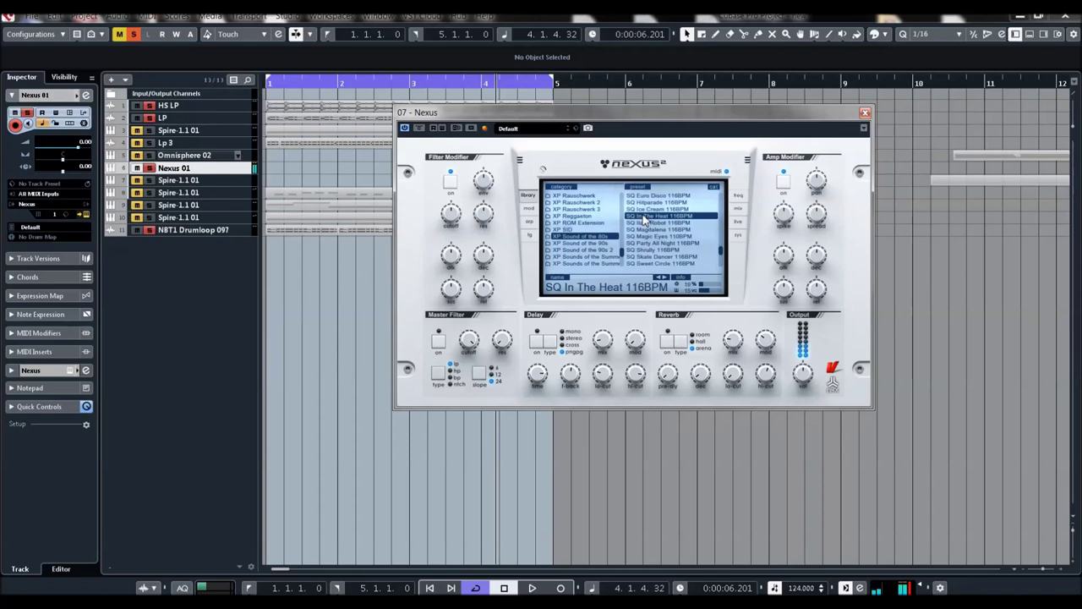
{"action": "left_click", "coordinate": [648, 222]}
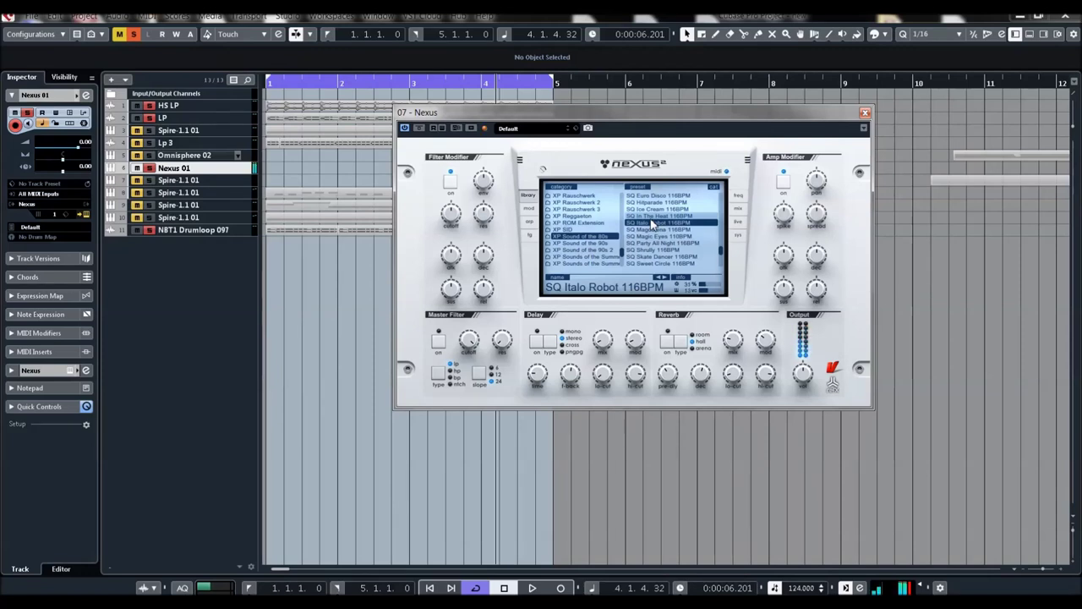
Audition the sequence presets SQ Magic Eyes 110BPM, SQ Magdalena 116BPM and SQ Party All Night 116BPM.
{"action": "left_click", "coordinate": [647, 237]}
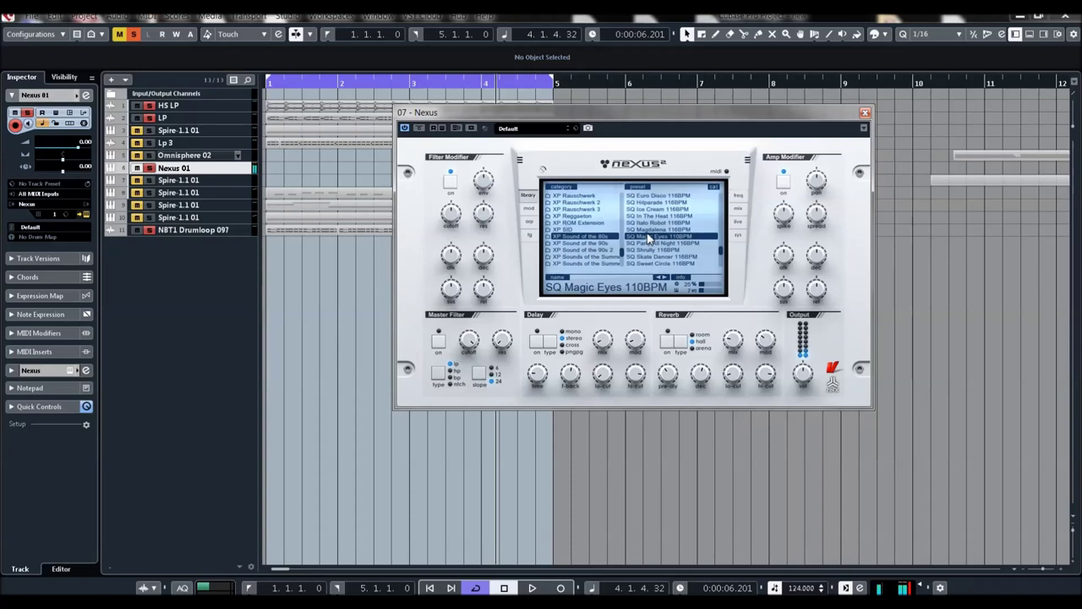
{"action": "mouse_move", "coordinate": [451, 214]}
{"action": "left_click", "coordinate": [653, 230]}
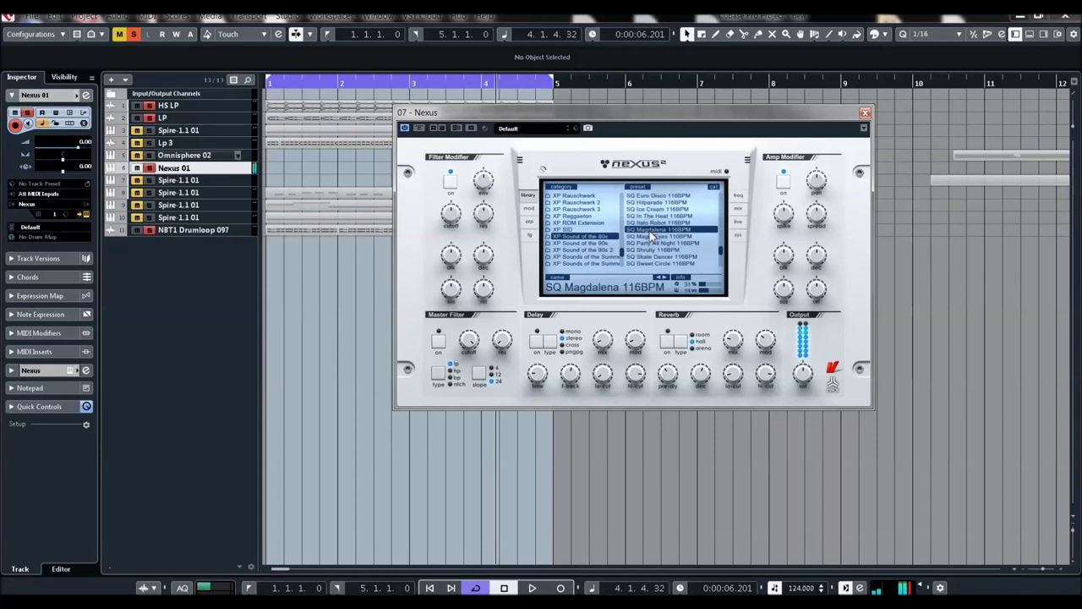
{"action": "left_click", "coordinate": [647, 243]}
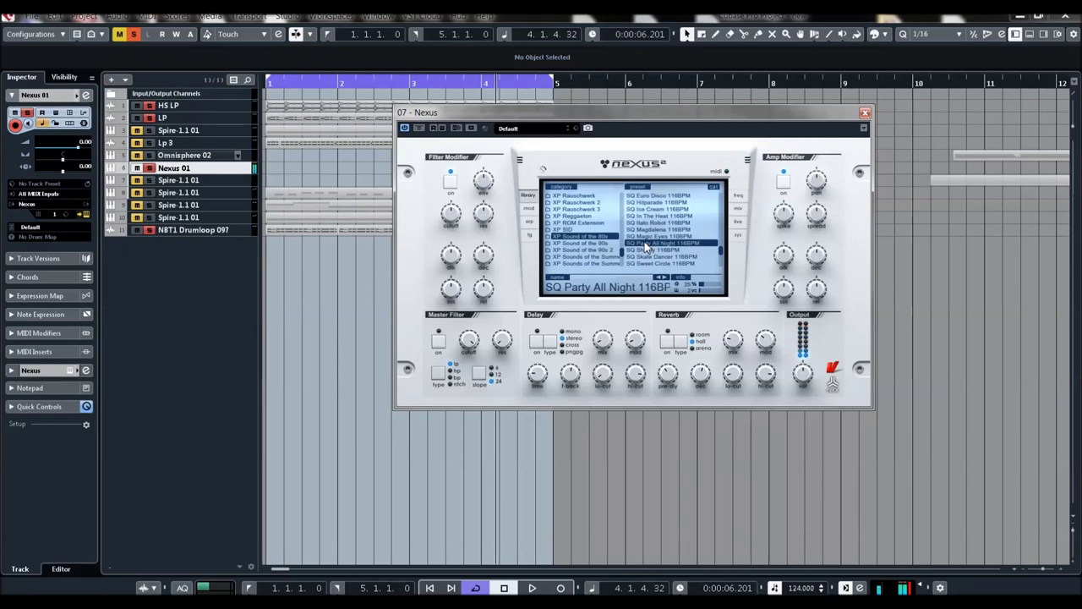
Audition the ST Emu Arco Strings preset and add it to Favorites: SLG.
{"action": "scroll", "coordinate": [644, 236], "scroll_direction": "down", "scroll_amount": 5}
{"action": "left_click", "coordinate": [643, 216]}
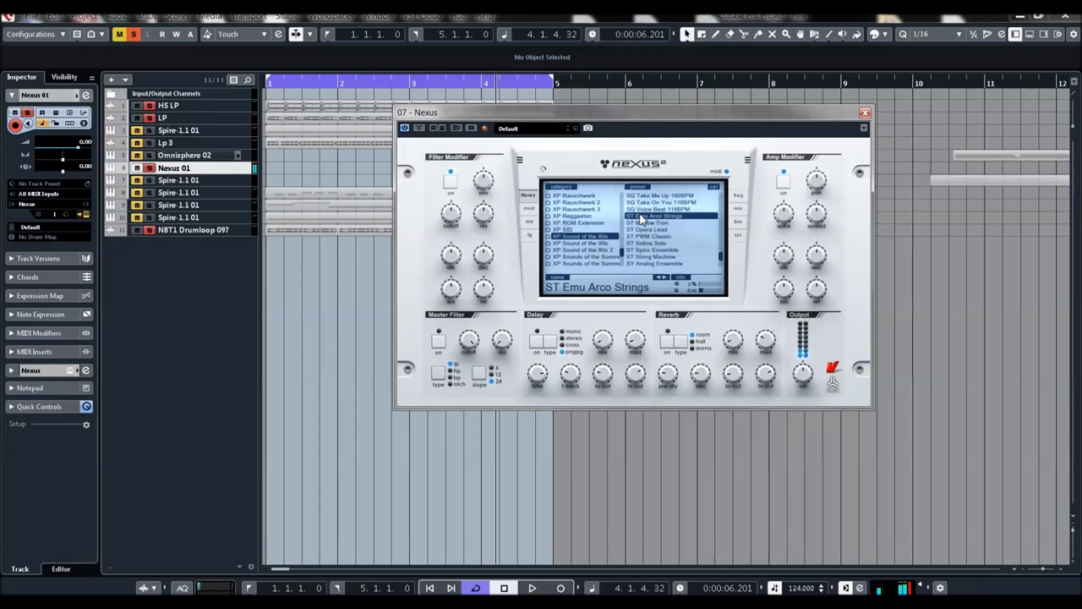
{"action": "right_click", "coordinate": [647, 216]}
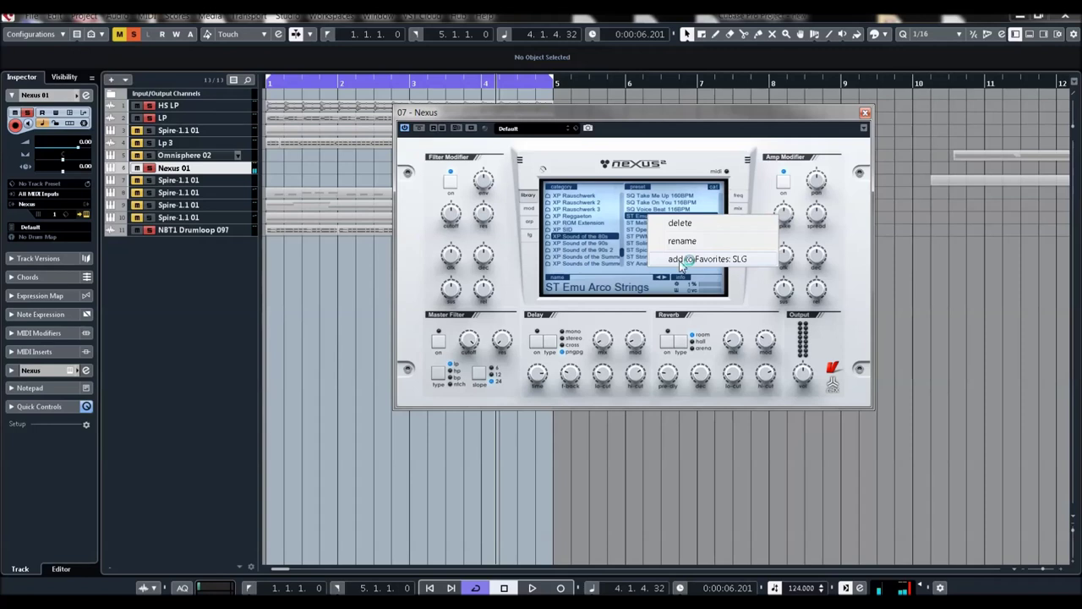
{"action": "left_click", "coordinate": [682, 259]}
Audition the ST Mellow Tron, ST PWM Classic and ST Spicc Ensemble string presets, running the project playback along with the last one.
{"action": "left_click", "coordinate": [651, 224]}
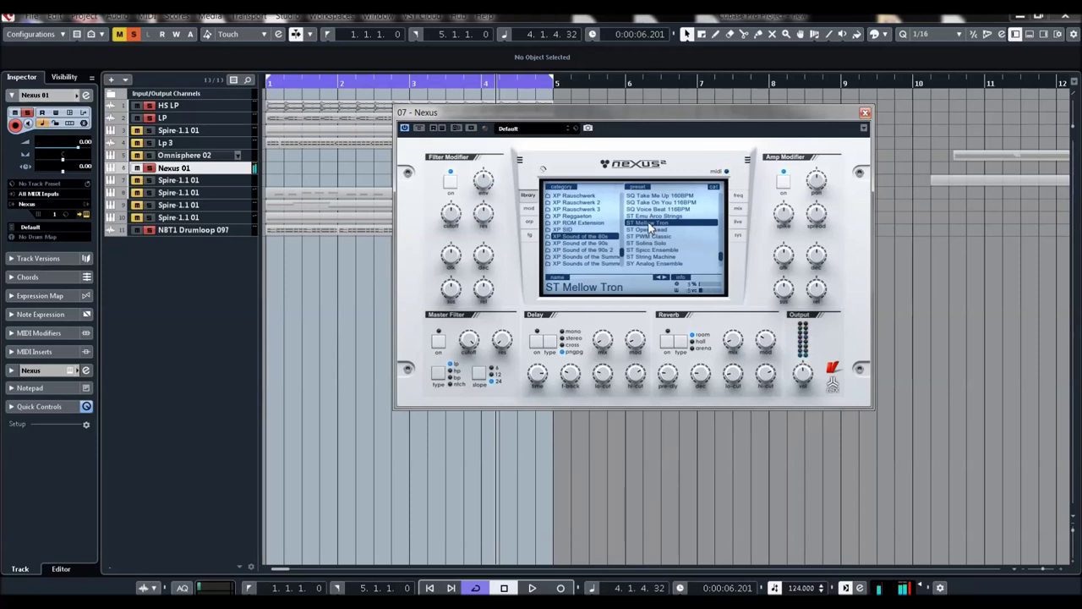
{"action": "left_click", "coordinate": [646, 236]}
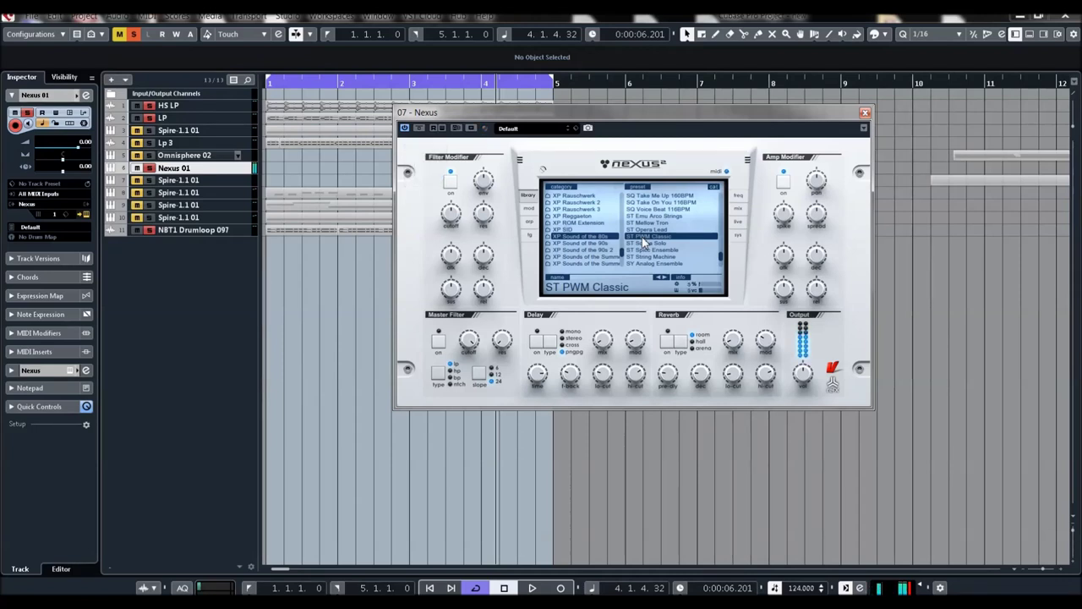
{"action": "left_click", "coordinate": [647, 249]}
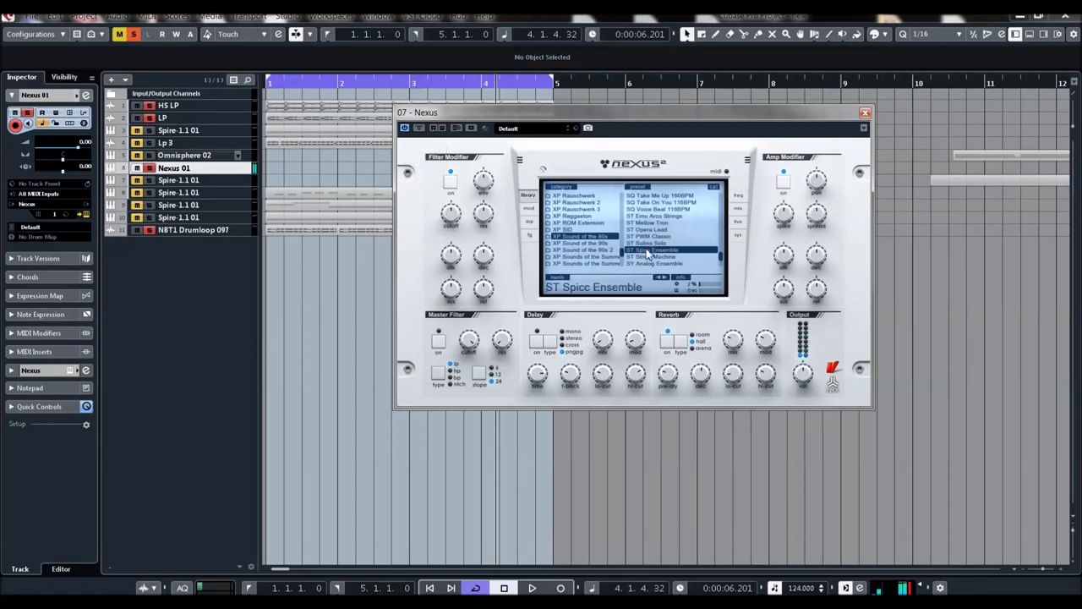
{"action": "key", "text": "space"}
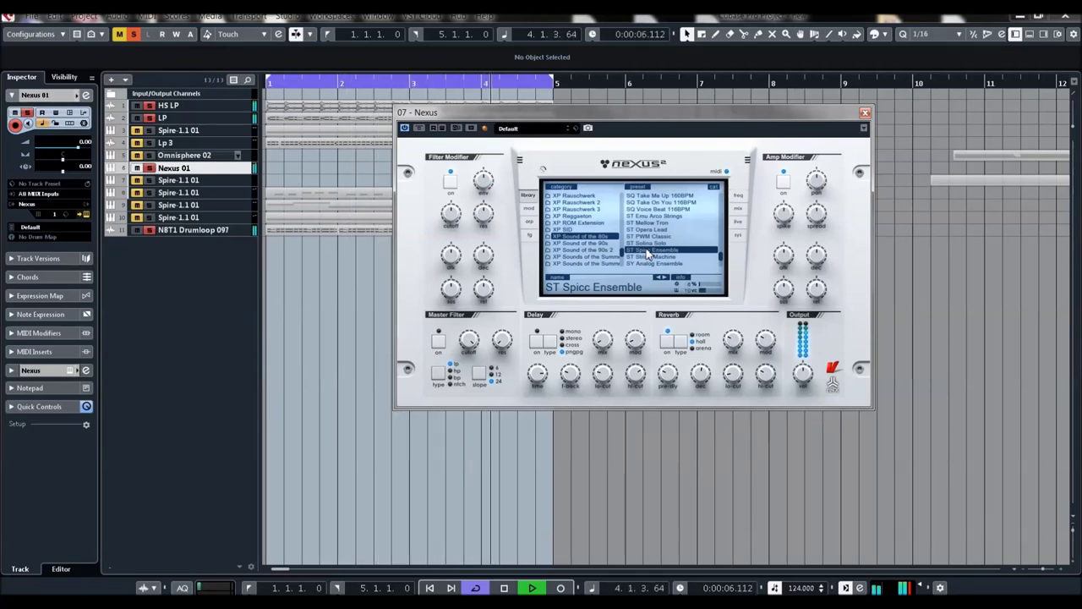
{"action": "key", "text": "space"}
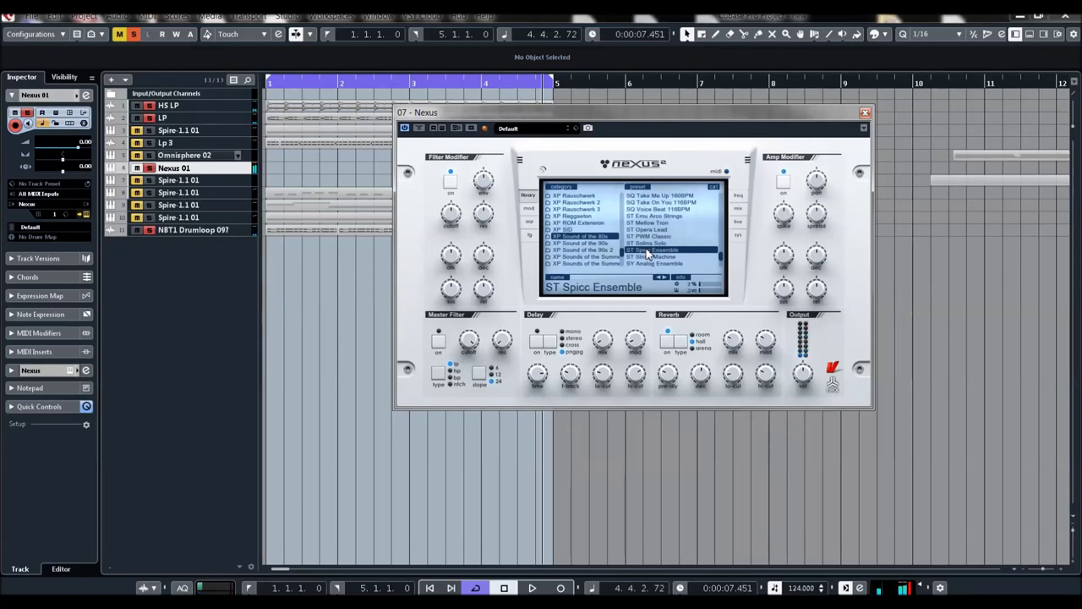
Add the ST Spicc Ensemble preset to Favorites: SLG and audition the ST String Machine preset.
{"action": "right_click", "coordinate": [648, 252]}
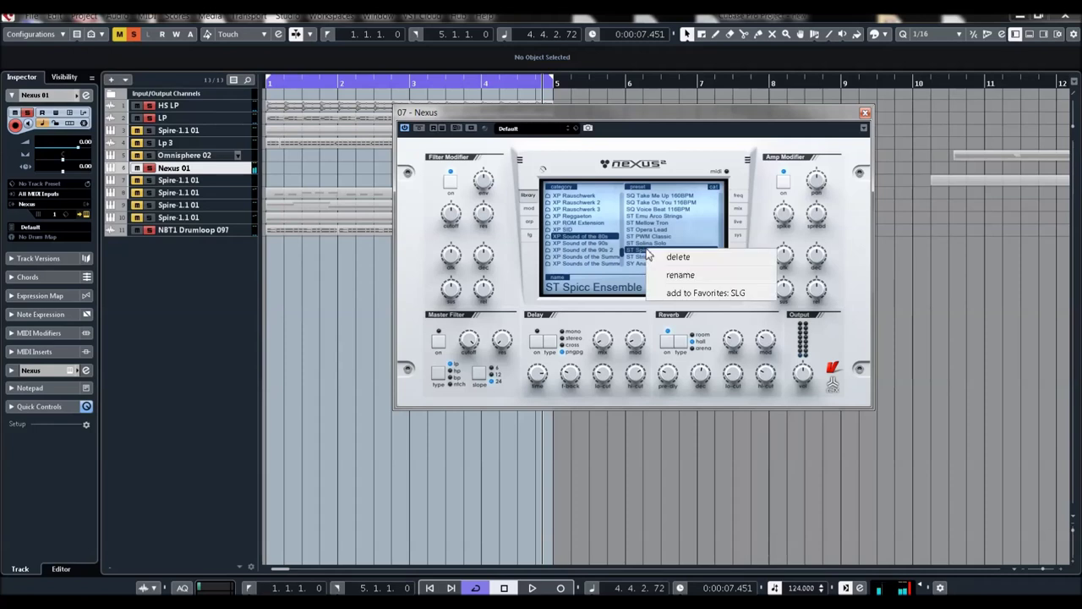
{"action": "left_click", "coordinate": [683, 293]}
{"action": "left_click", "coordinate": [652, 257]}
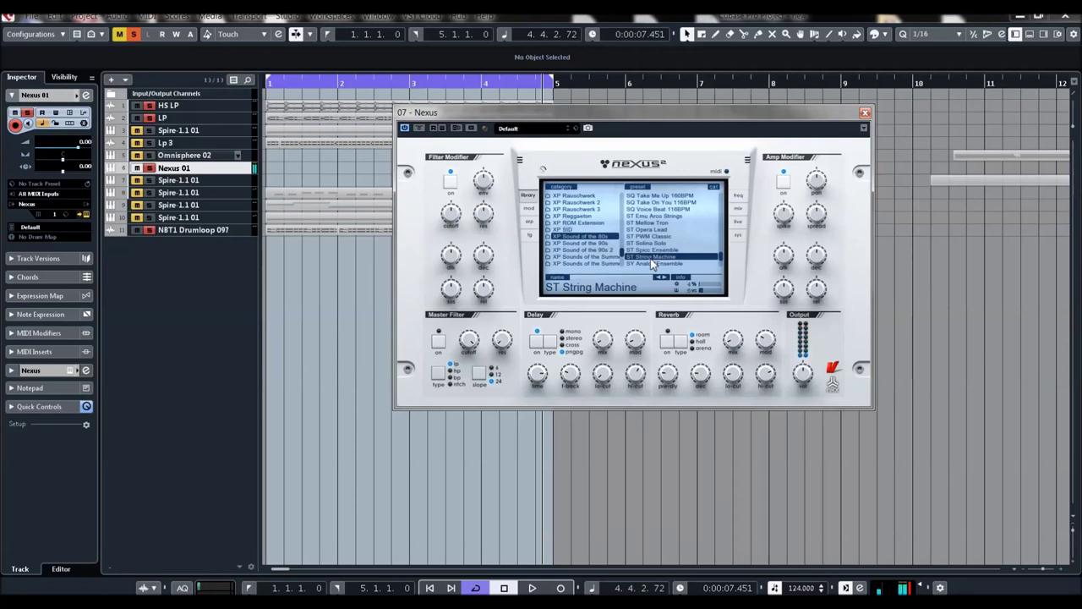
Audition the synth presets SY Brassy Sweep and SY Cyber Juno, adding SY Cyber Juno to Favorites: SLG.
{"action": "scroll", "coordinate": [653, 254], "scroll_direction": "down", "scroll_amount": 3}
{"action": "left_click", "coordinate": [652, 230]}
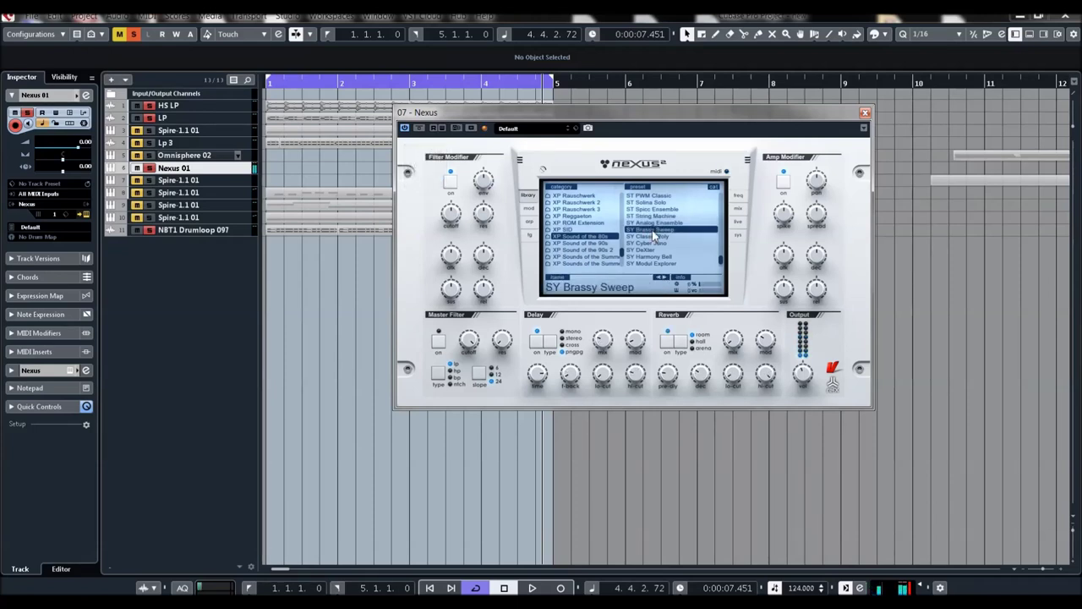
{"action": "left_click", "coordinate": [648, 244]}
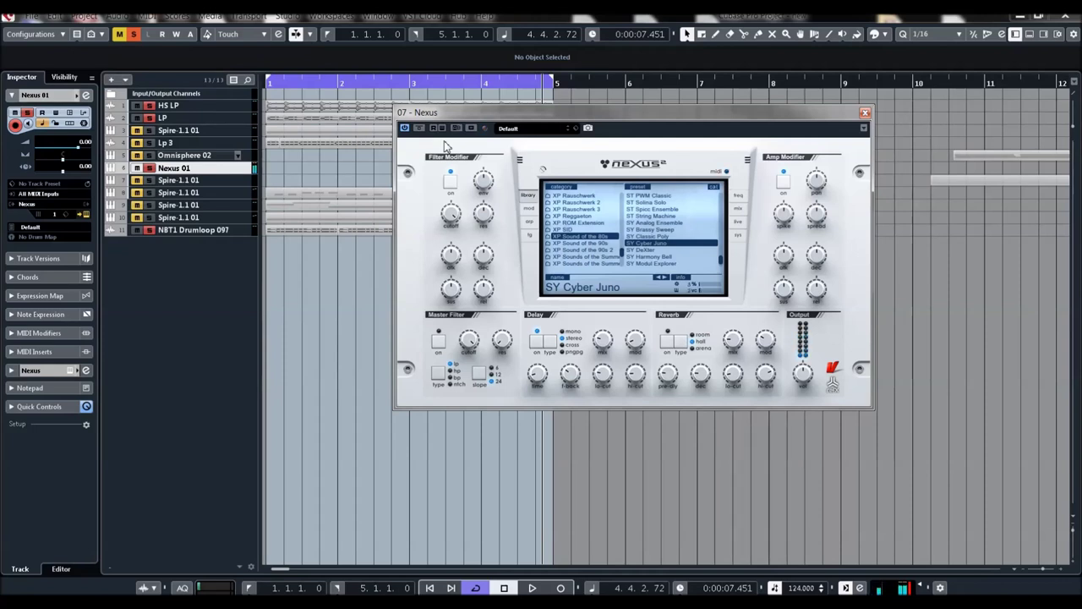
{"action": "right_click", "coordinate": [652, 247]}
{"action": "left_click", "coordinate": [691, 285]}
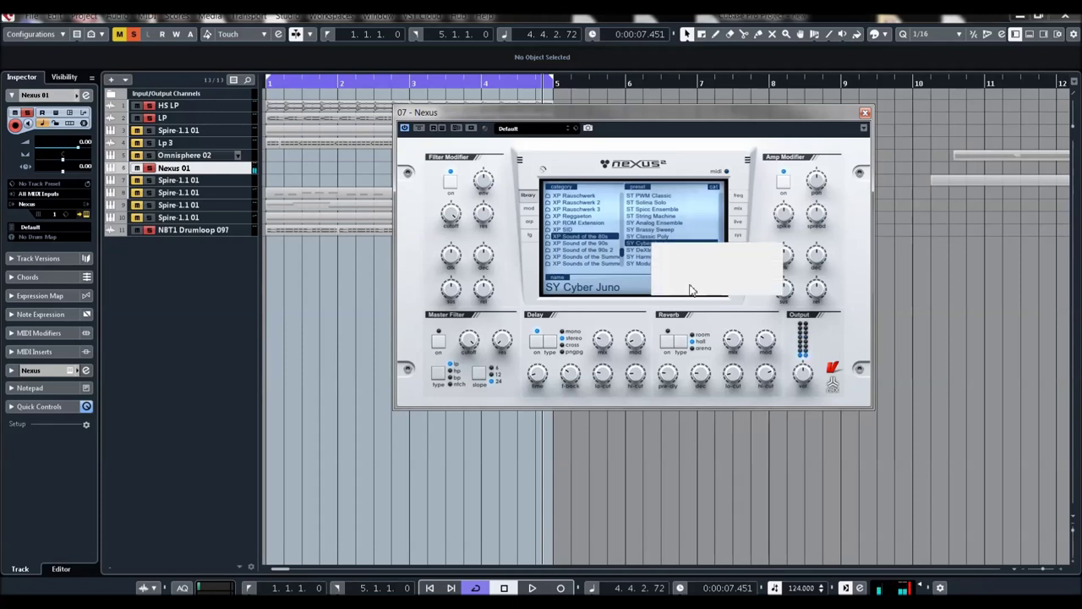
Audition the synth presets SY Harmony Bell and SY Soundtrack, adding SY Soundtrack to Favorites: SLG.
{"action": "left_click", "coordinate": [650, 257]}
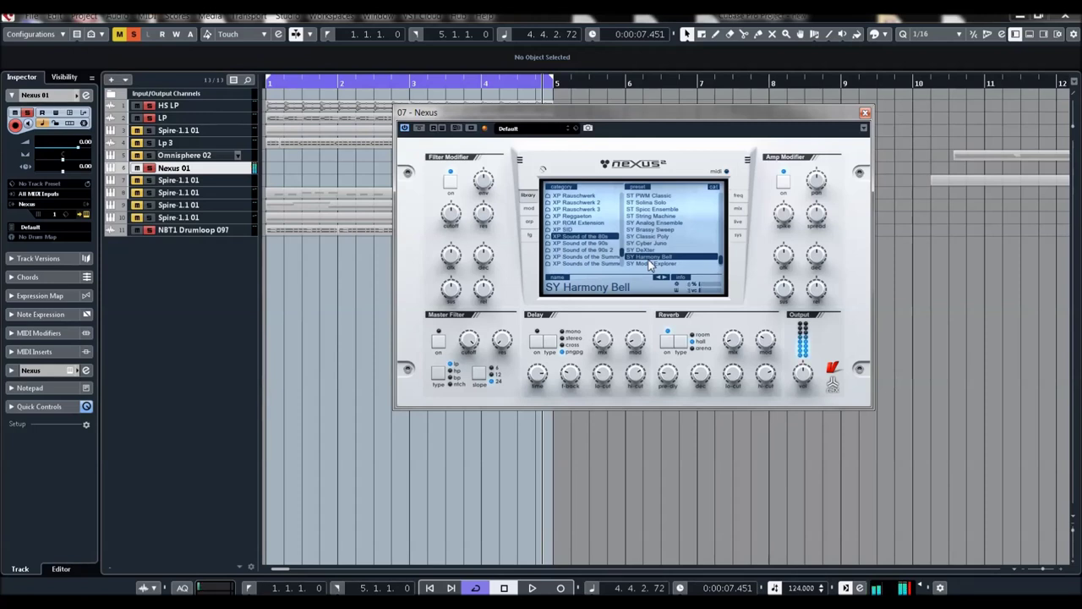
{"action": "scroll", "coordinate": [650, 266], "scroll_direction": "down", "scroll_amount": 2}
{"action": "left_click", "coordinate": [650, 243]}
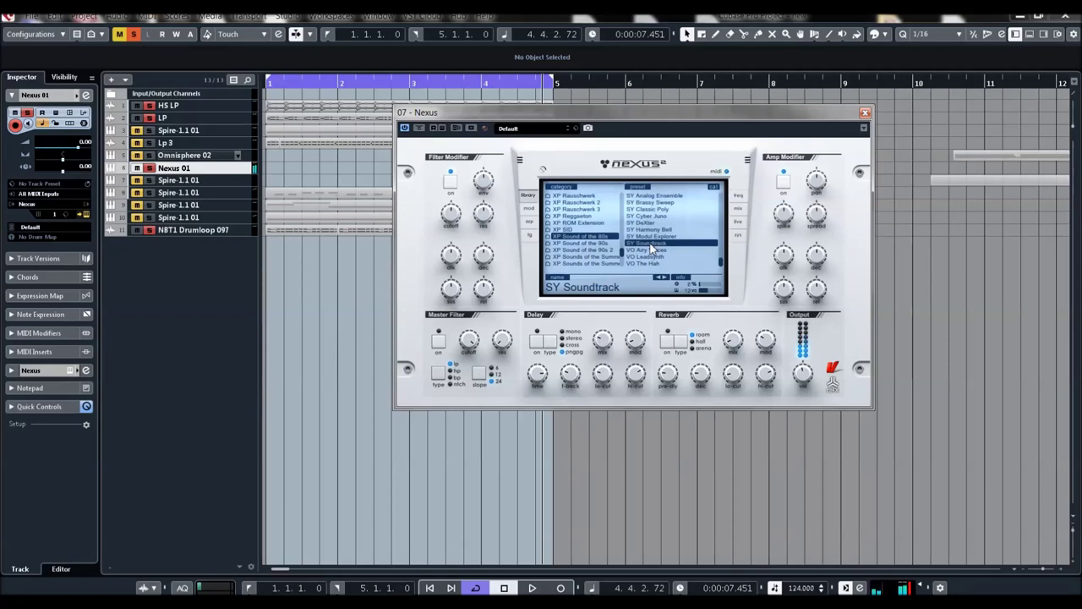
{"action": "mouse_move", "coordinate": [451, 213]}
{"action": "right_click", "coordinate": [656, 244]}
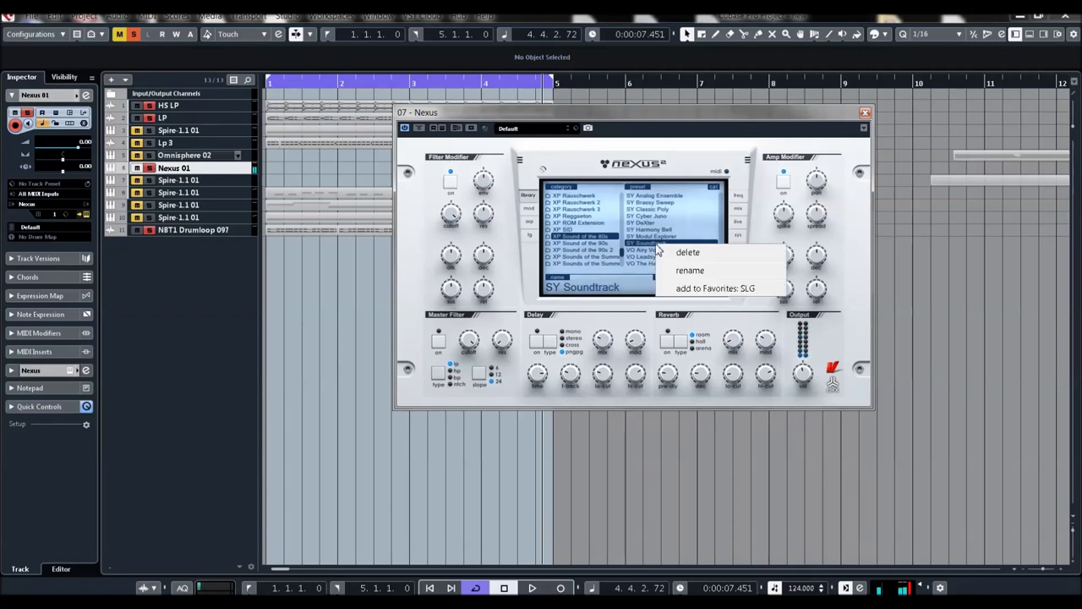
{"action": "left_click", "coordinate": [688, 288]}
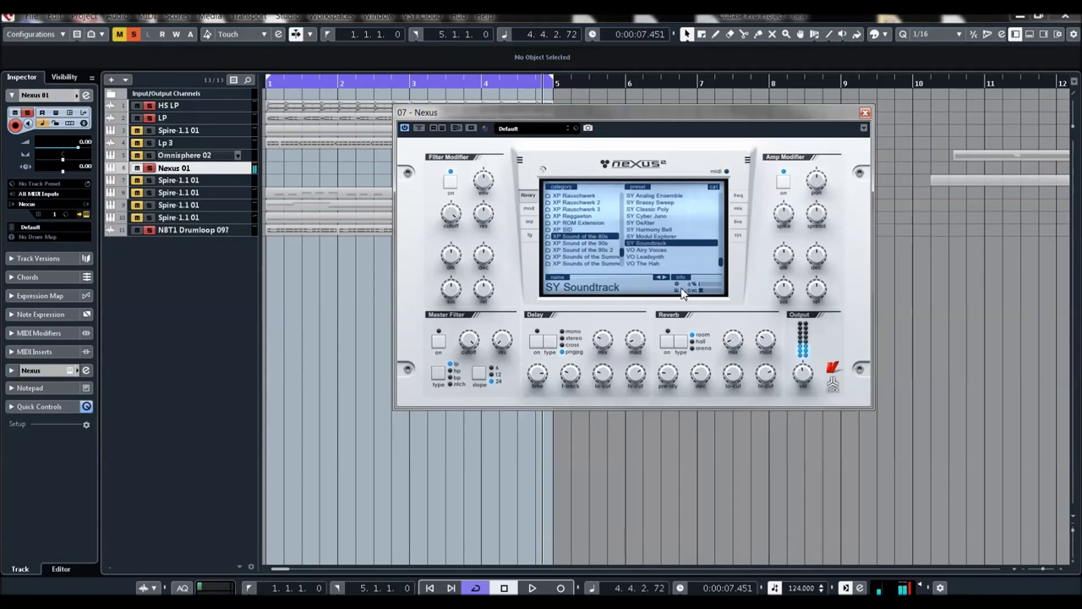
Audition the vocal presets VO Leadsynth, VO Airy Voices with the filter cutoff raised, and VO The Hah.
{"action": "left_click", "coordinate": [648, 257]}
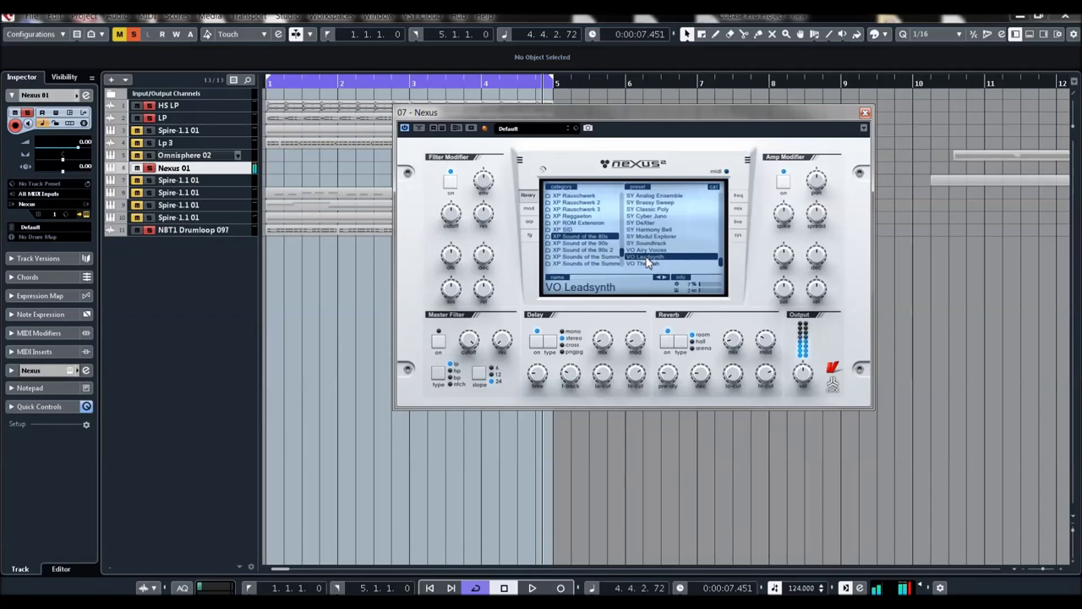
{"action": "left_click", "coordinate": [645, 250]}
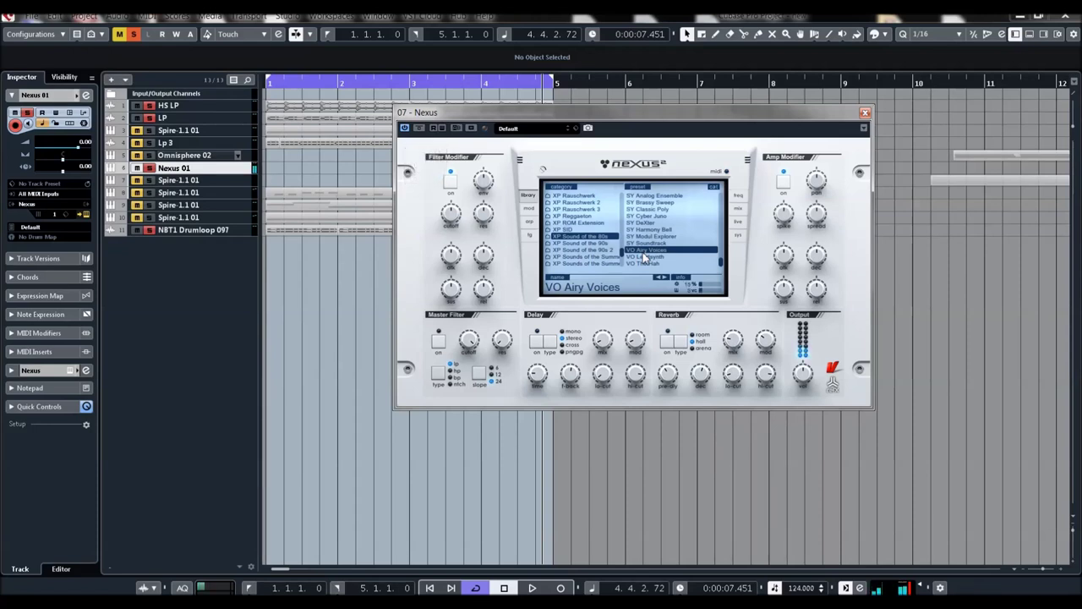
{"action": "left_click_drag", "start_coordinate": [453, 217], "coordinate": [453, 187]}
{"action": "left_click", "coordinate": [650, 264]}
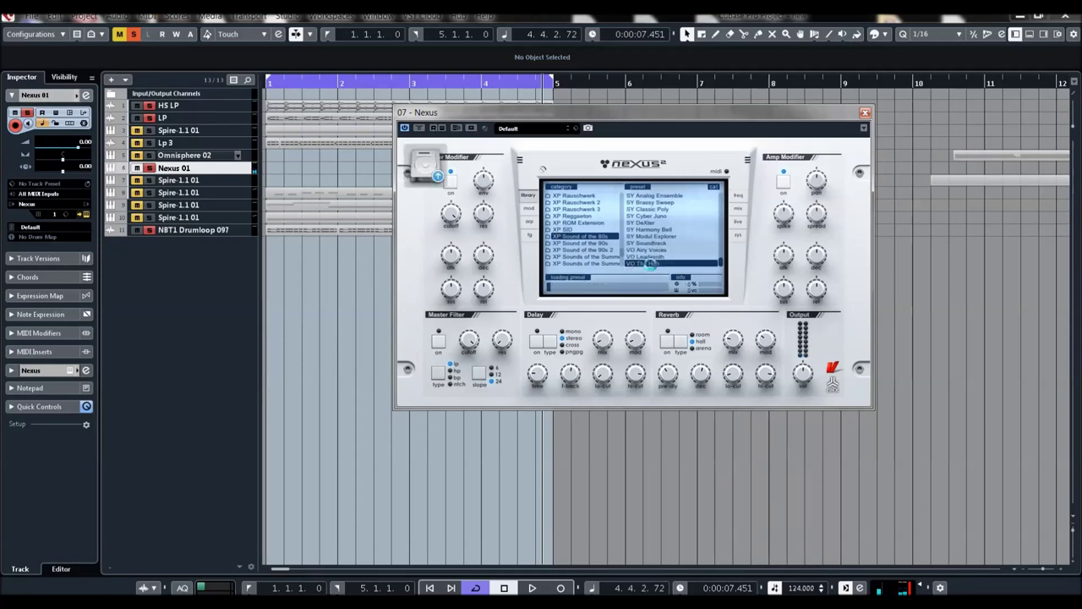